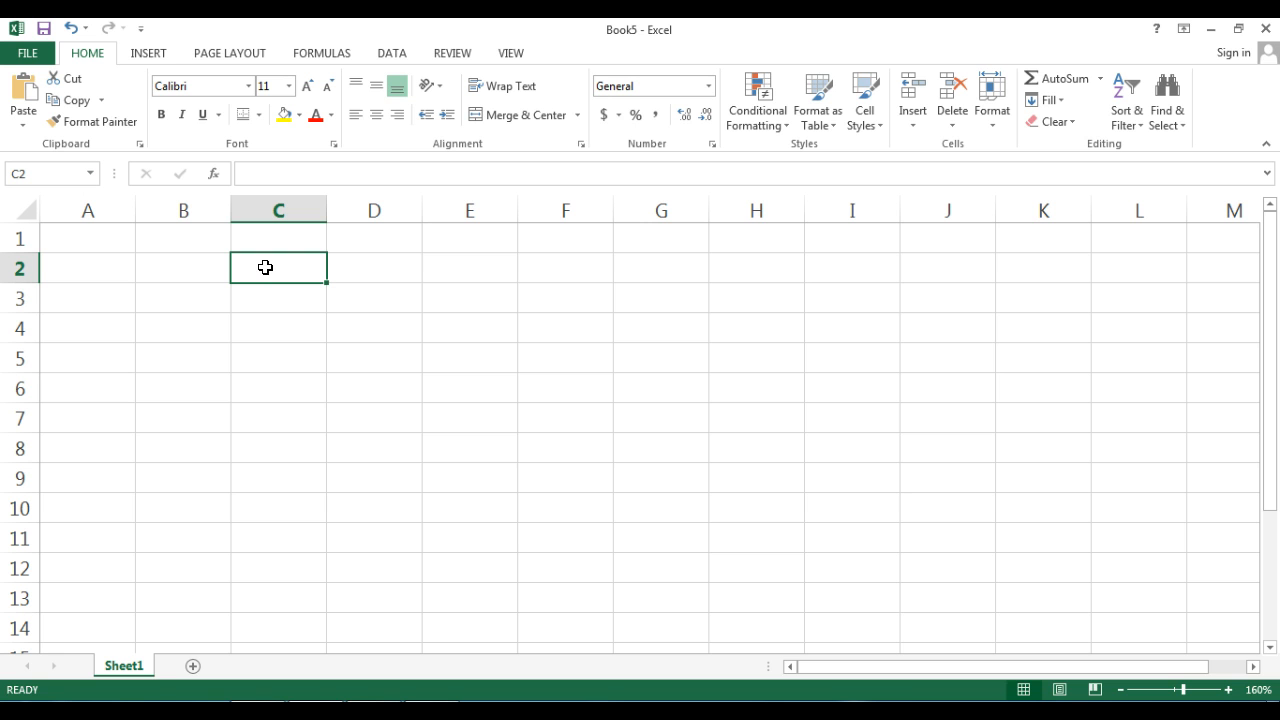
# - Enter the heading Skittles in C2 and the colours Red, Yellow, Green and Purple in C3 to C6
pyautogui.write('Sk')
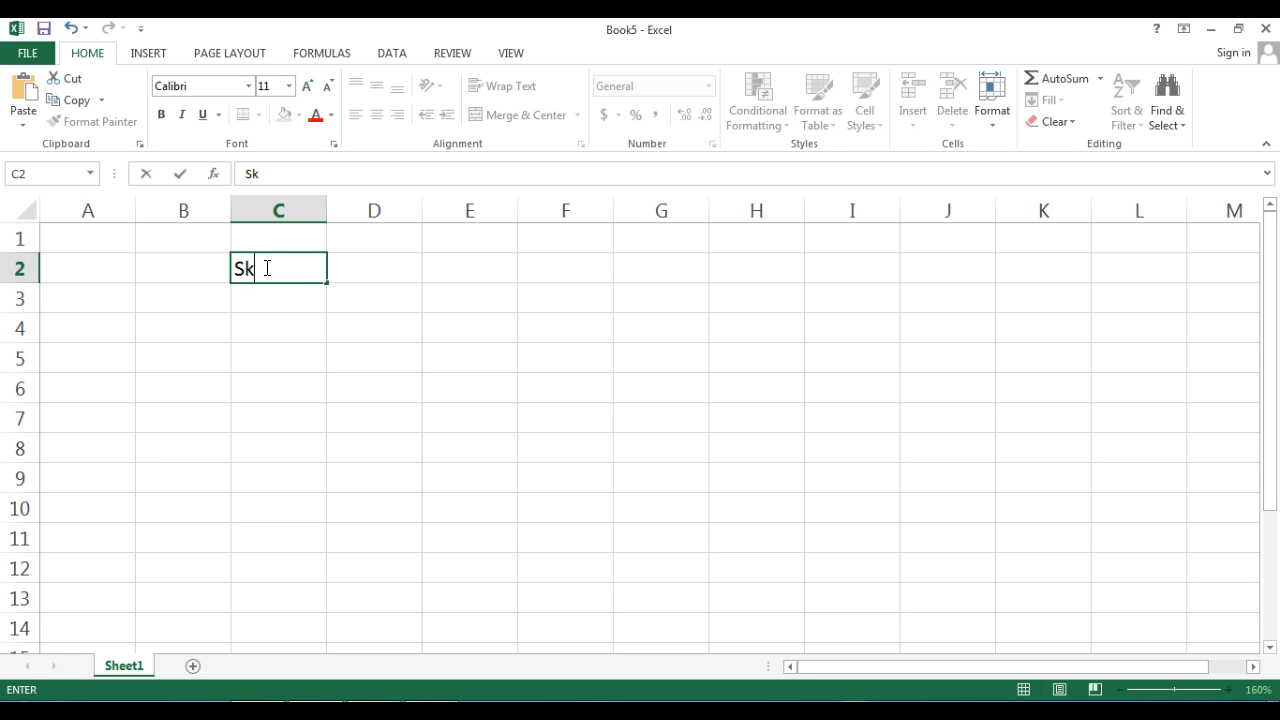
pyautogui.write('ittles')
pyautogui.click(269, 292)
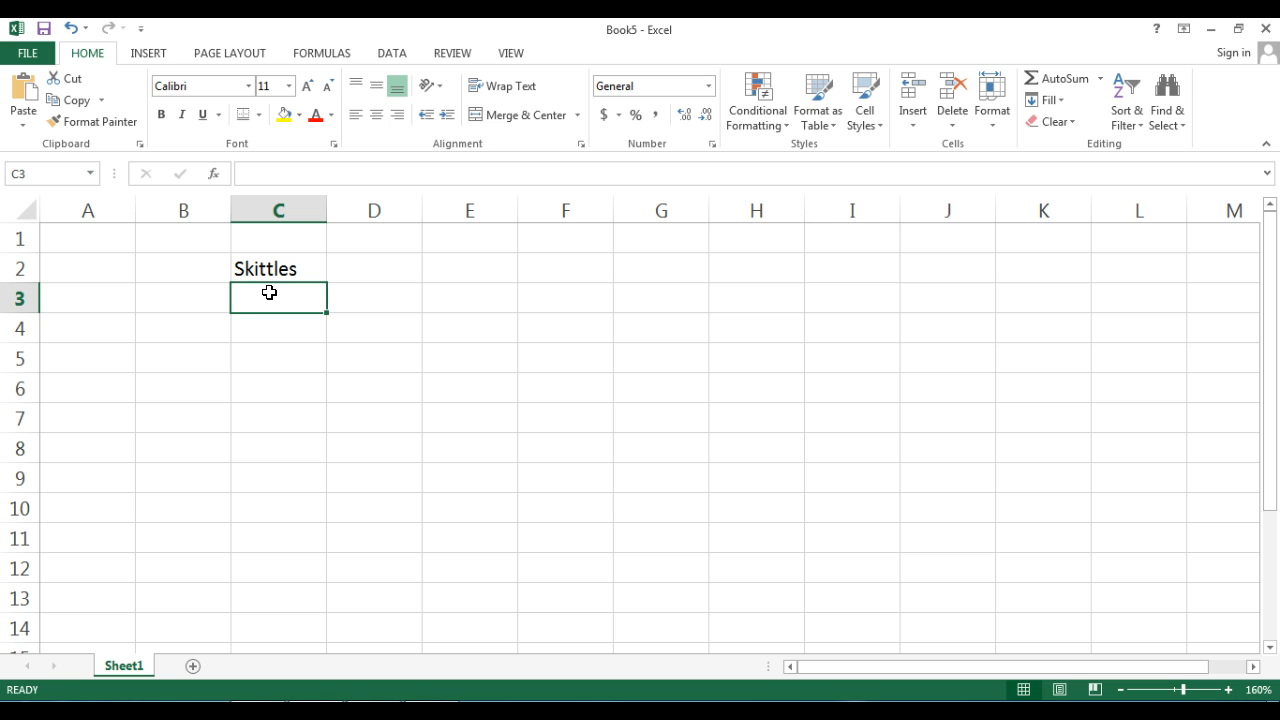
pyautogui.write('Red')
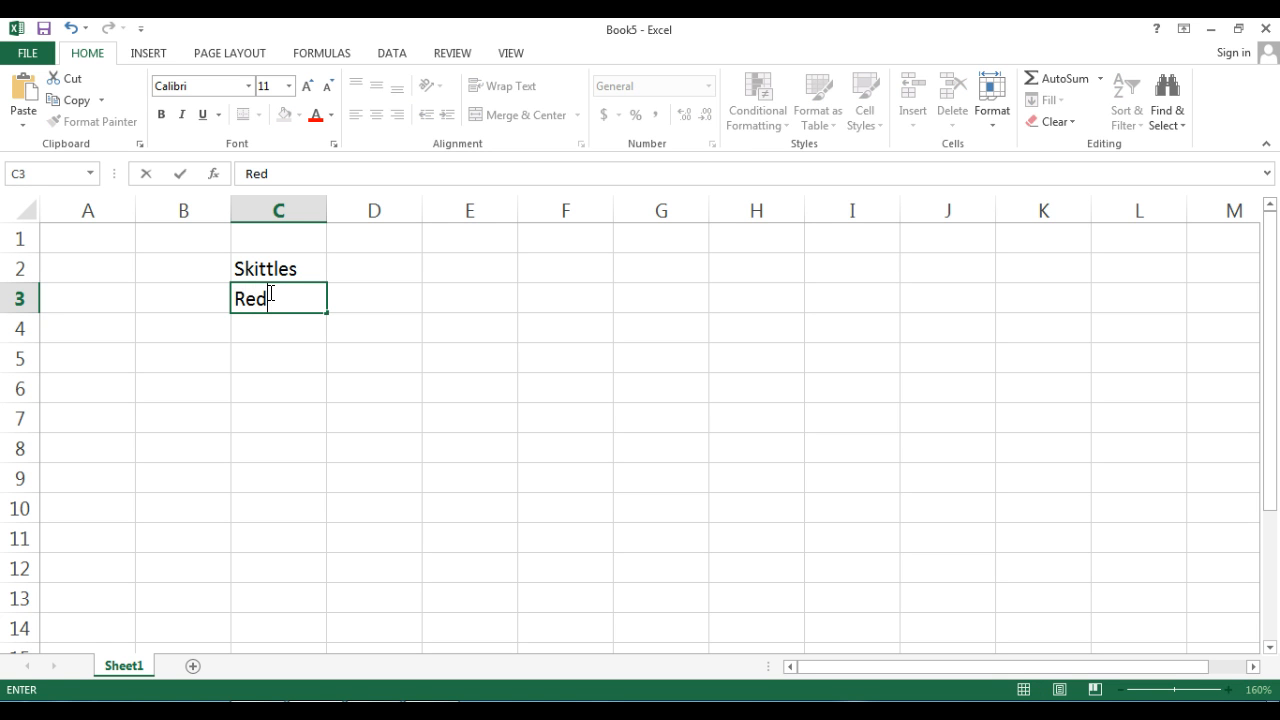
pyautogui.press('Return')
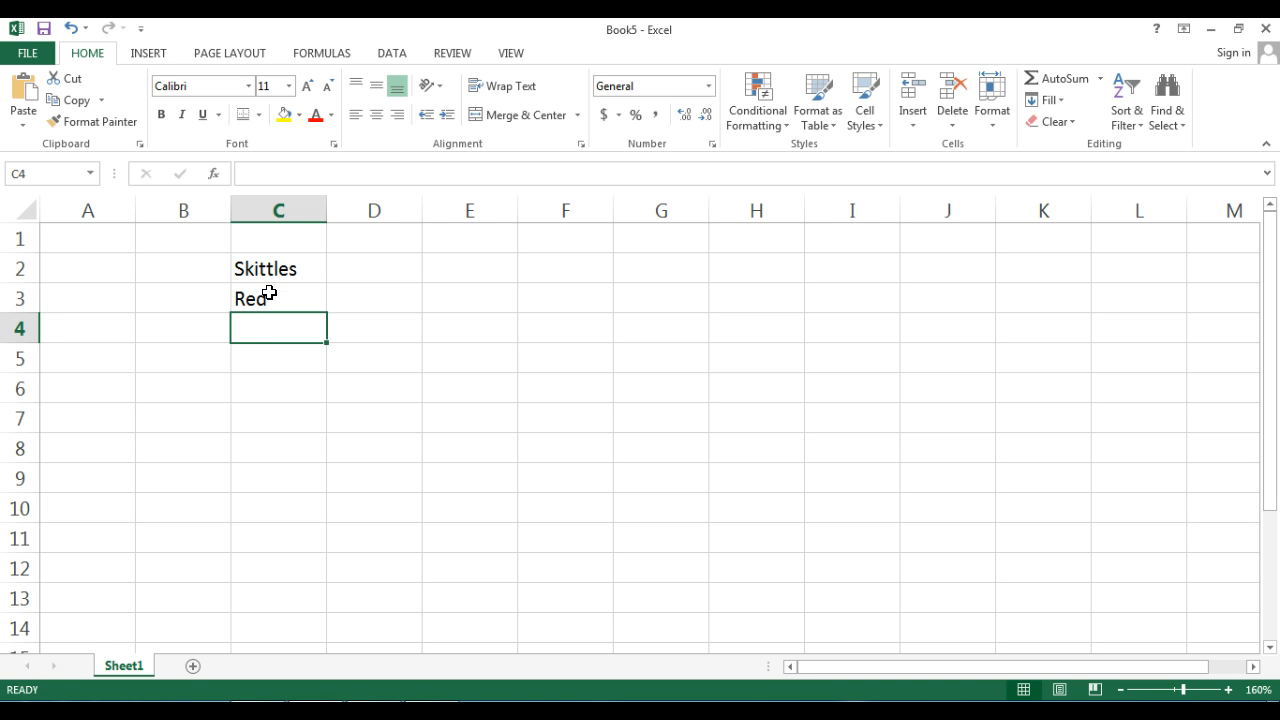
pyautogui.write('Yellow')
pyautogui.press('Return')
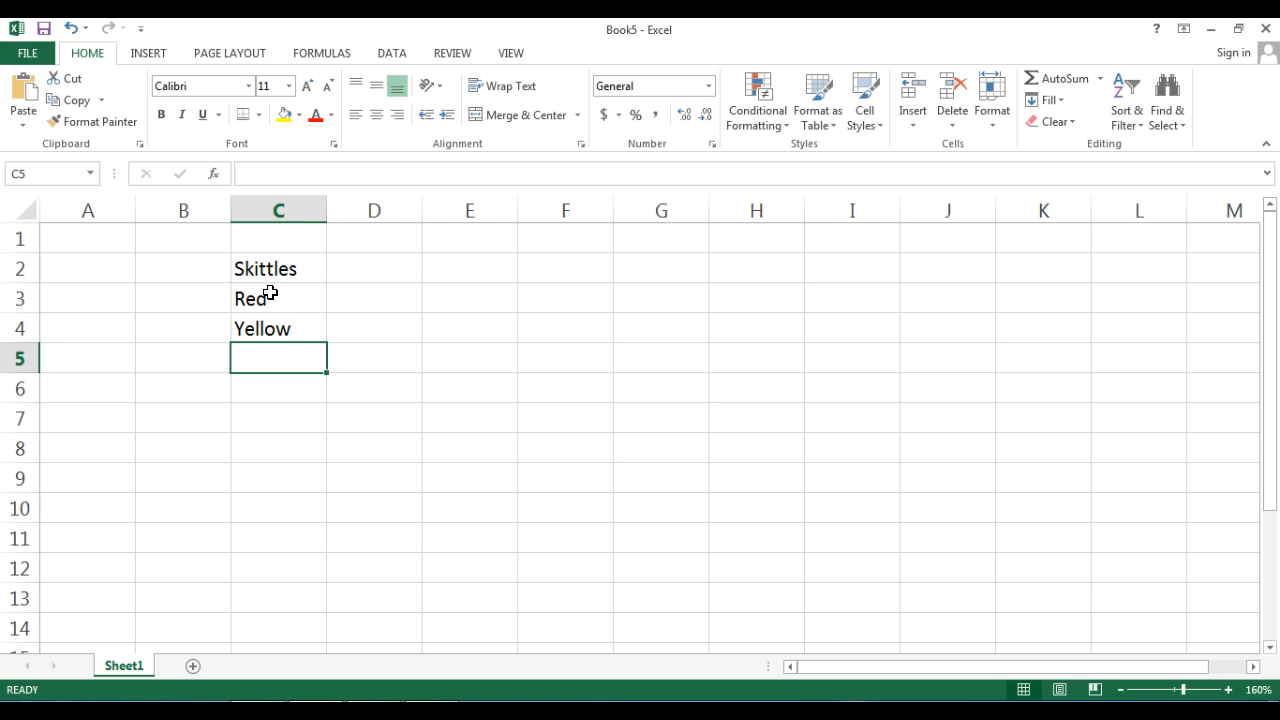
pyautogui.write('Green')
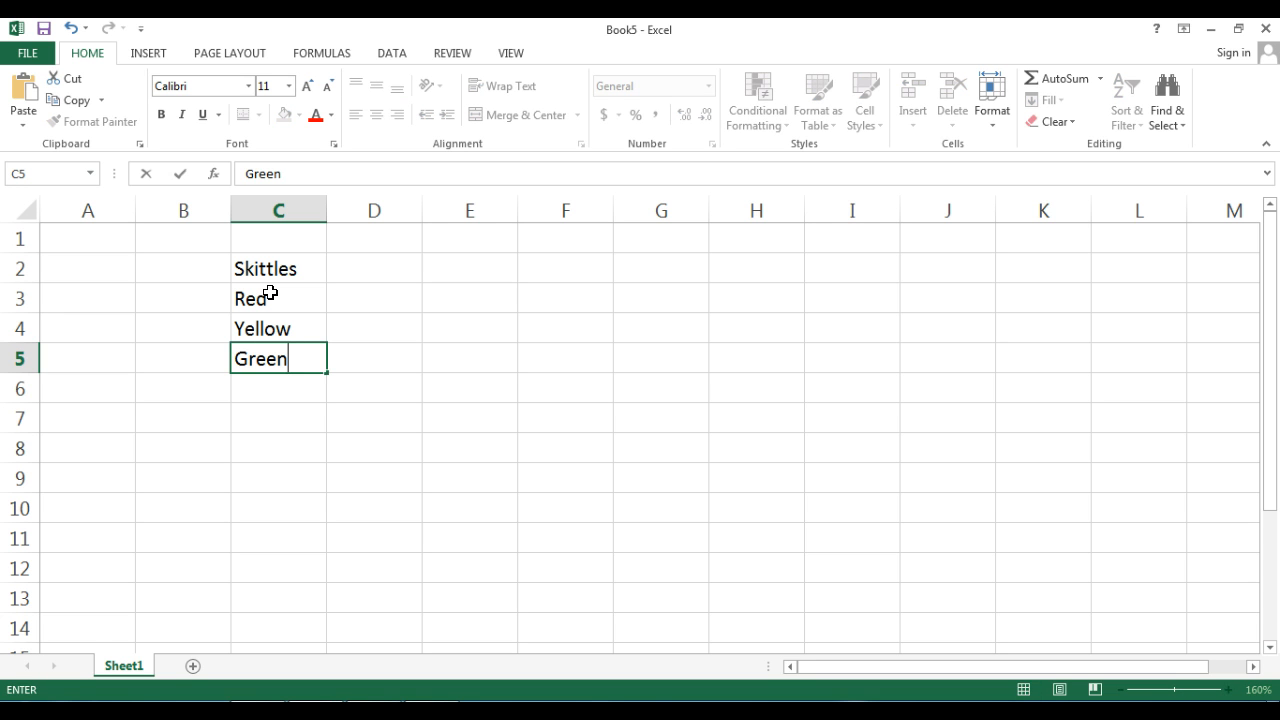
pyautogui.press('Return')
pyautogui.write('Purple')
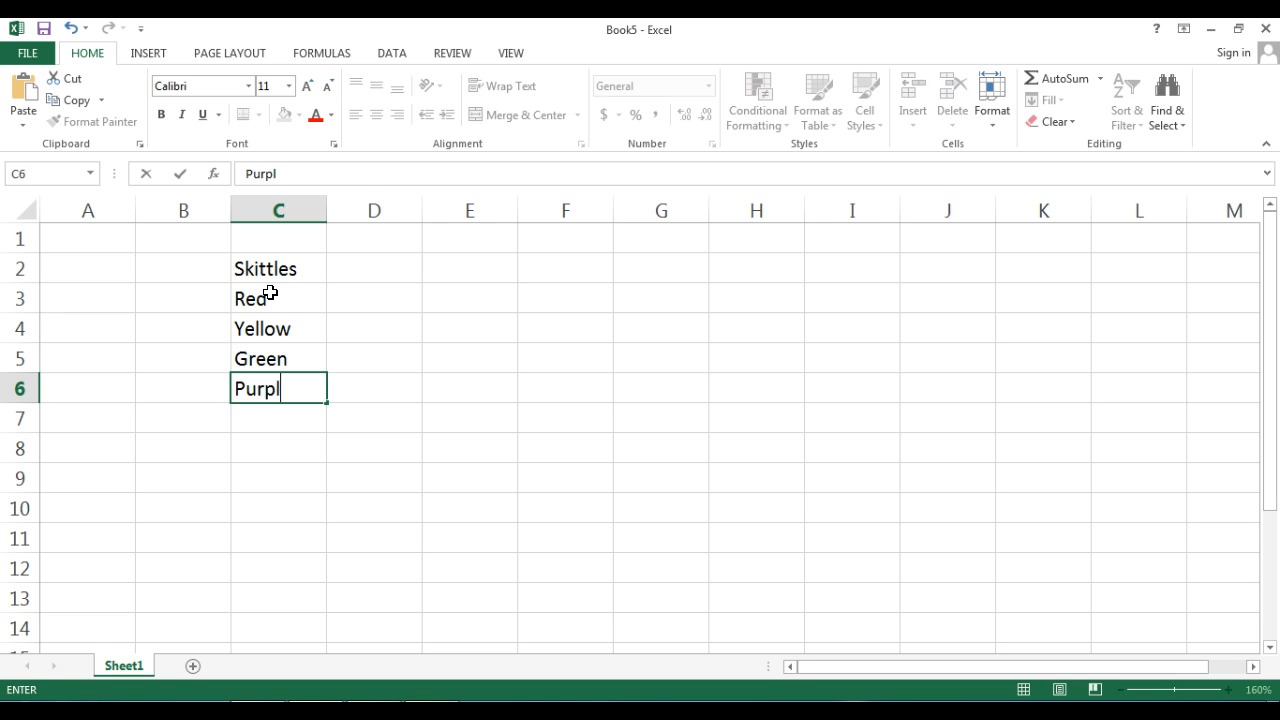
# - Enter the quantities 4, 6, 8 and 10 beside the colours in cells D3 to D6
pyautogui.click(345, 293)
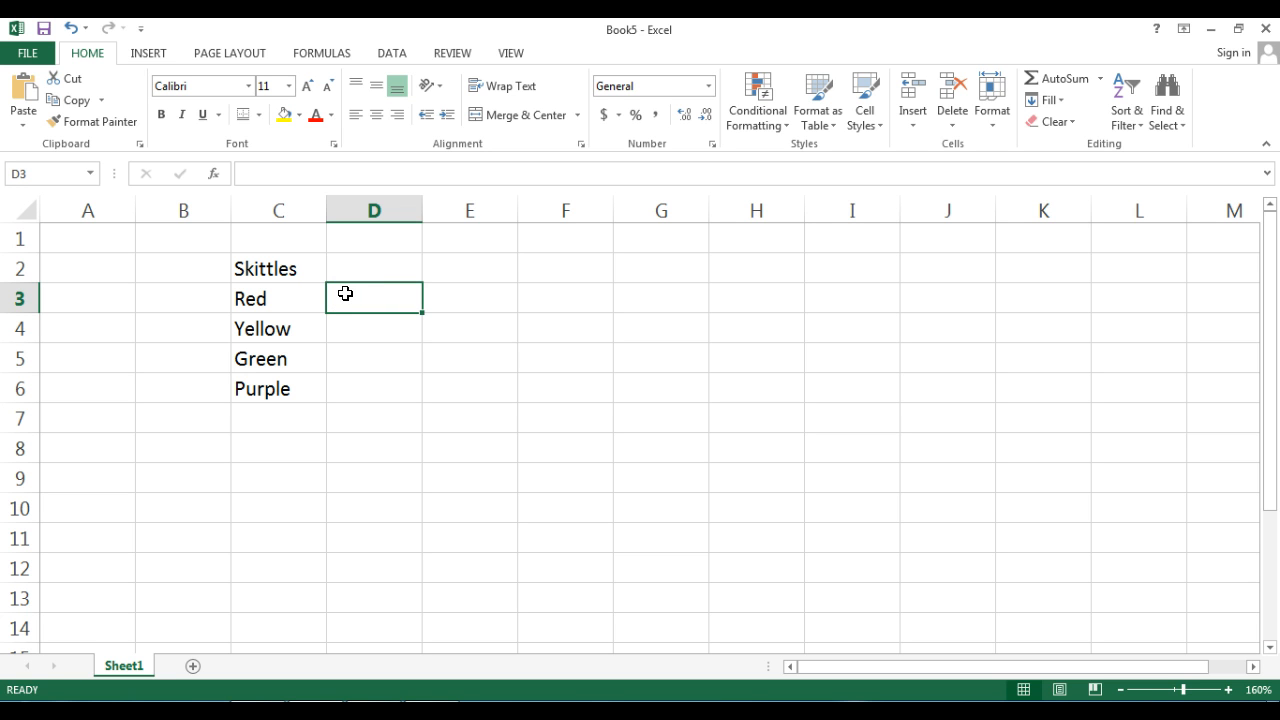
pyautogui.write('4')
pyautogui.press('Return')
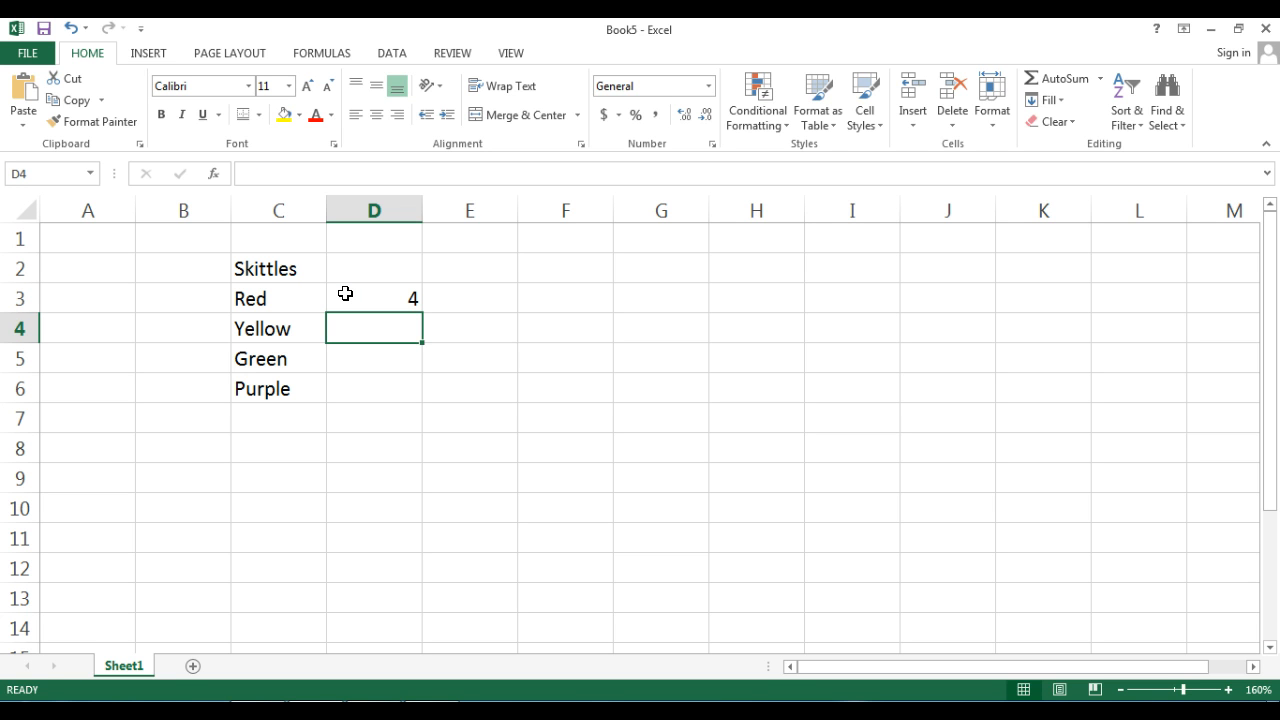
pyautogui.write('6')
pyautogui.press('Return')
pyautogui.write('8')
pyautogui.press('Return')
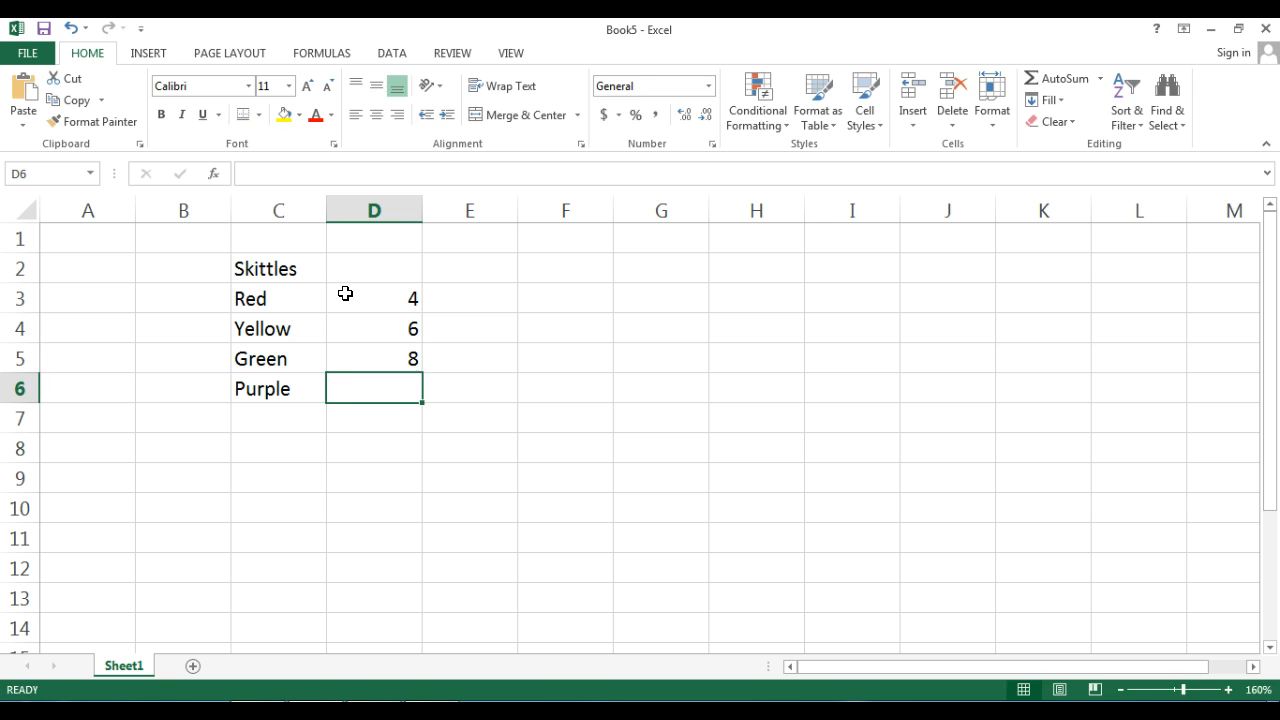
pyautogui.write('10')
pyautogui.click(446, 328)
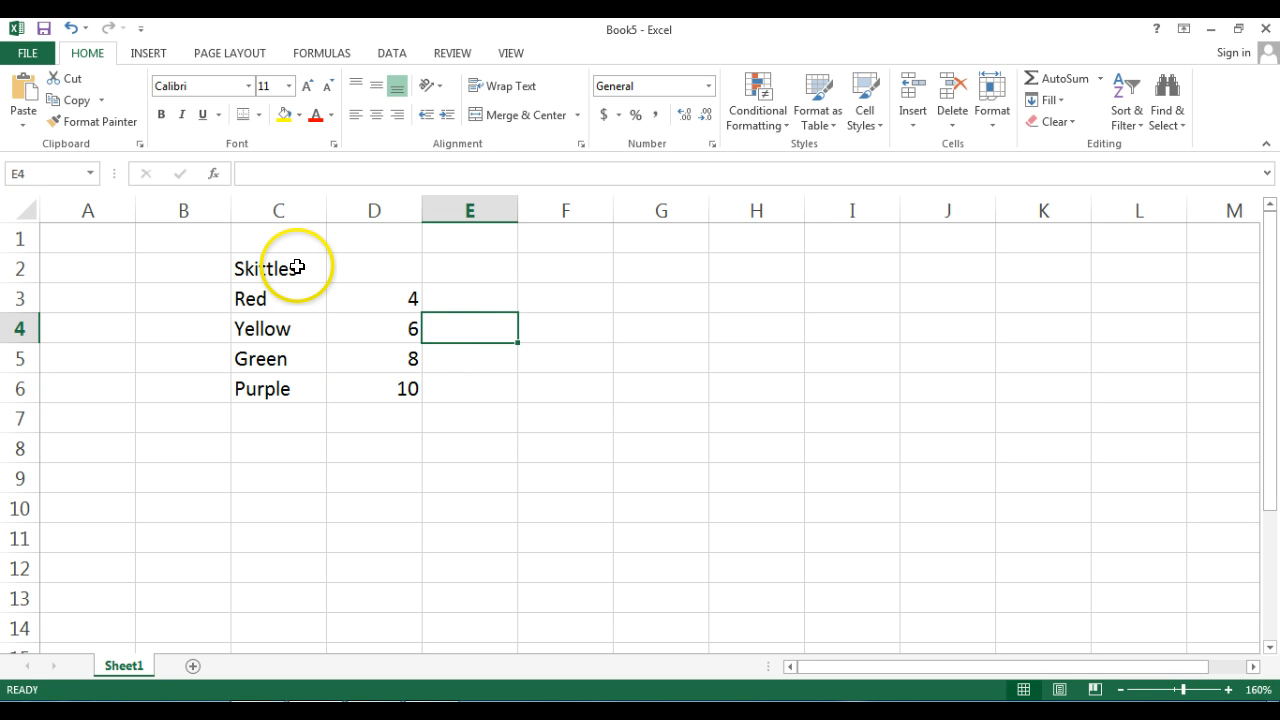
# - Merge and center the Skittles heading across cells C2 and D2
pyautogui.moveTo(294, 268); pyautogui.dragTo(359, 260)
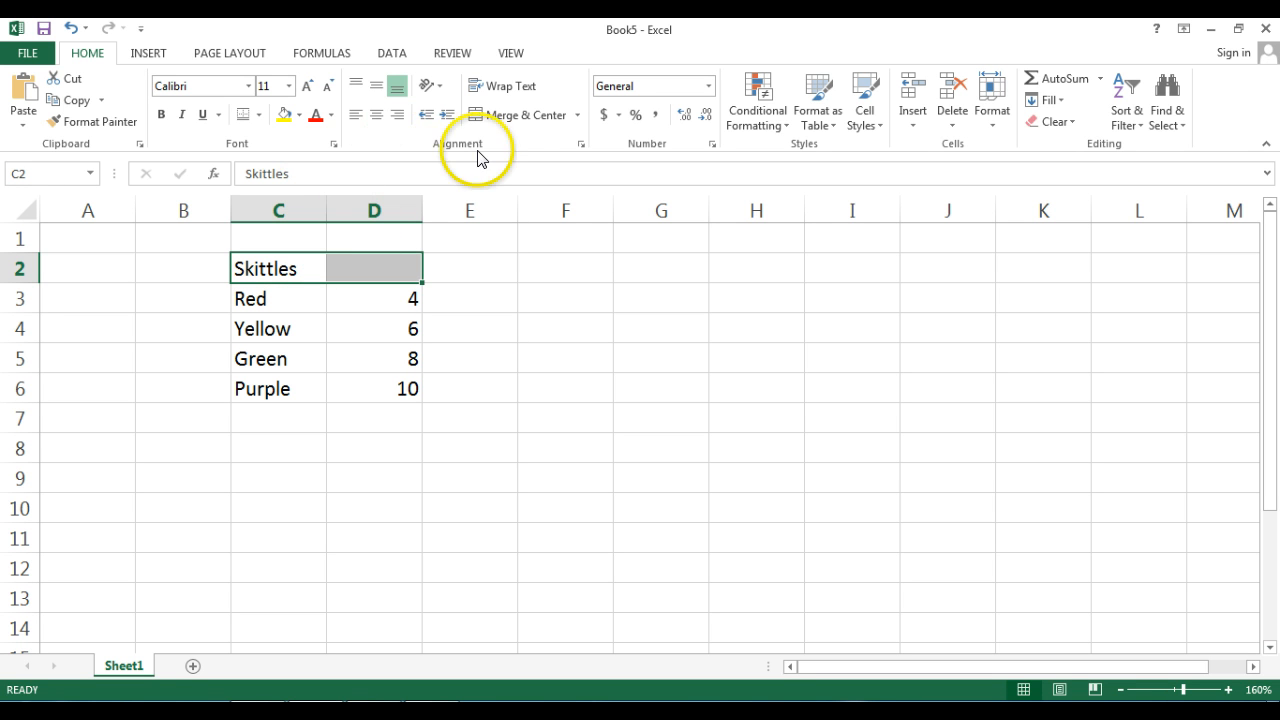
pyautogui.click(509, 126)
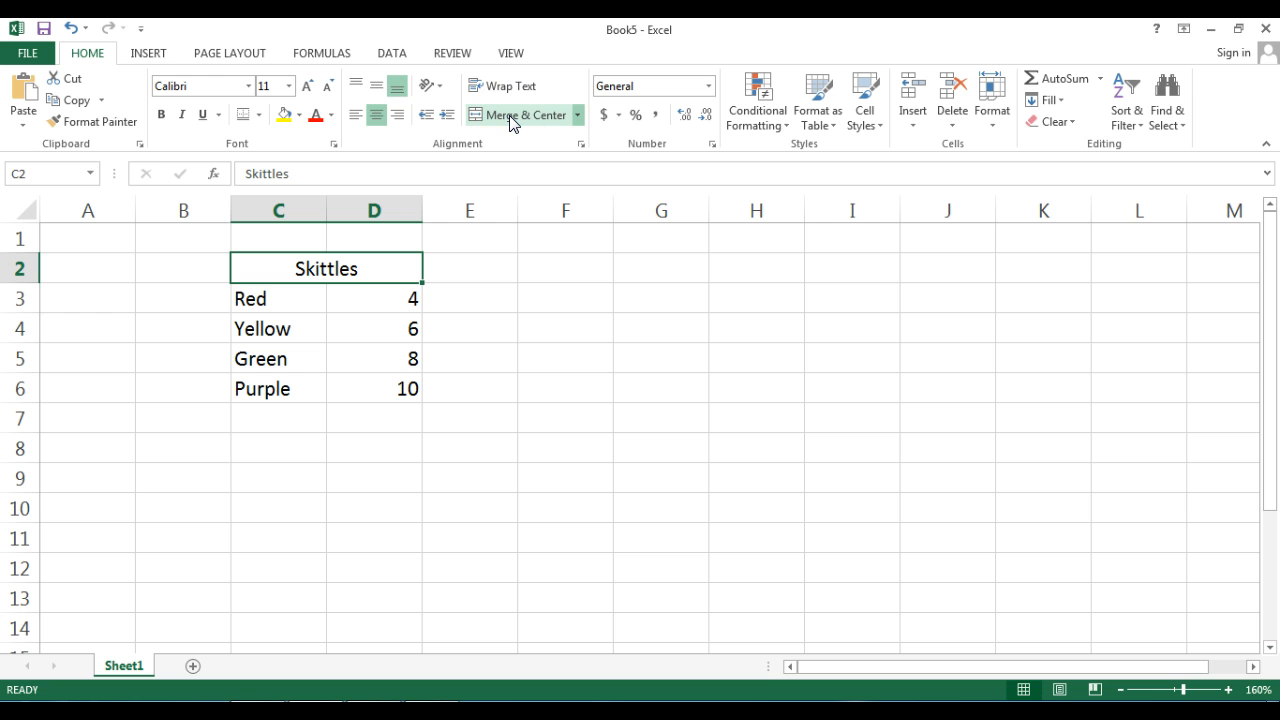
pyautogui.click(500, 340)
pyautogui.click(491, 386)
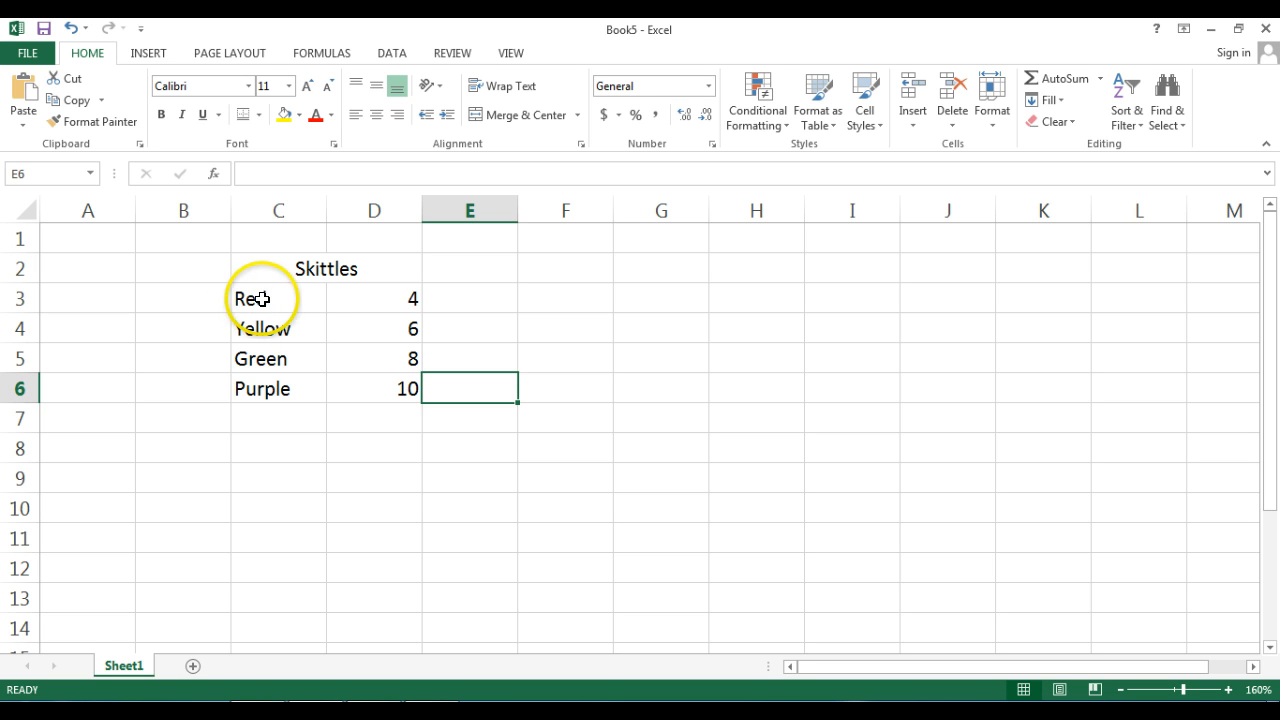
# - Insert a 3-D Clustered Column chart from the colour and quantity data in C3:D6
pyautogui.moveTo(260, 298); pyautogui.dragTo(354, 384)
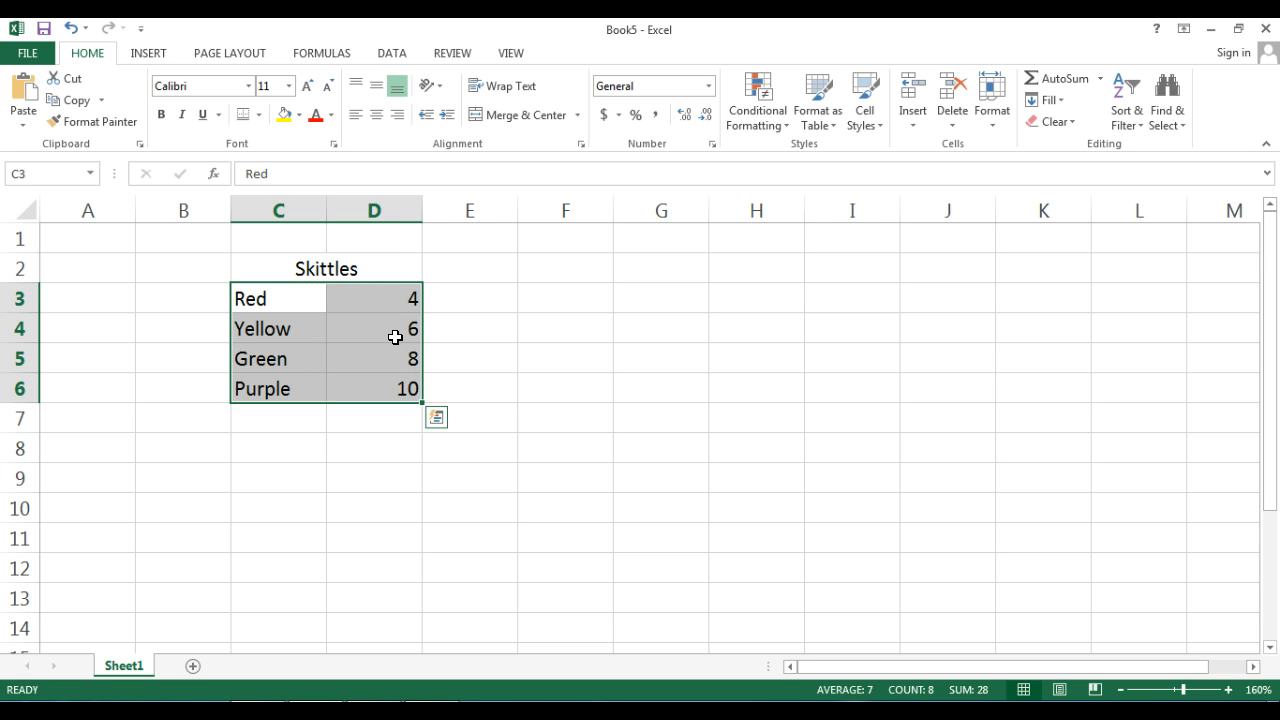
pyautogui.click(160, 58)
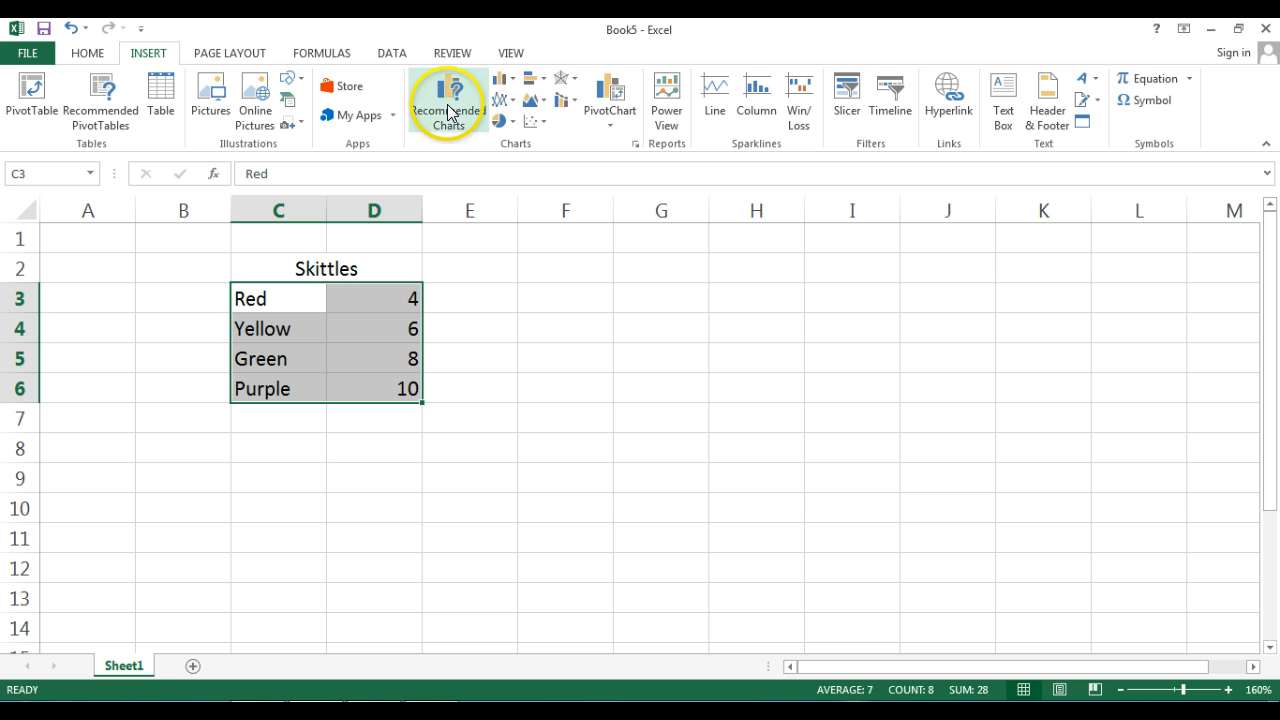
pyautogui.click(511, 86)
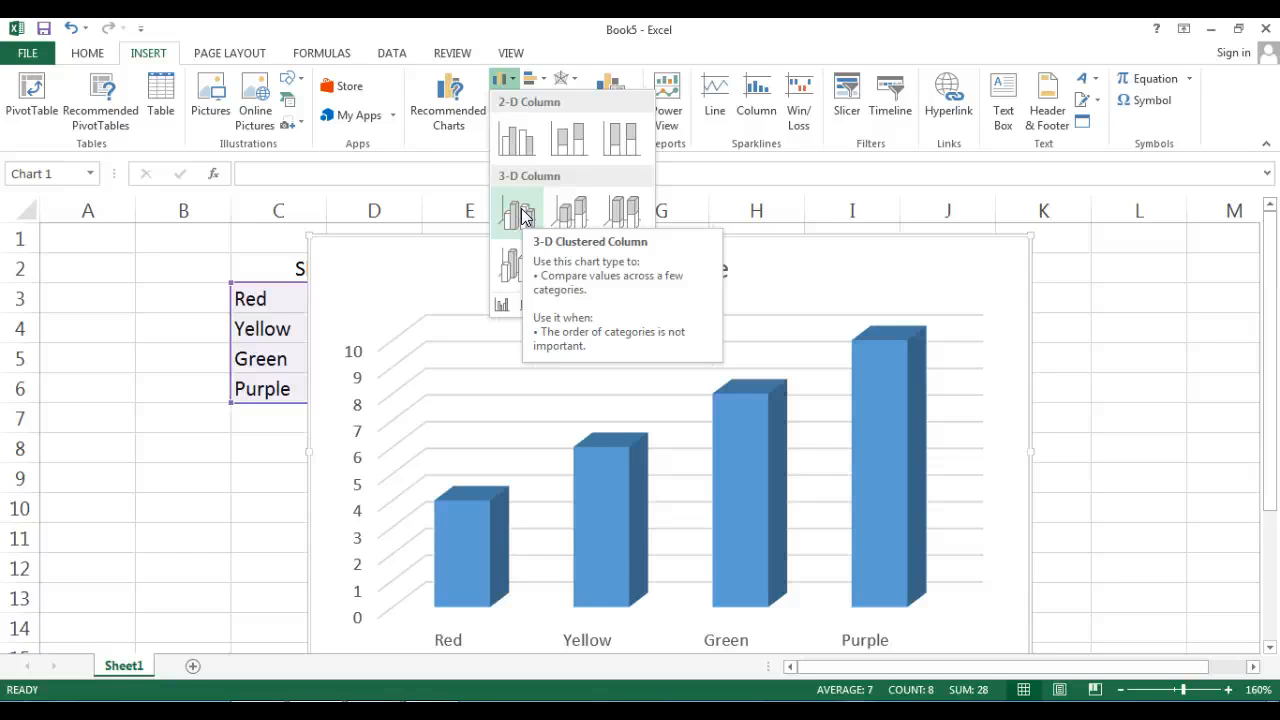
pyautogui.click(520, 214)
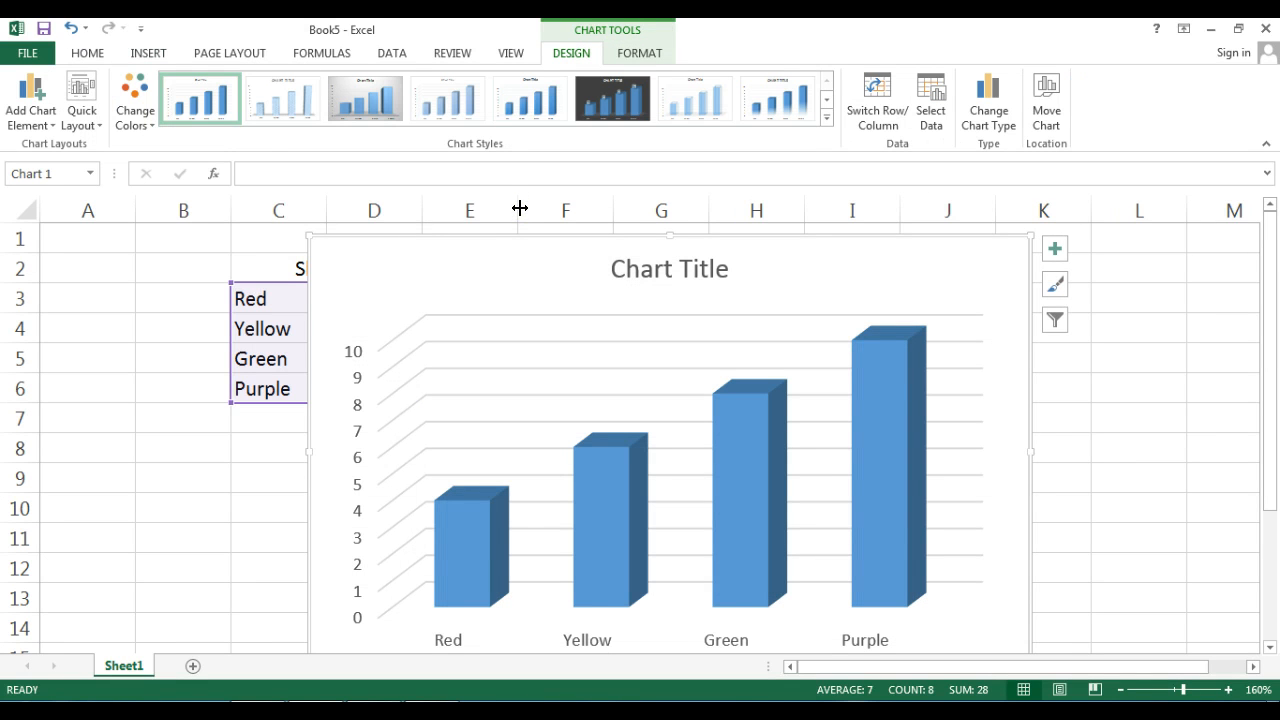
# - Shrink the column chart and place it directly below the data table, starting at row 7
pyautogui.moveTo(1274, 257)
pyautogui.mouseDown()
pyautogui.moveTo(1276, 278)
pyautogui.moveTo(1276, 260)
pyautogui.mouseUp()
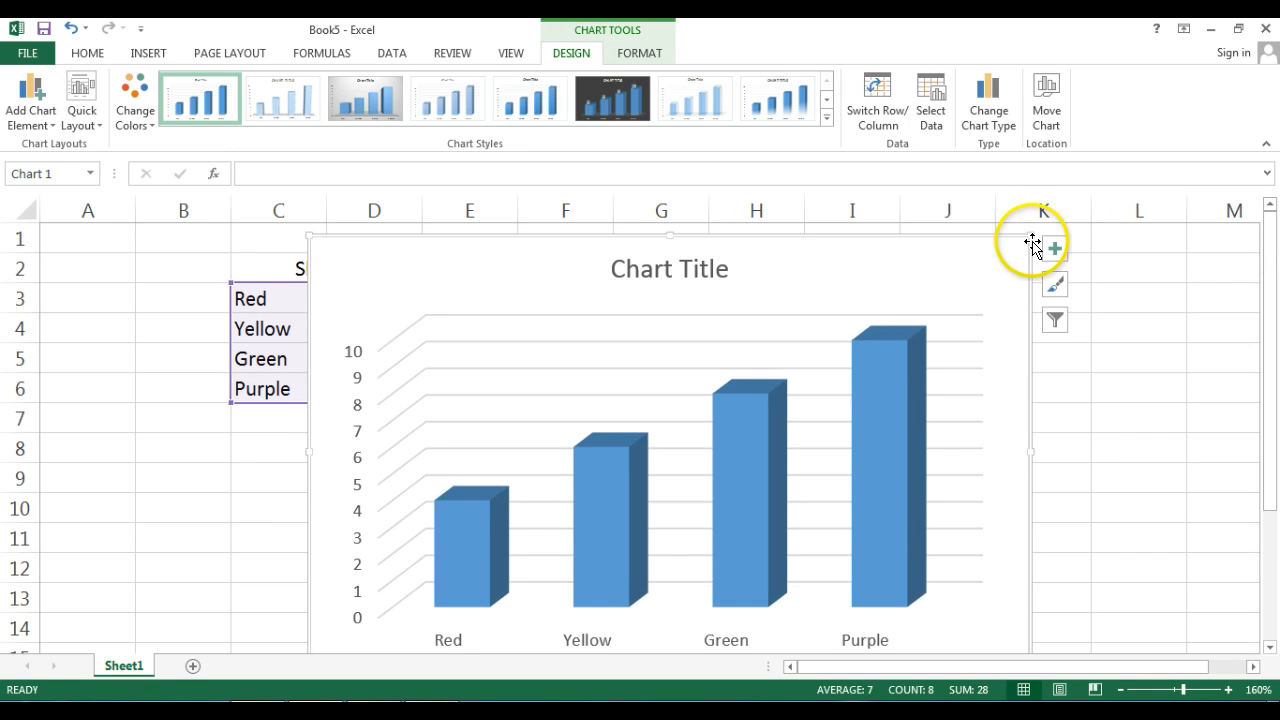
pyautogui.moveTo(1029, 234); pyautogui.dragTo(537, 417)
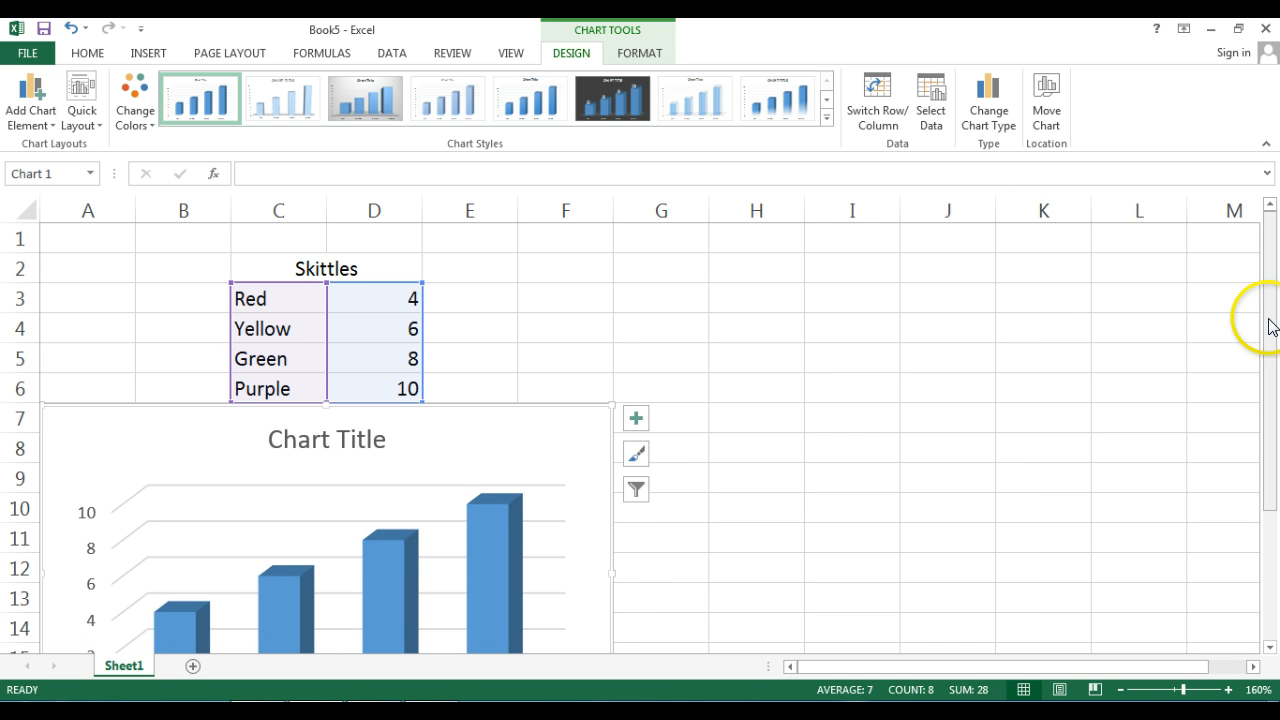
pyautogui.moveTo(1270, 326); pyautogui.dragTo(1275, 372)
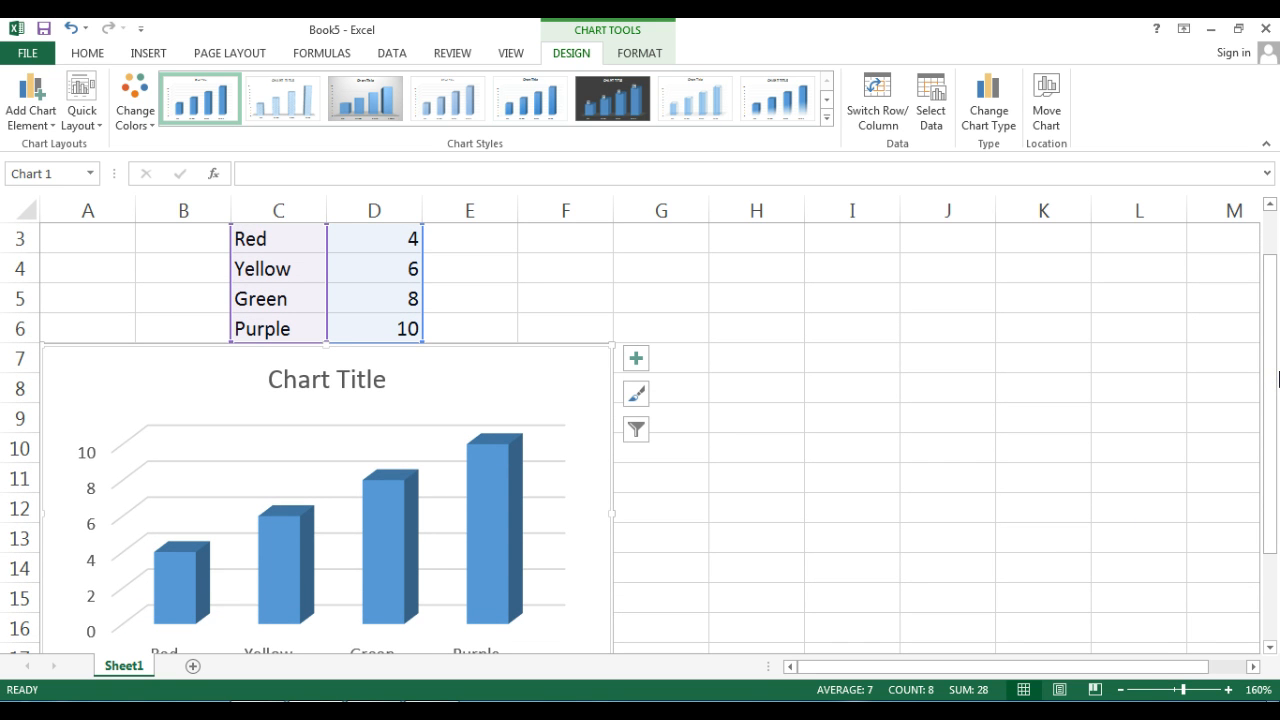
pyautogui.click(1119, 689)
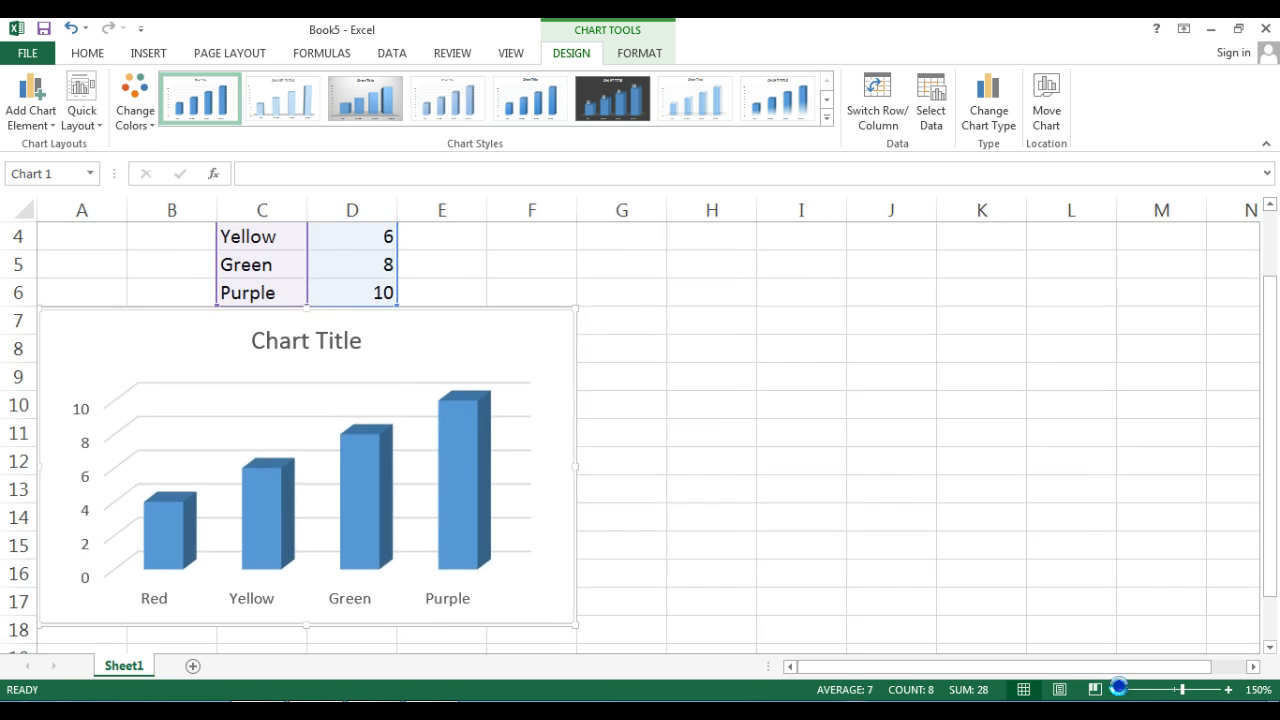
pyautogui.click(1119, 689)
pyautogui.moveTo(1266, 549); pyautogui.dragTo(1271, 557)
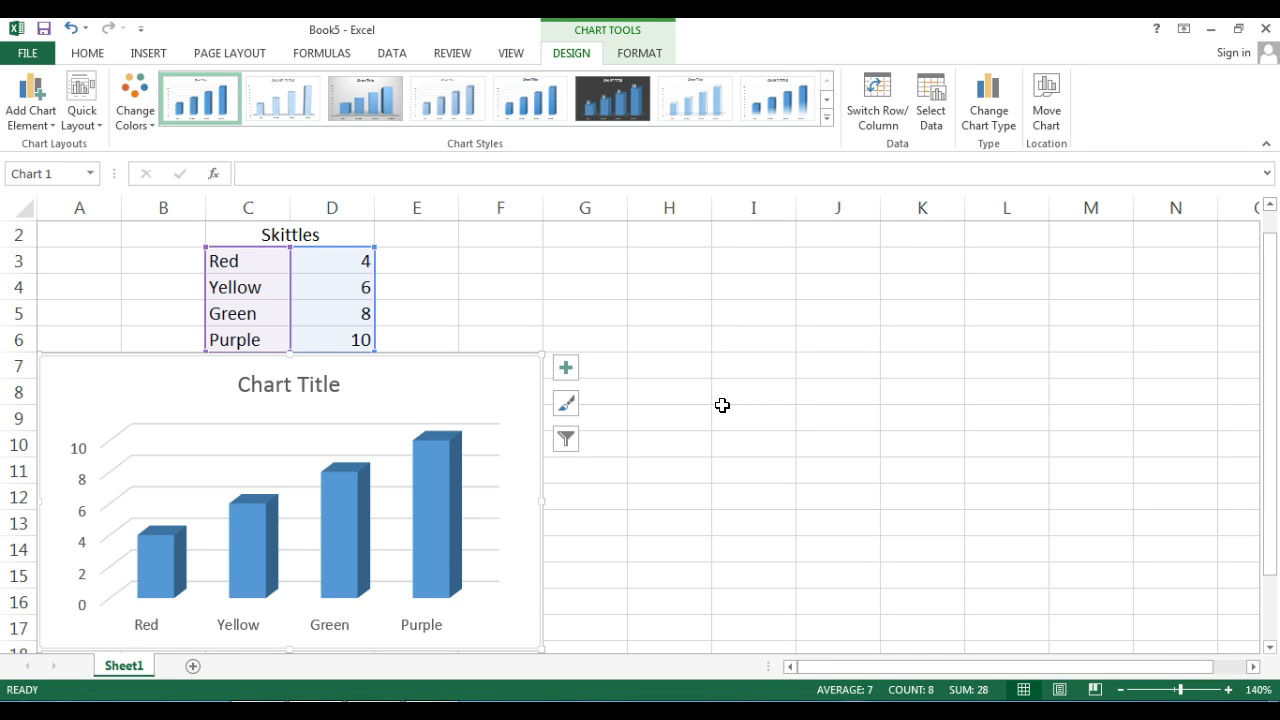
# - Move the column chart to a new sheet named Chart1
pyautogui.click(988, 112)
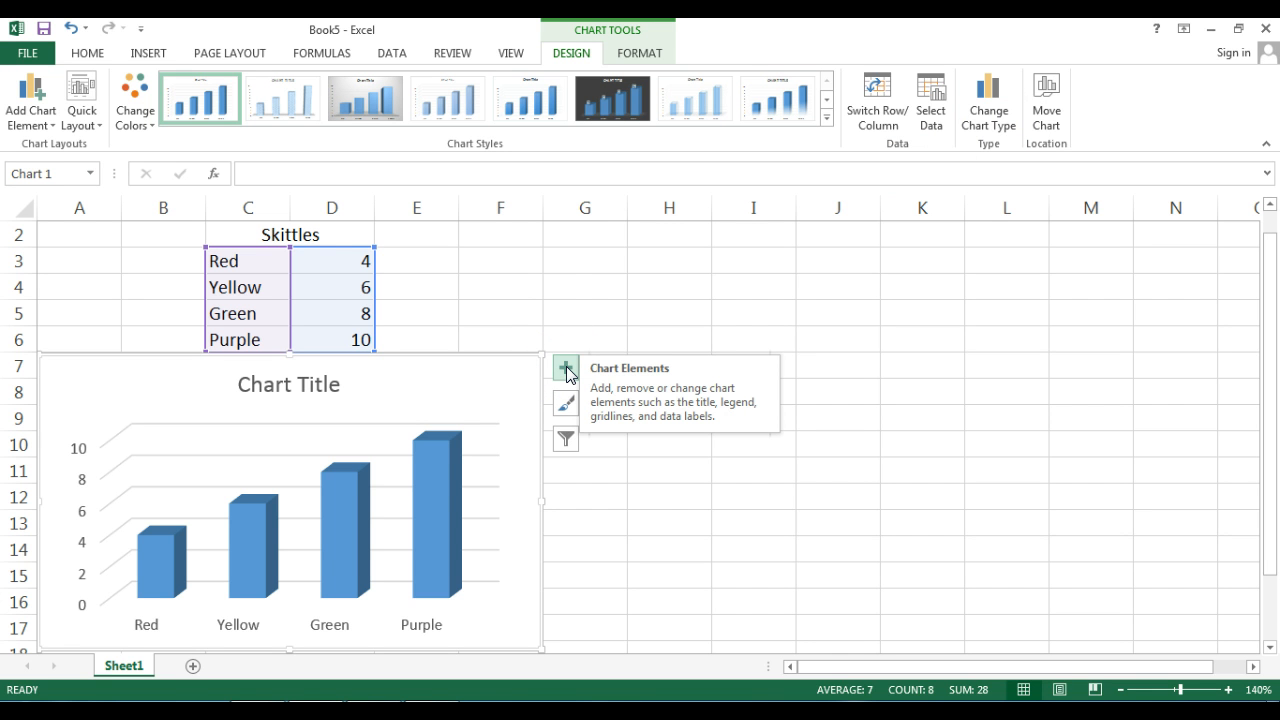
pyautogui.click(1047, 95)
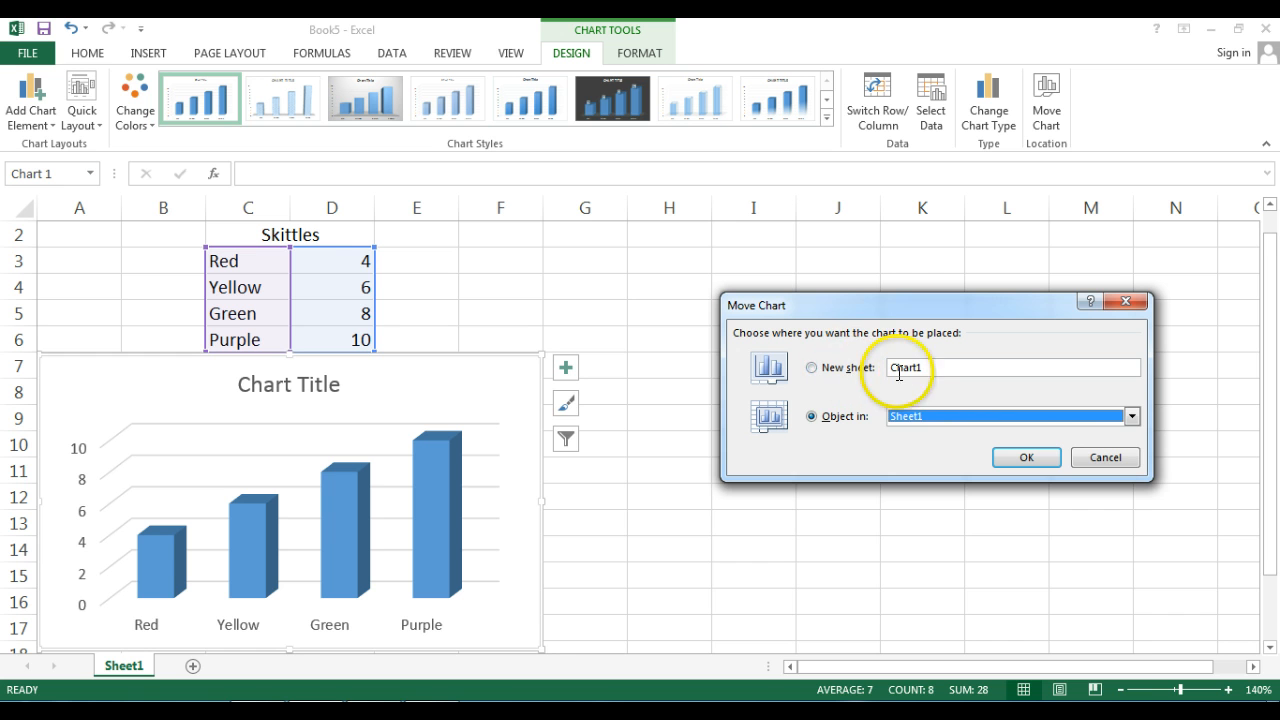
pyautogui.click(812, 368)
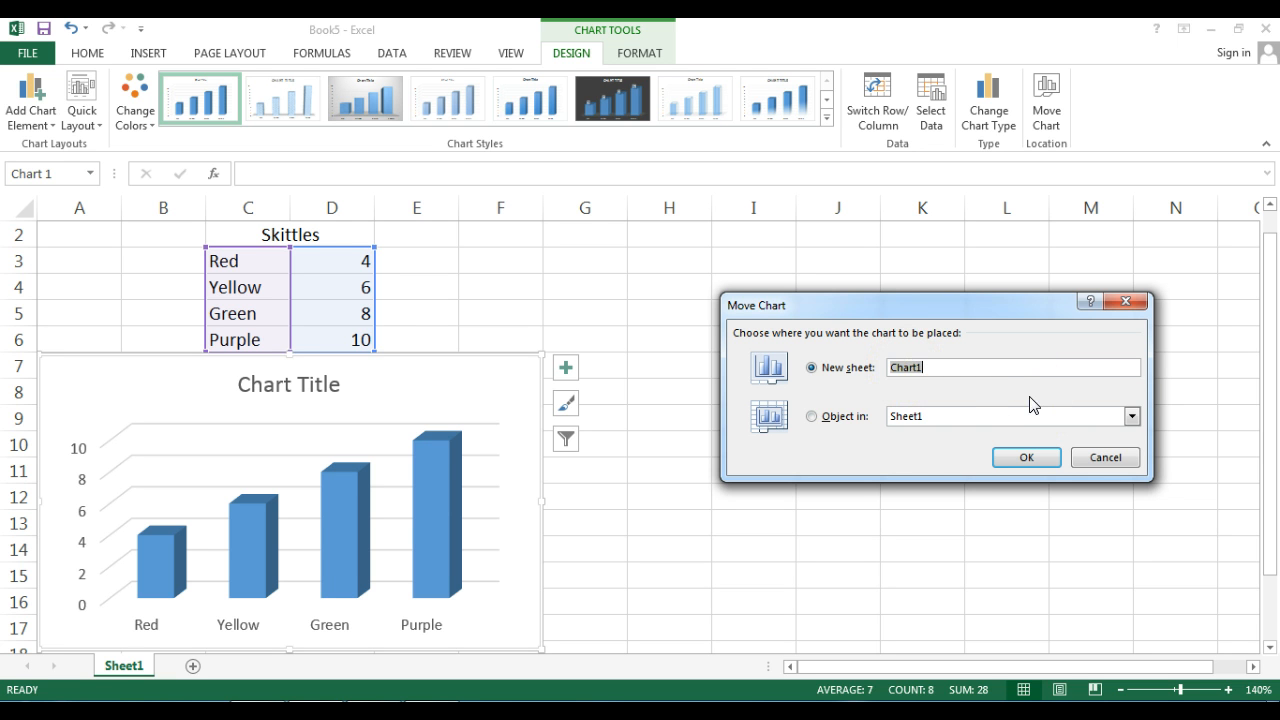
pyautogui.click(1024, 458)
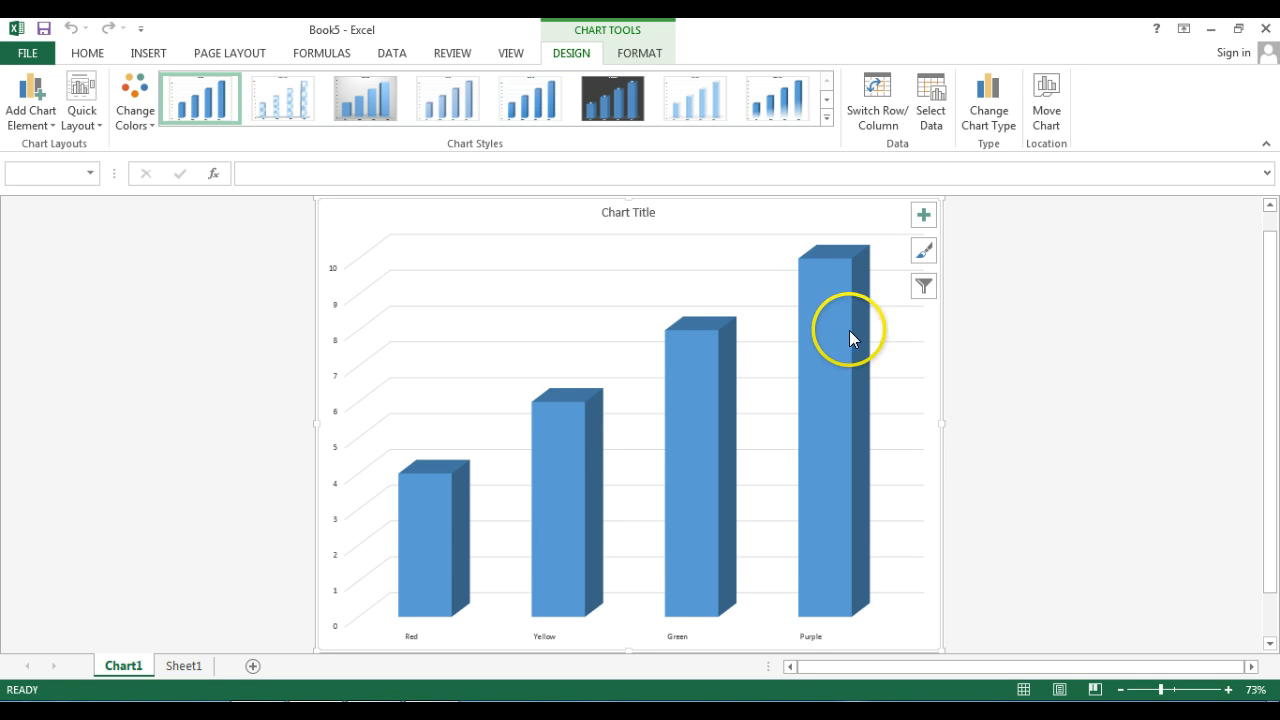
pyautogui.moveTo(871, 369)
pyautogui.click(637, 55)
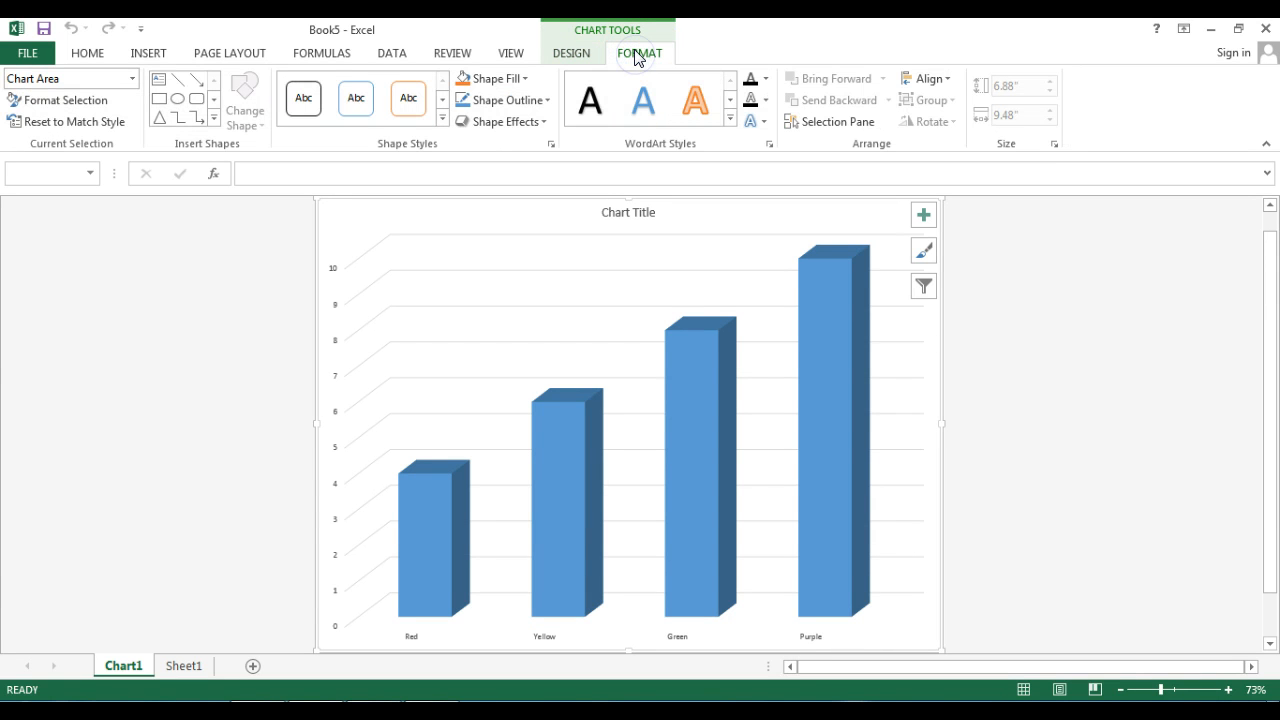
pyautogui.click(572, 55)
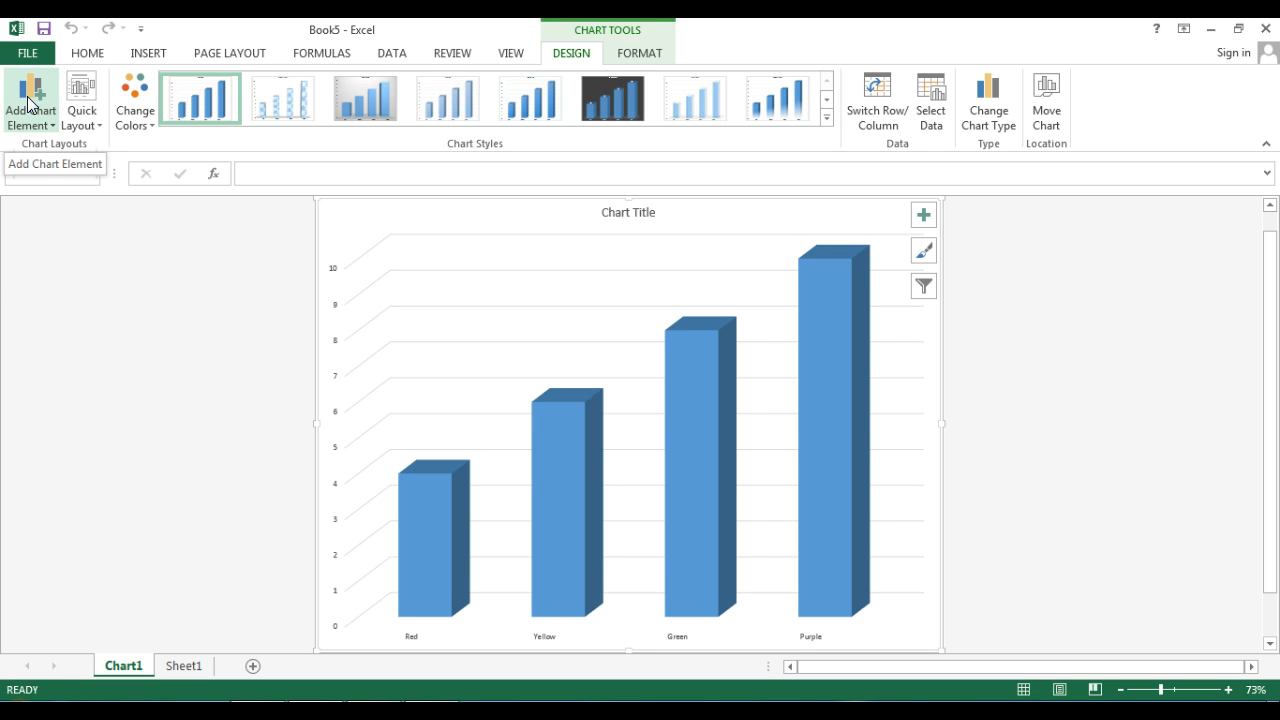
# - Add a chart title to the column chart using the Above Chart placement
pyautogui.click(44, 126)
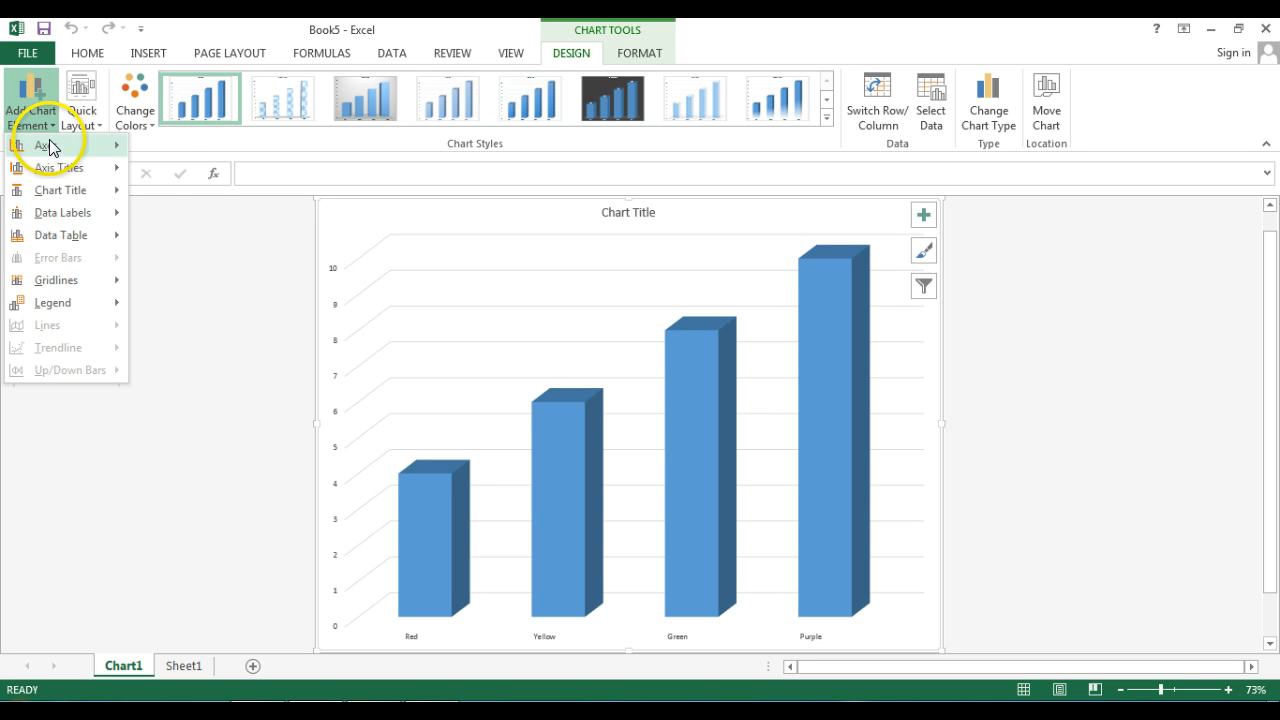
pyautogui.moveTo(48, 146)
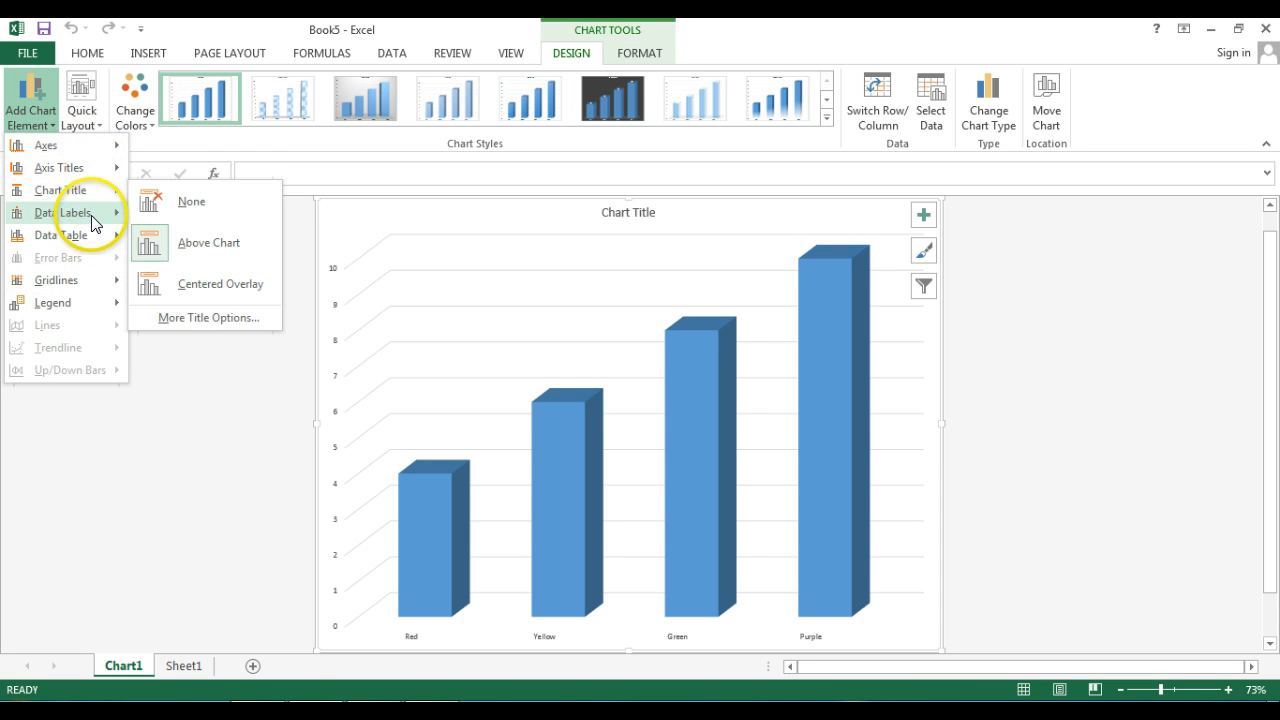
pyautogui.moveTo(86, 190)
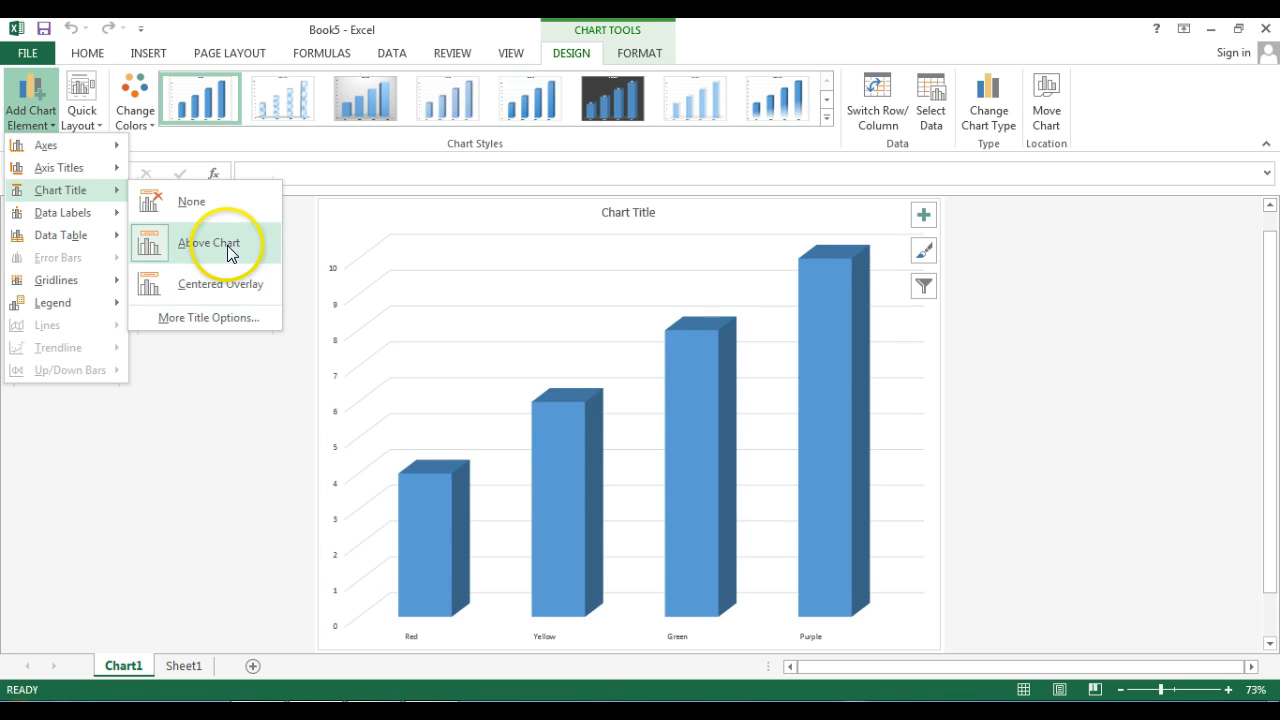
pyautogui.click(227, 245)
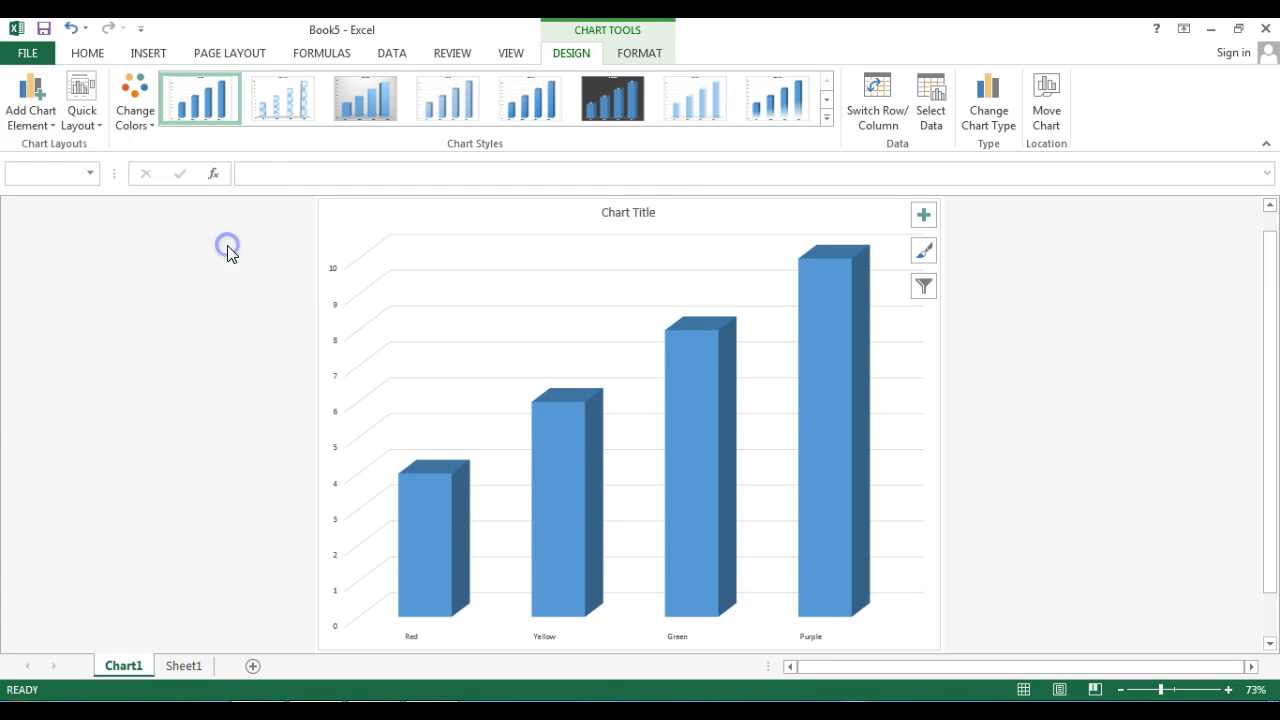
# - Replace the placeholder chart title text with Skittles
pyautogui.click(655, 212)
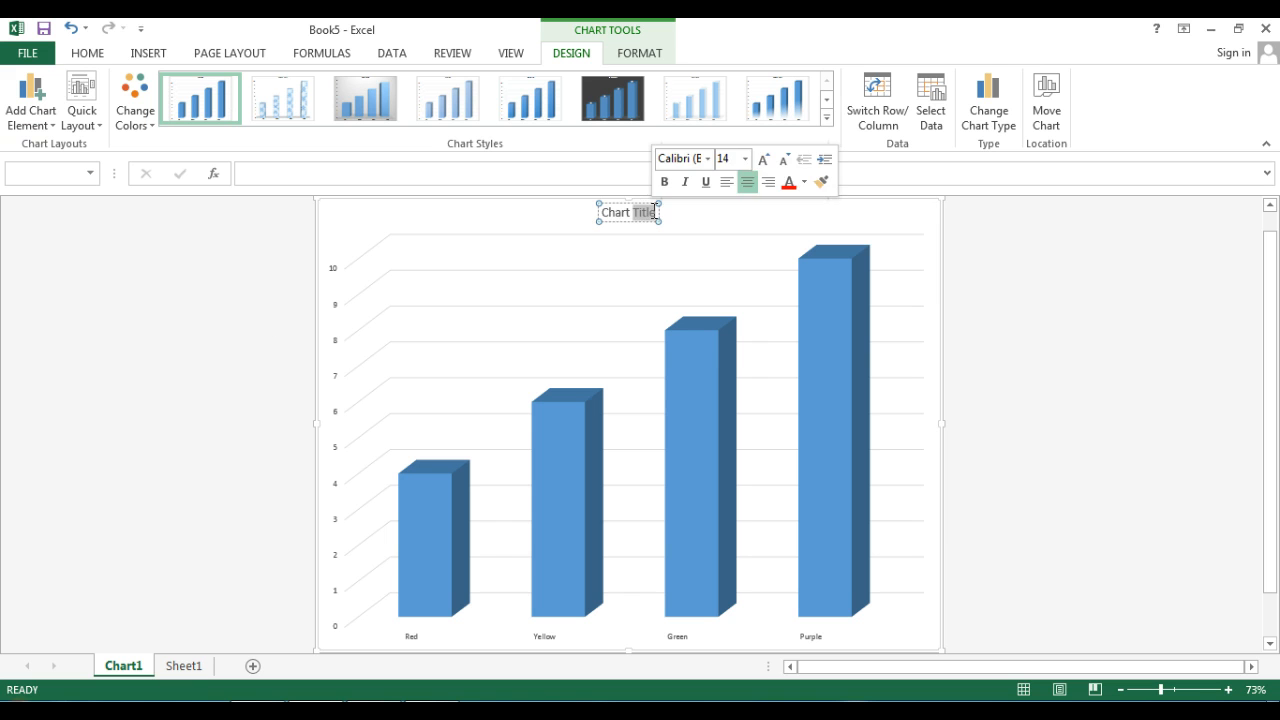
pyautogui.moveTo(652, 210); pyautogui.dragTo(610, 220)
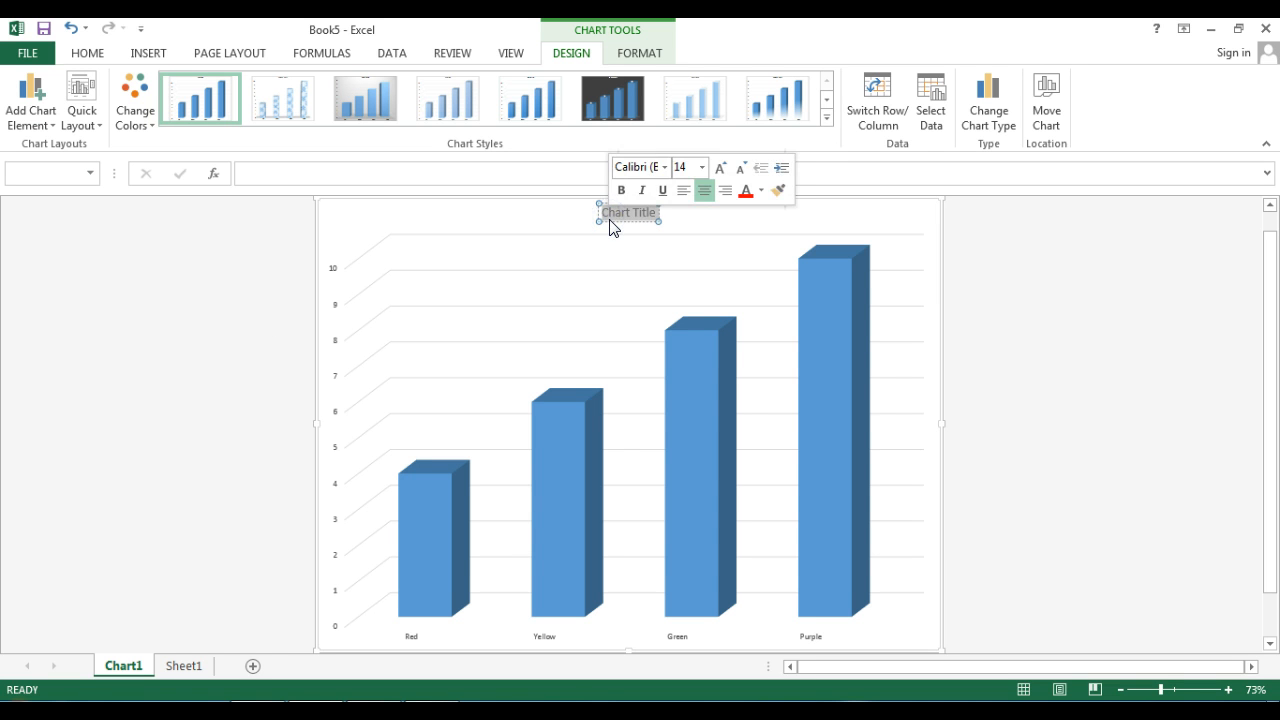
pyautogui.write('Skill')
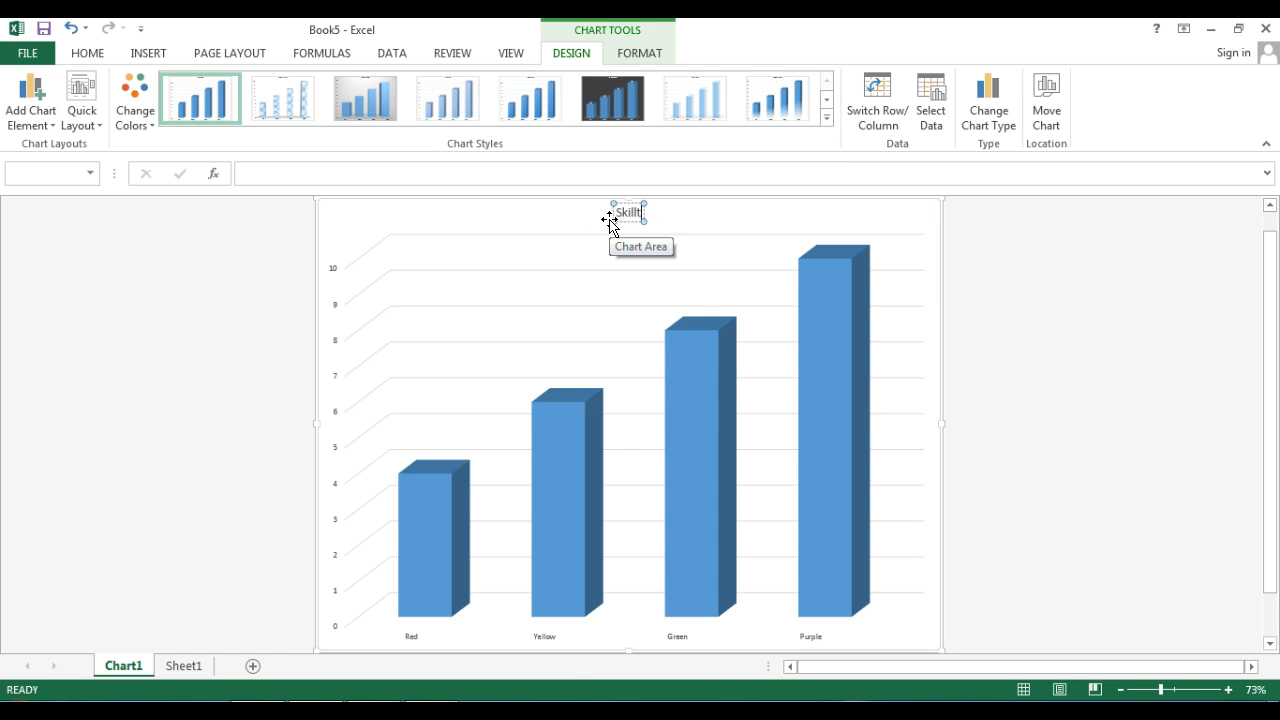
pyautogui.write('t')
pyautogui.press('BackSpace')
pyautogui.press('BackSpace')
pyautogui.write('ttles')
# - Enlarge the Skittles chart title text to font size 36
pyautogui.click(1228, 690)
pyautogui.click(1228, 690)
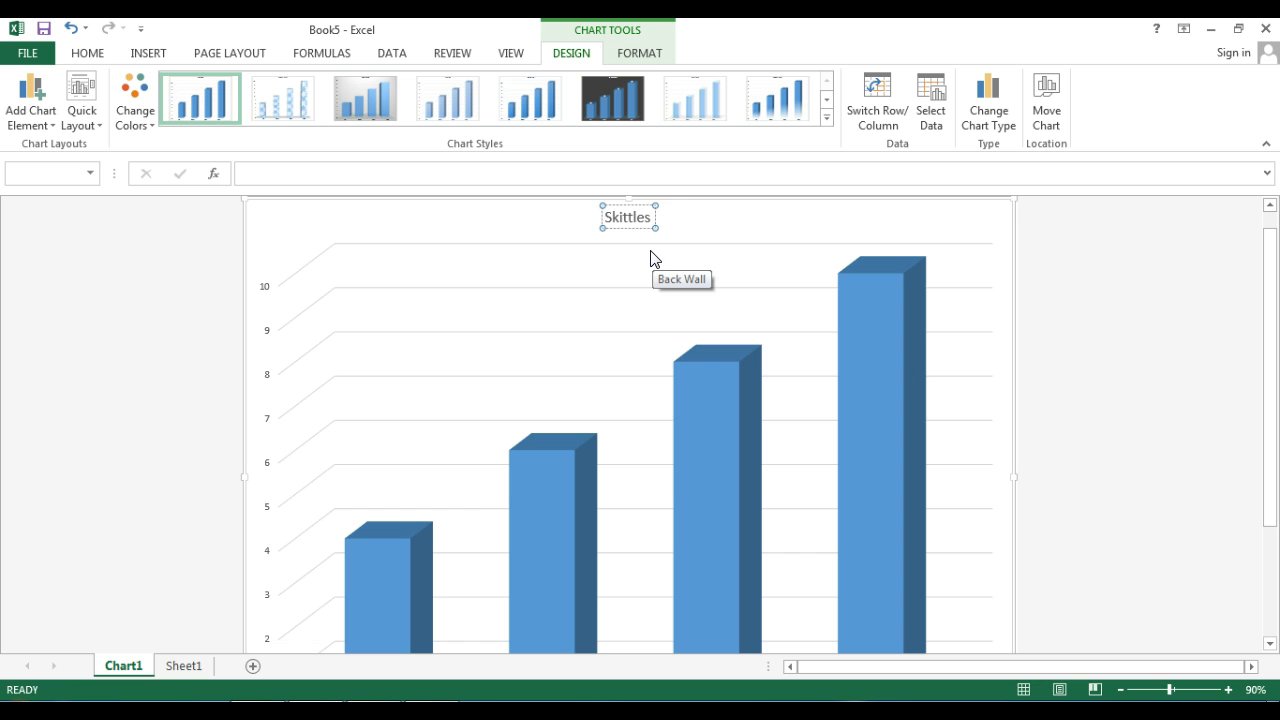
pyautogui.moveTo(652, 216); pyautogui.dragTo(618, 222)
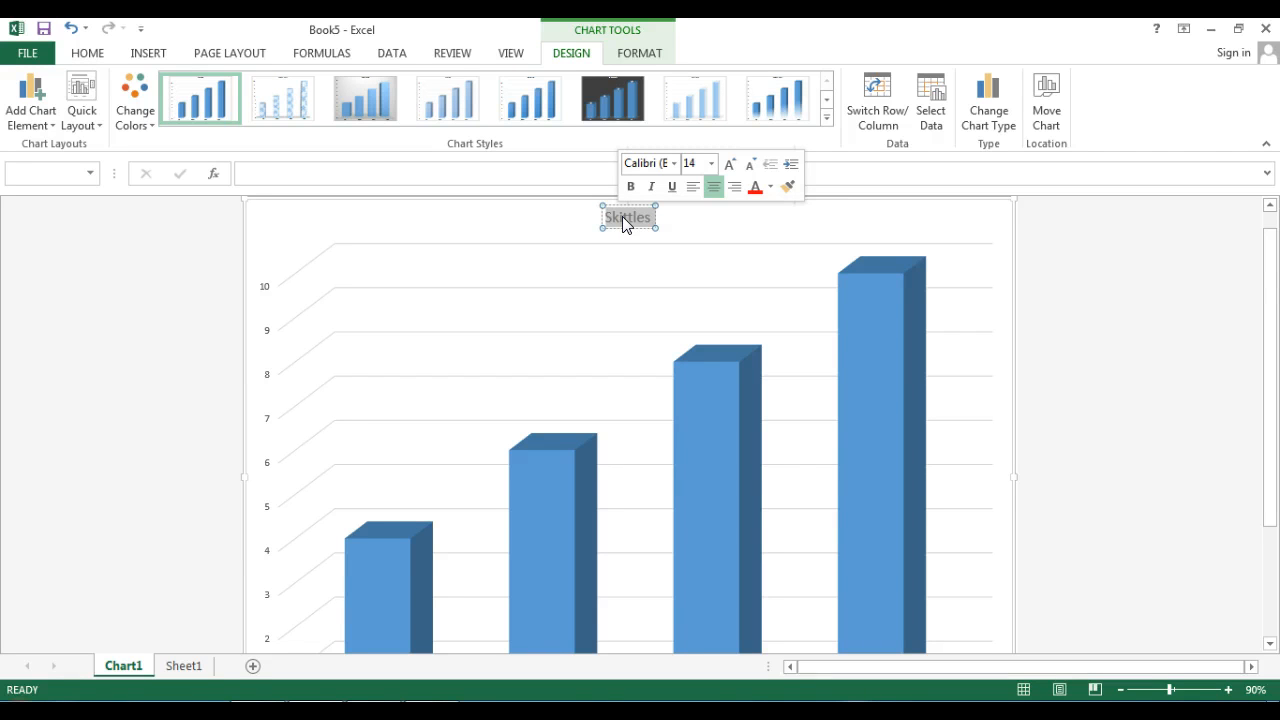
pyautogui.click(674, 163)
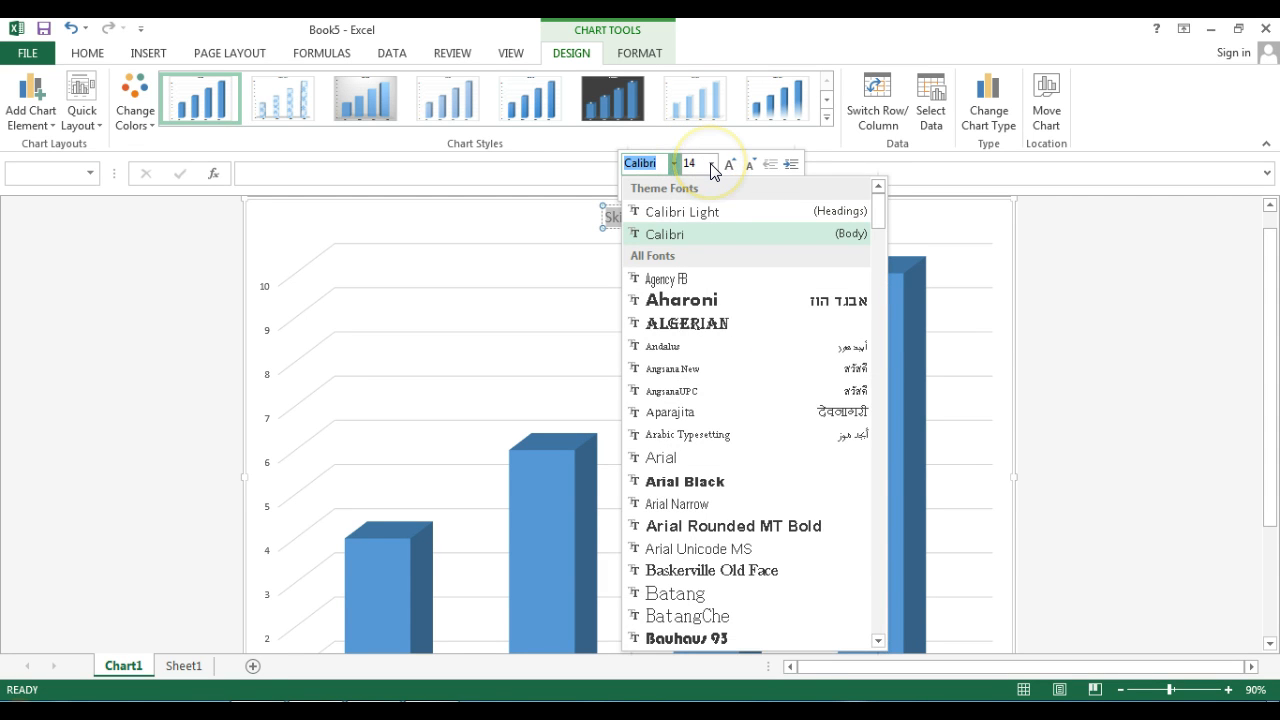
pyautogui.click(711, 164)
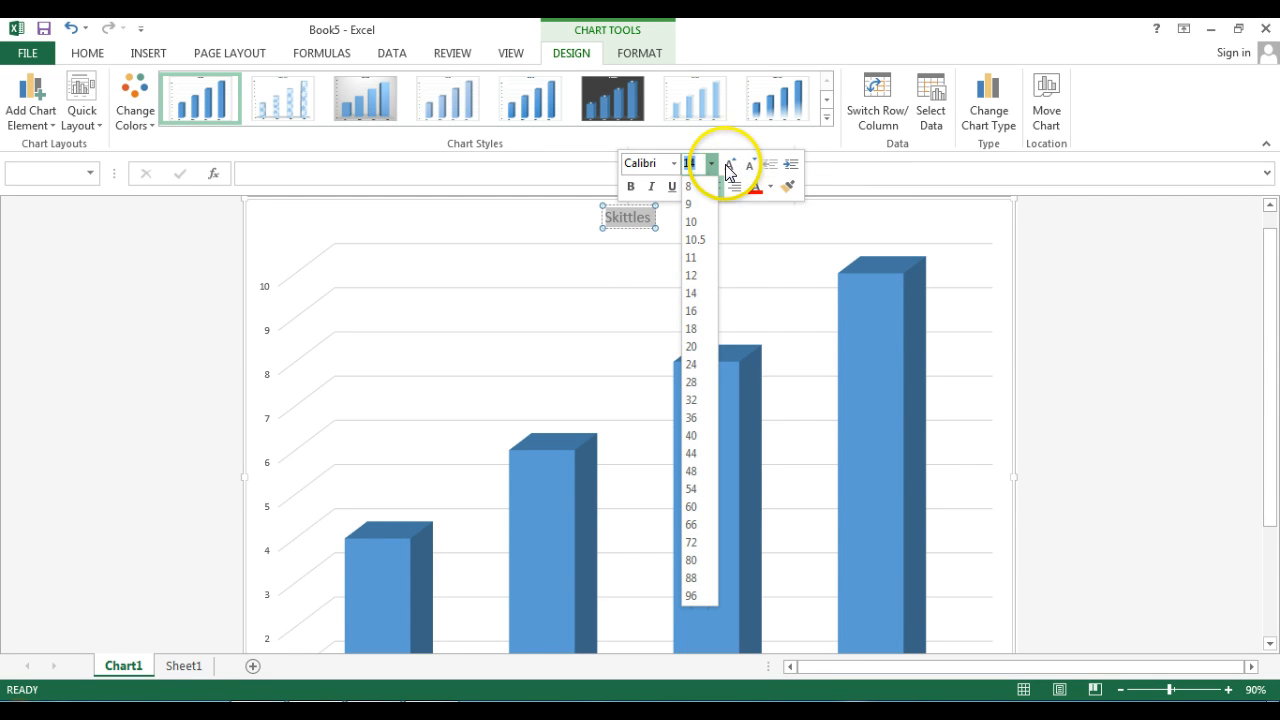
pyautogui.click(727, 165)
pyautogui.click(727, 165)
pyautogui.click(727, 165)
pyautogui.click(727, 165)
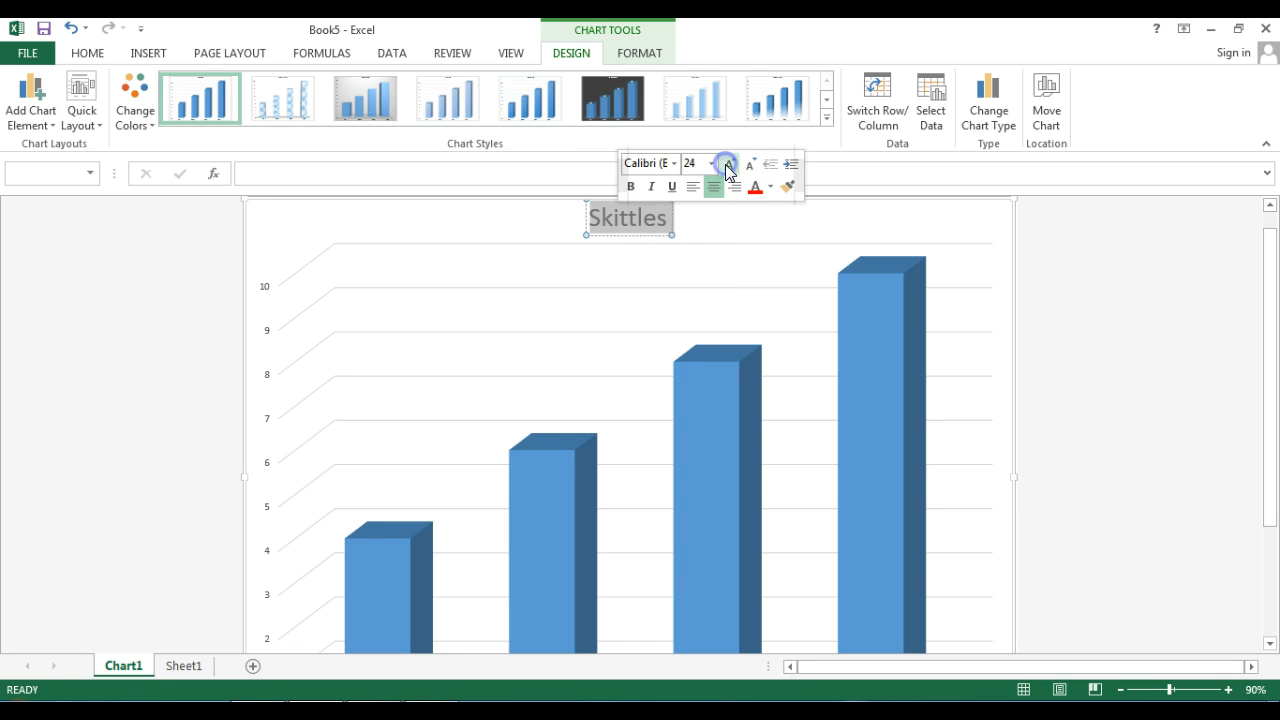
pyautogui.click(727, 165)
pyautogui.click(727, 165)
pyautogui.click(727, 165)
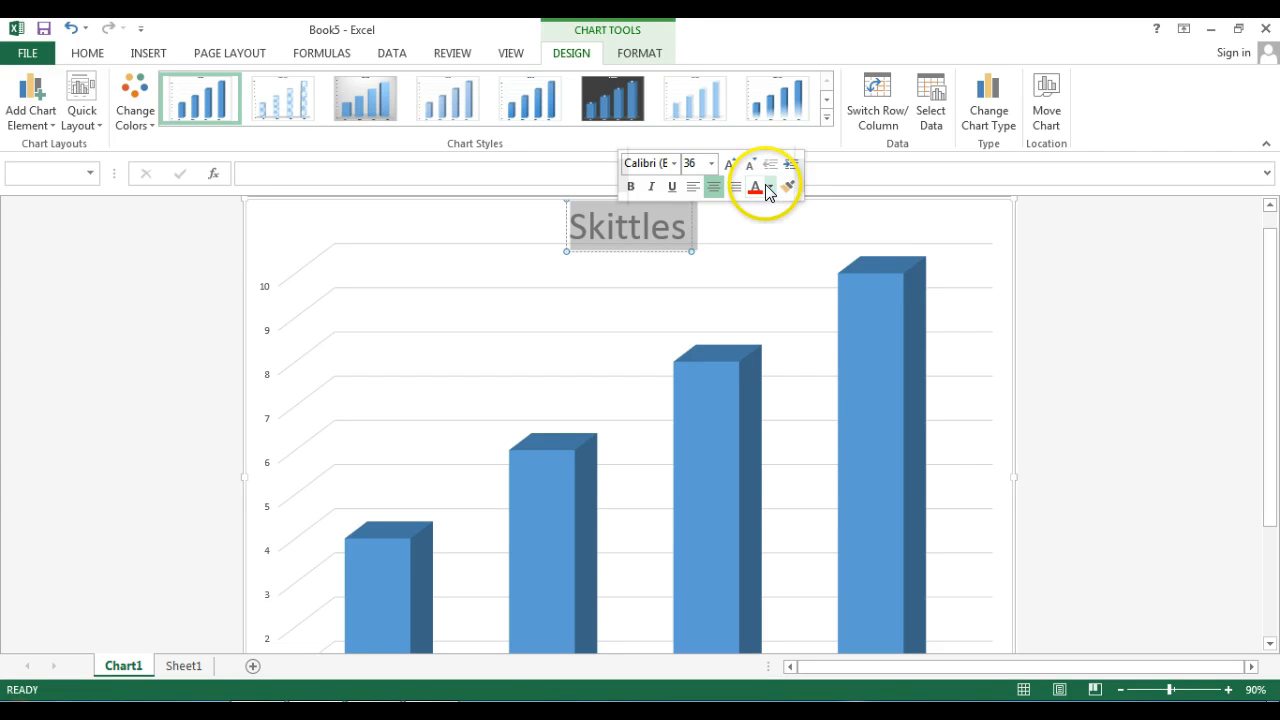
# - Colour the Skittles chart title text with the standard purple and deselect the title
pyautogui.click(769, 188)
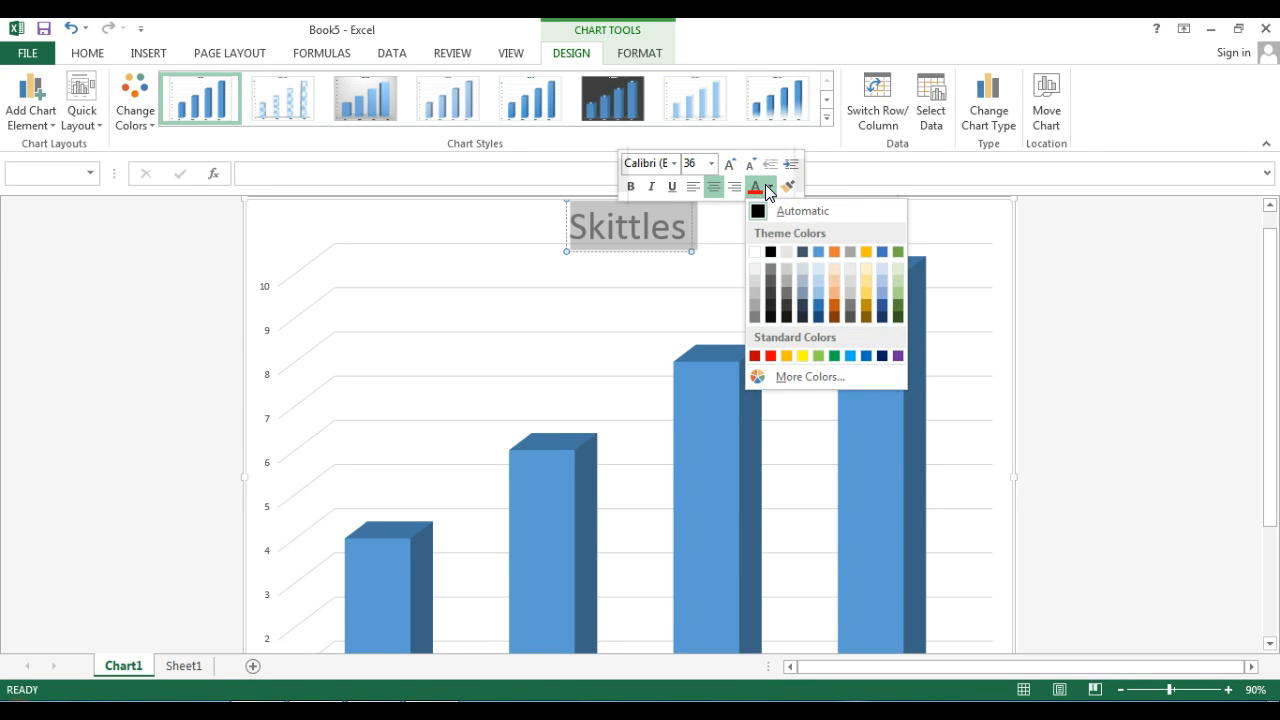
pyautogui.click(893, 356)
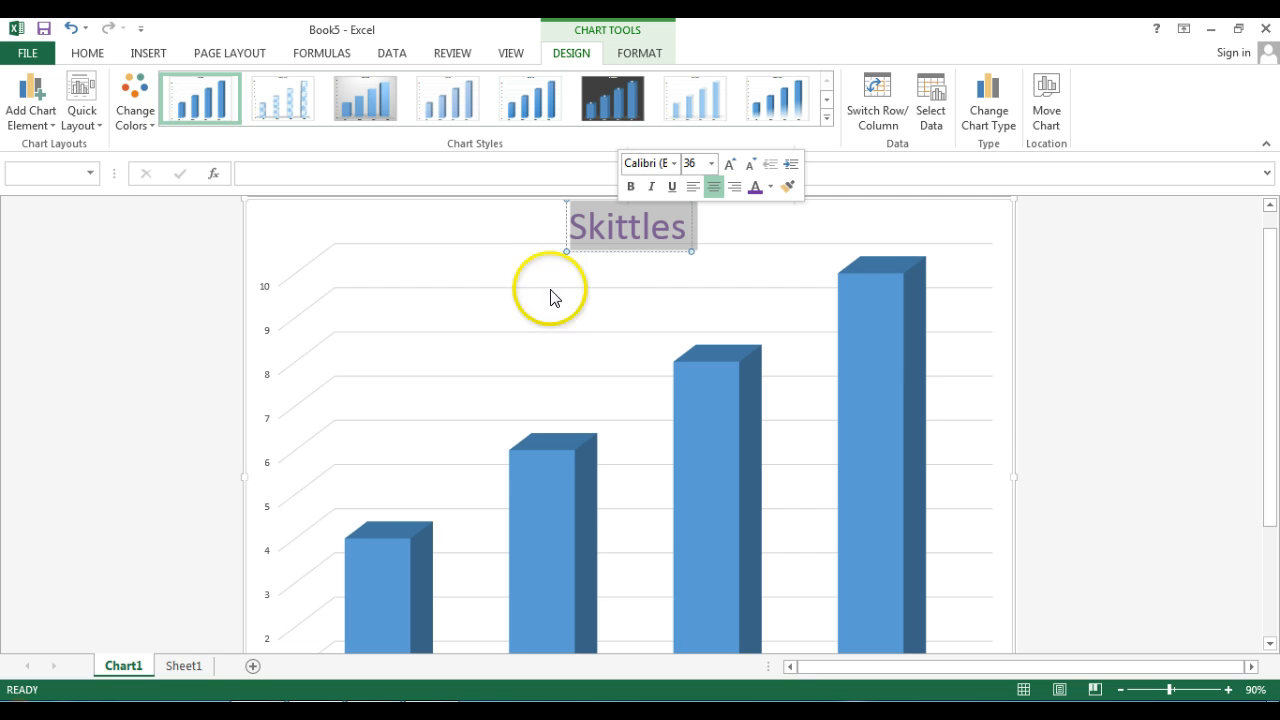
pyautogui.click(472, 255)
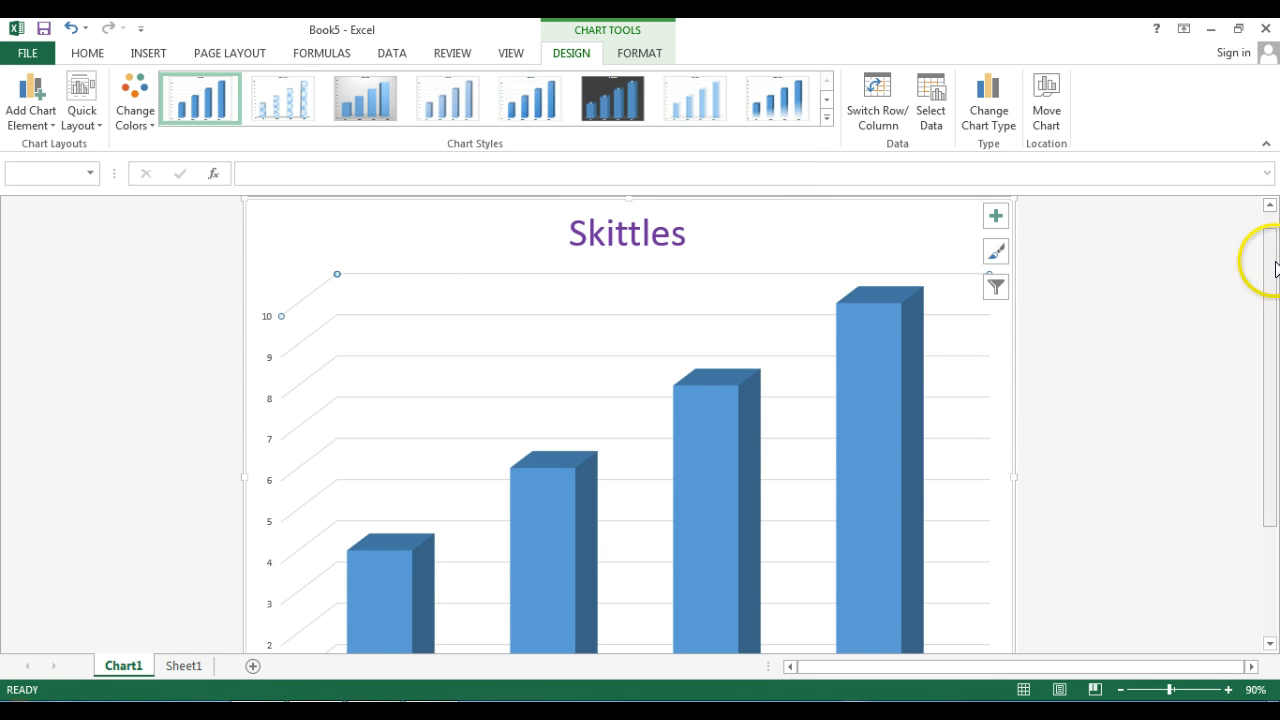
# - Fill all four columns of the data series with the standard yellow
pyautogui.moveTo(1276, 268); pyautogui.dragTo(1276, 331)
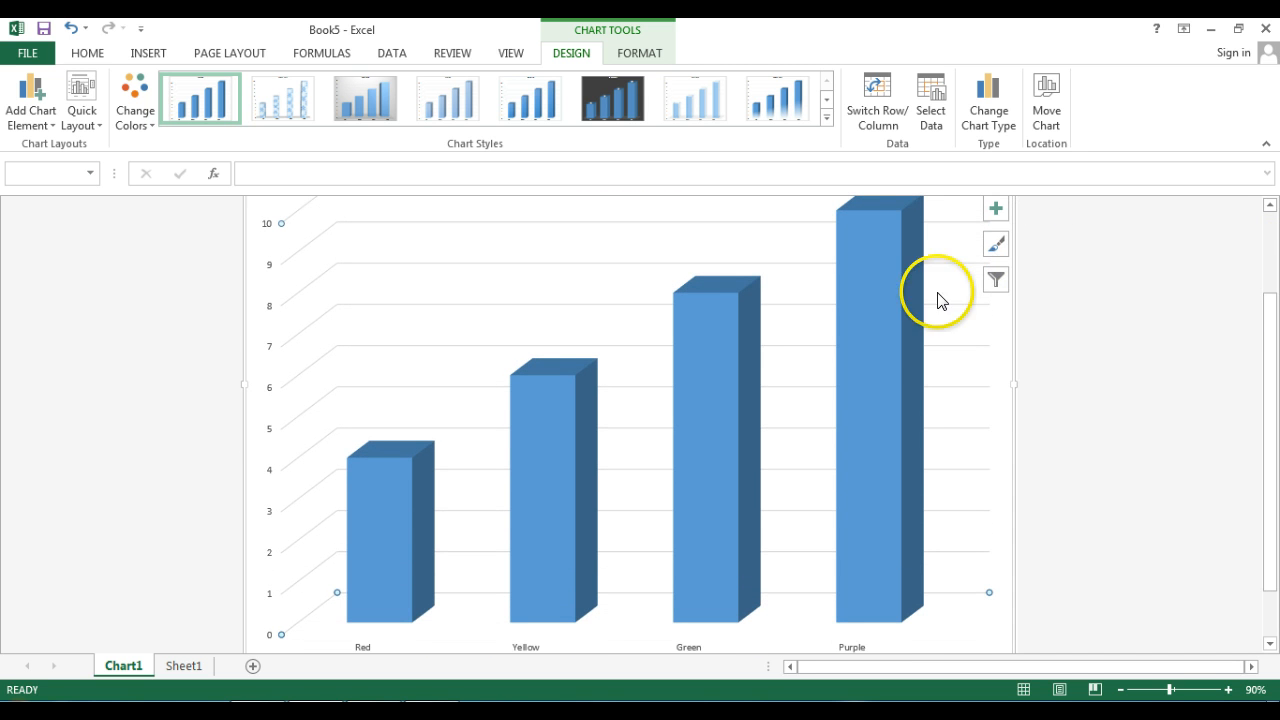
pyautogui.click(1121, 690)
pyautogui.click(1121, 690)
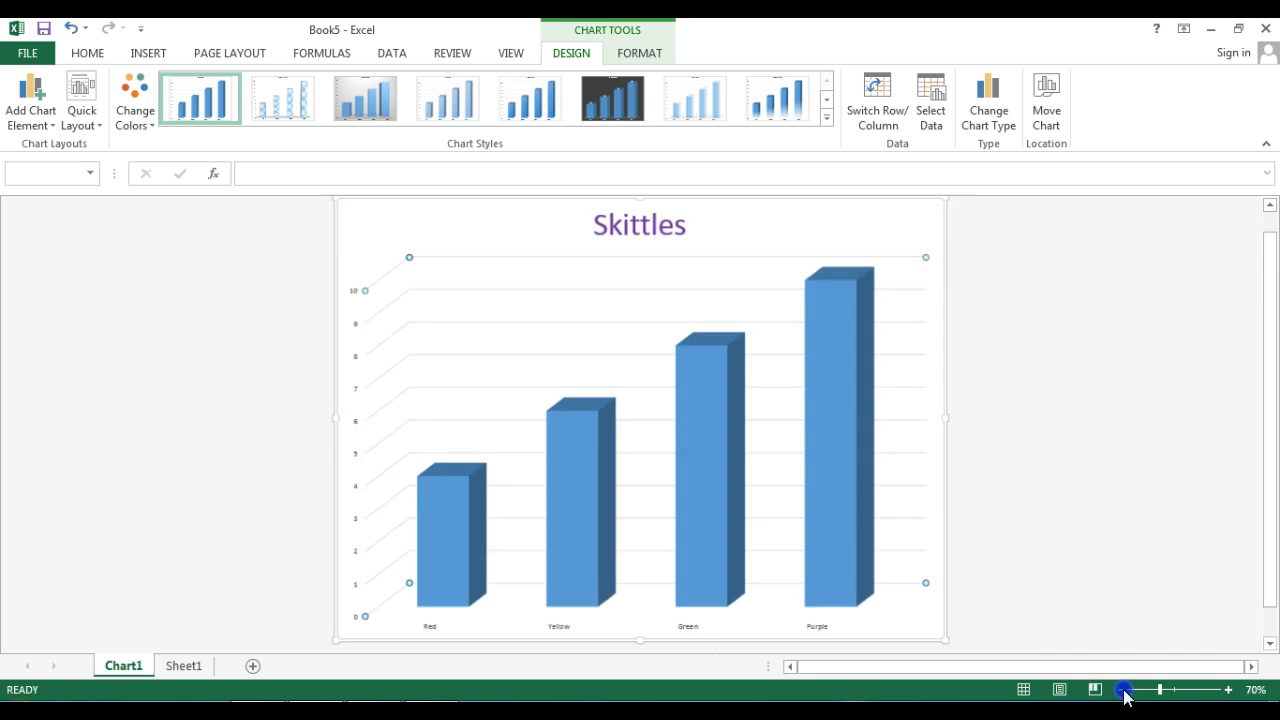
pyautogui.click(1121, 690)
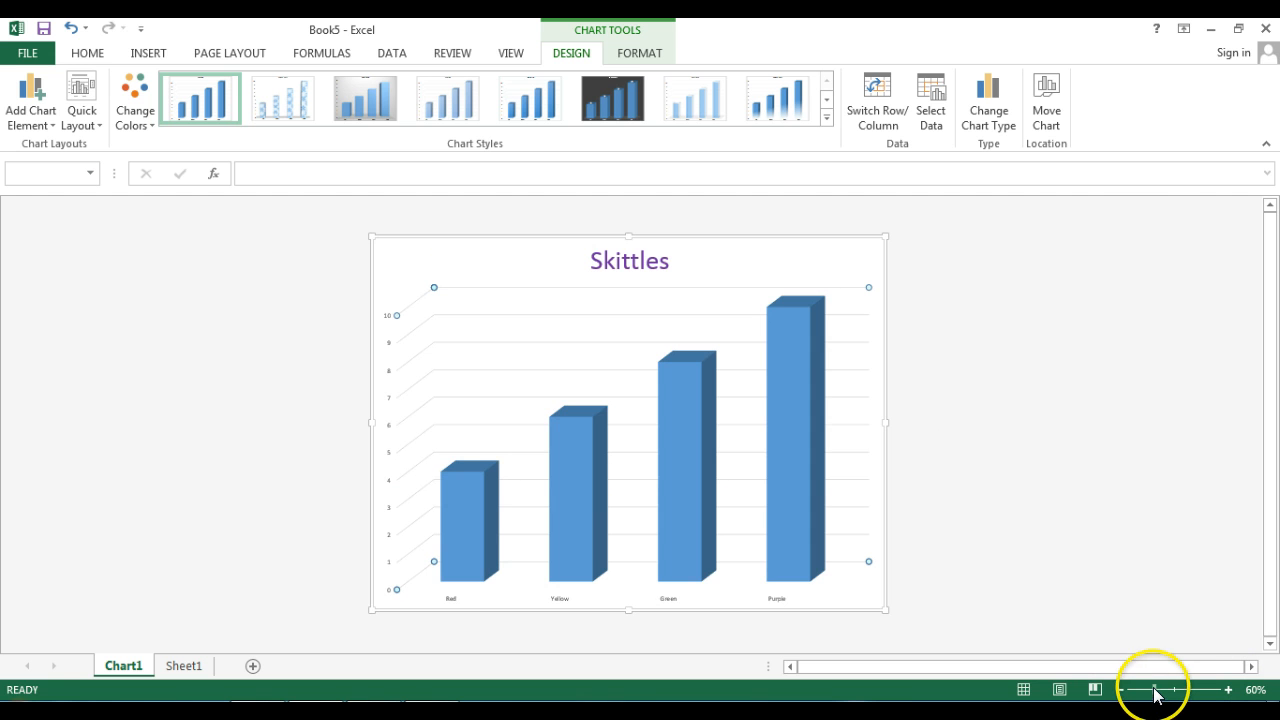
pyautogui.moveTo(1155, 692); pyautogui.dragTo(1161, 691)
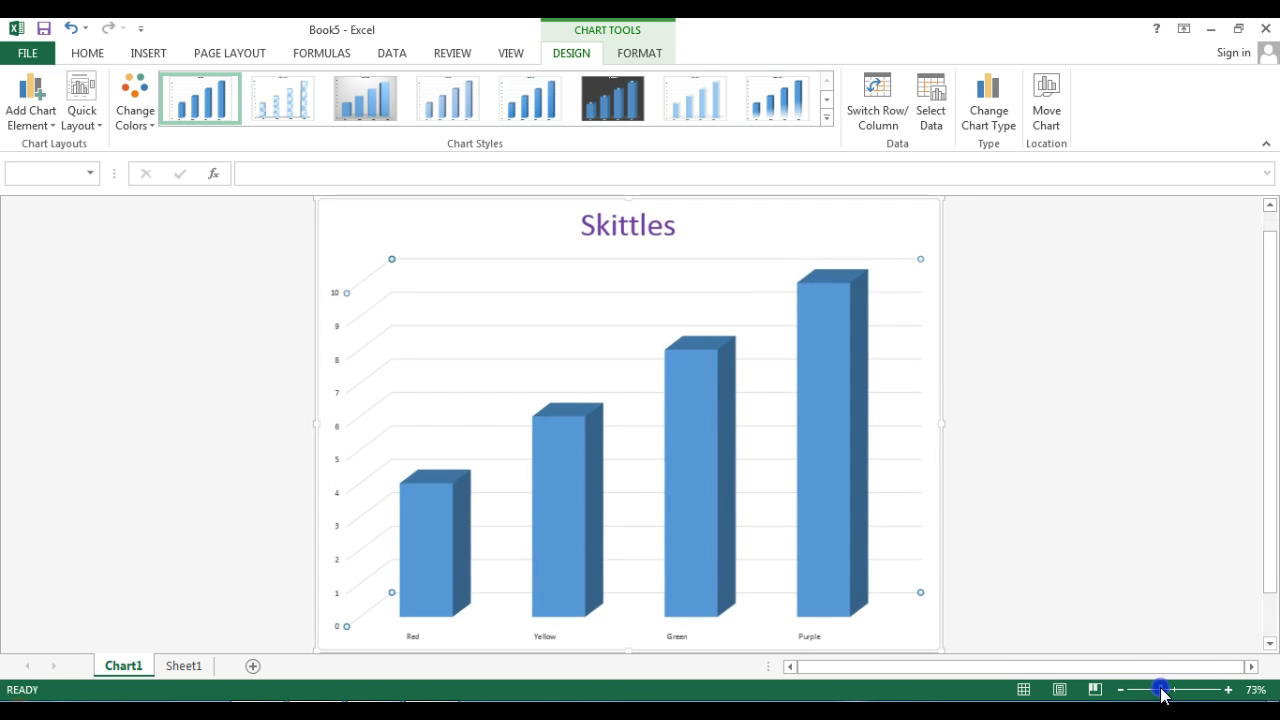
pyautogui.click(811, 355)
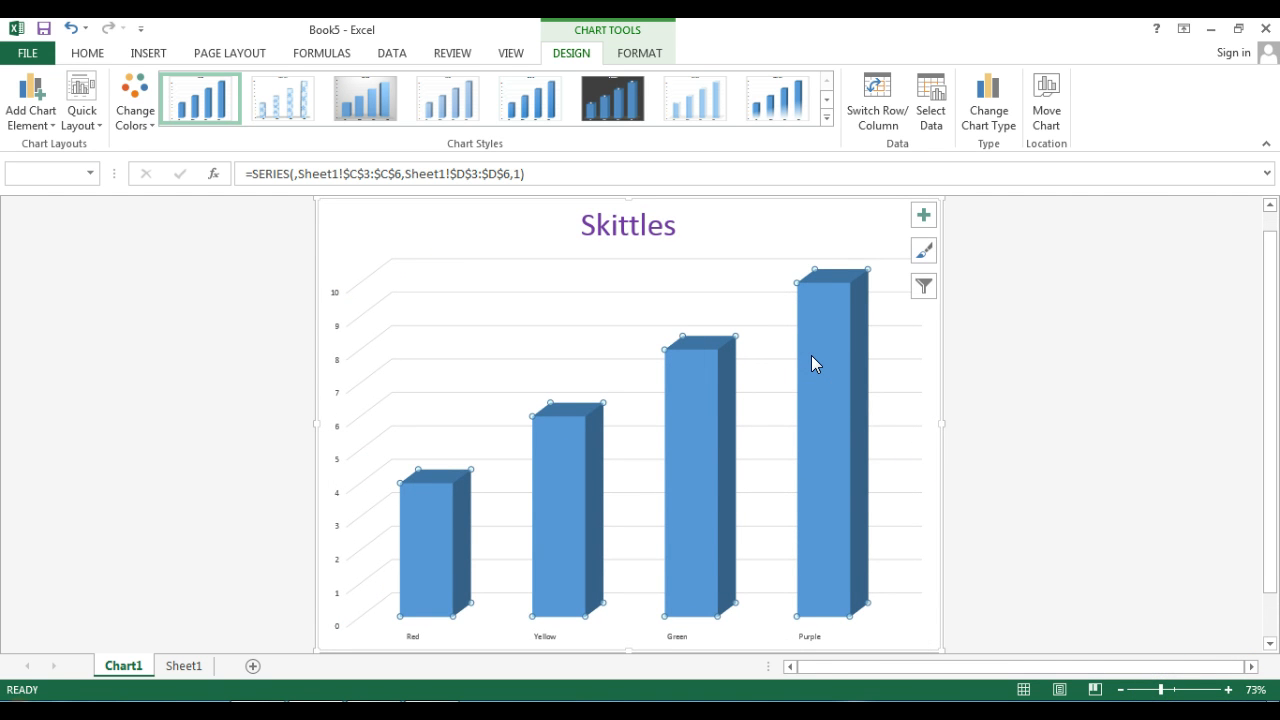
pyautogui.click(677, 416)
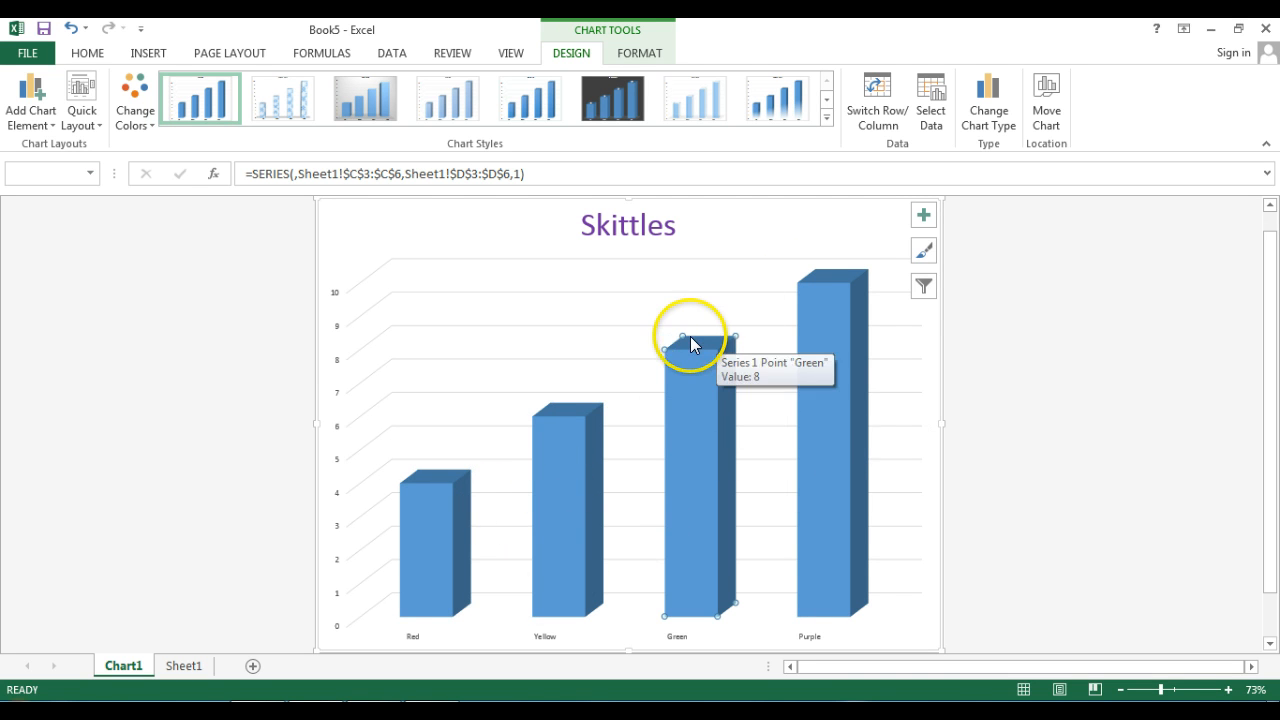
pyautogui.moveTo(668, 344); pyautogui.dragTo(840, 414)
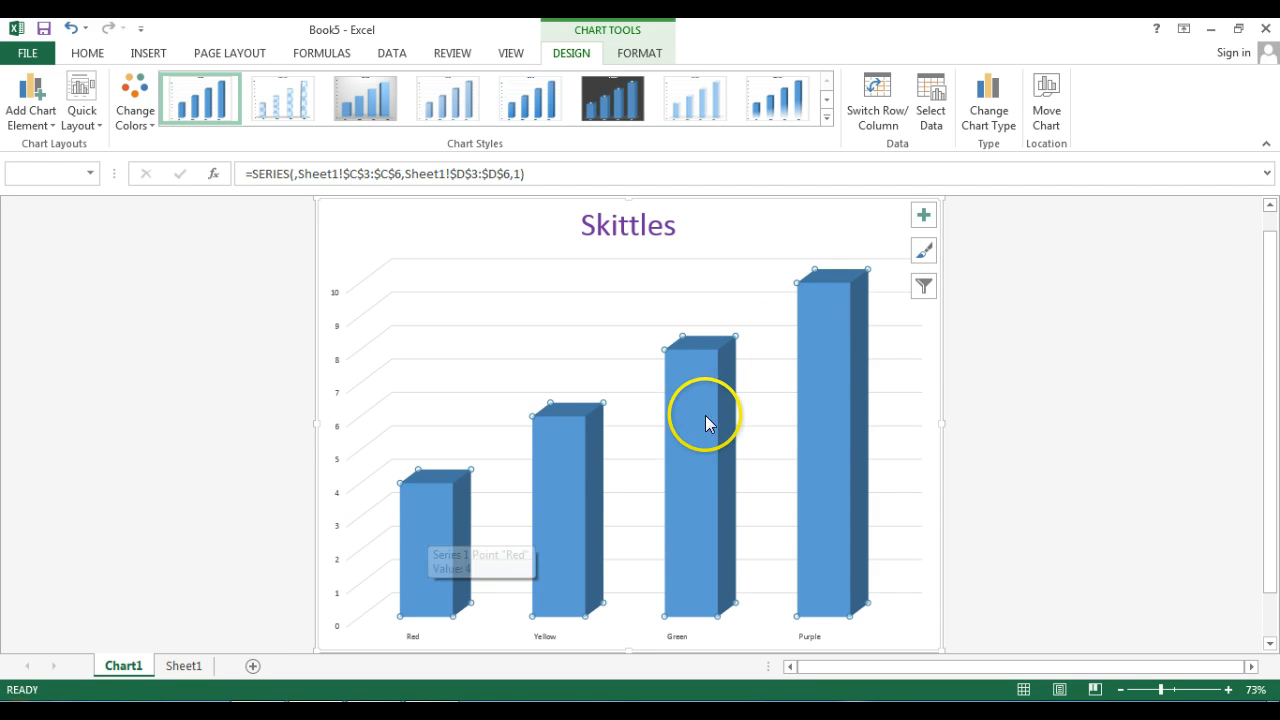
pyautogui.moveTo(866, 352)
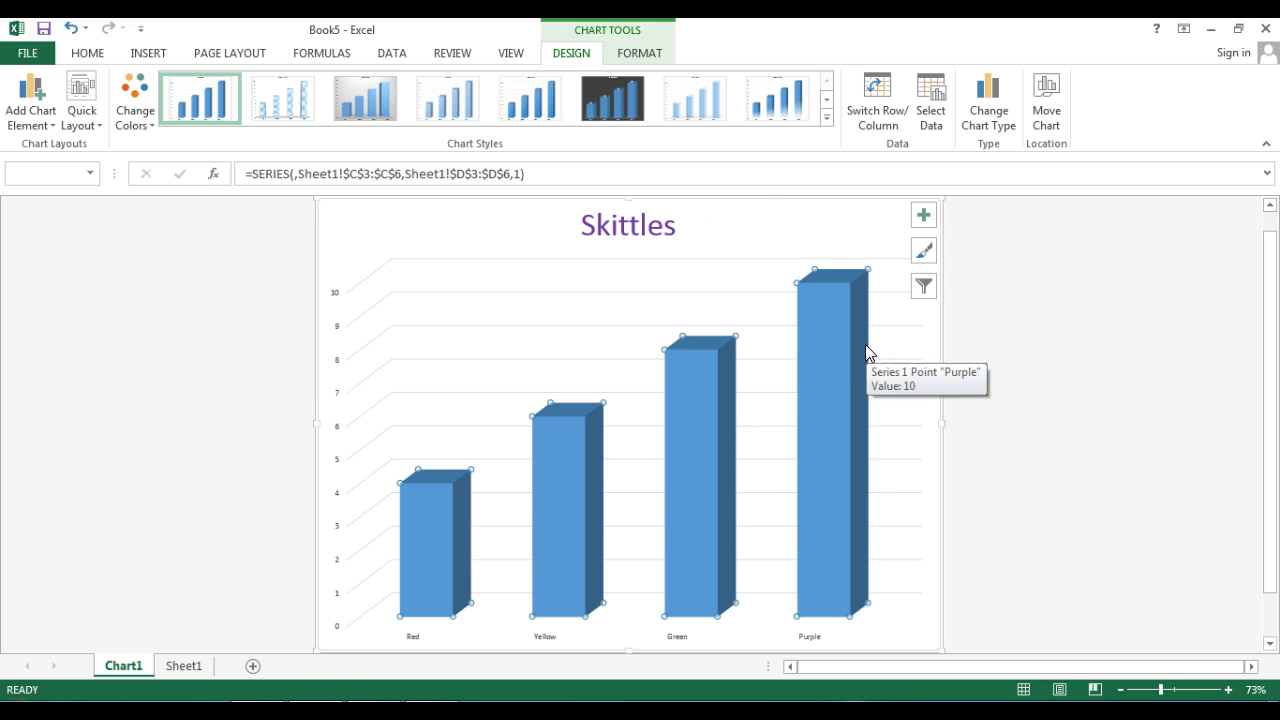
pyautogui.click(640, 54)
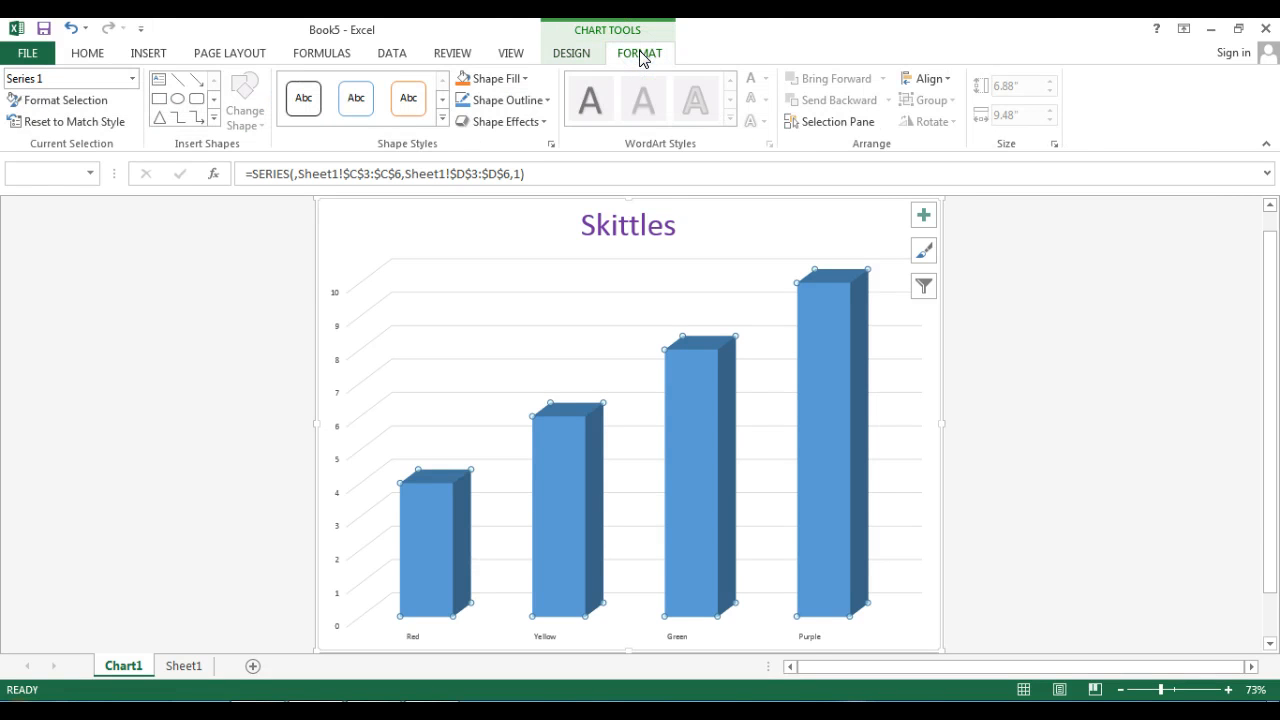
pyautogui.click(525, 79)
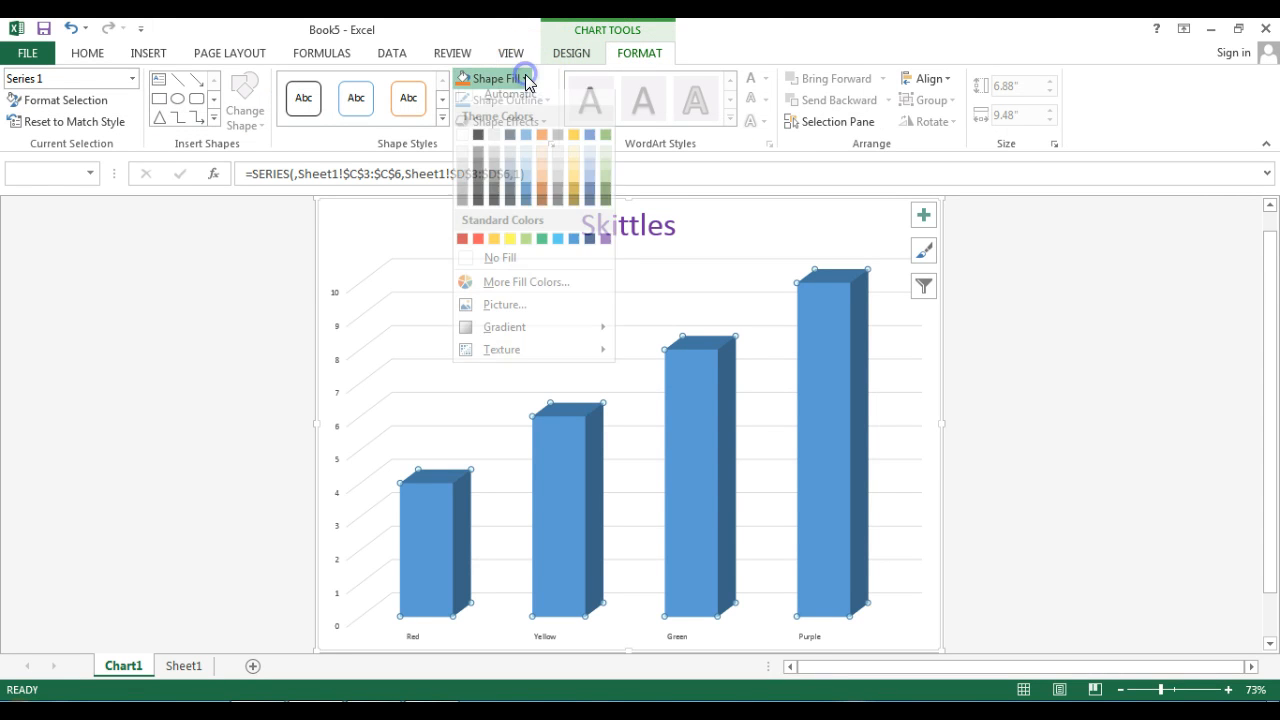
pyautogui.click(512, 248)
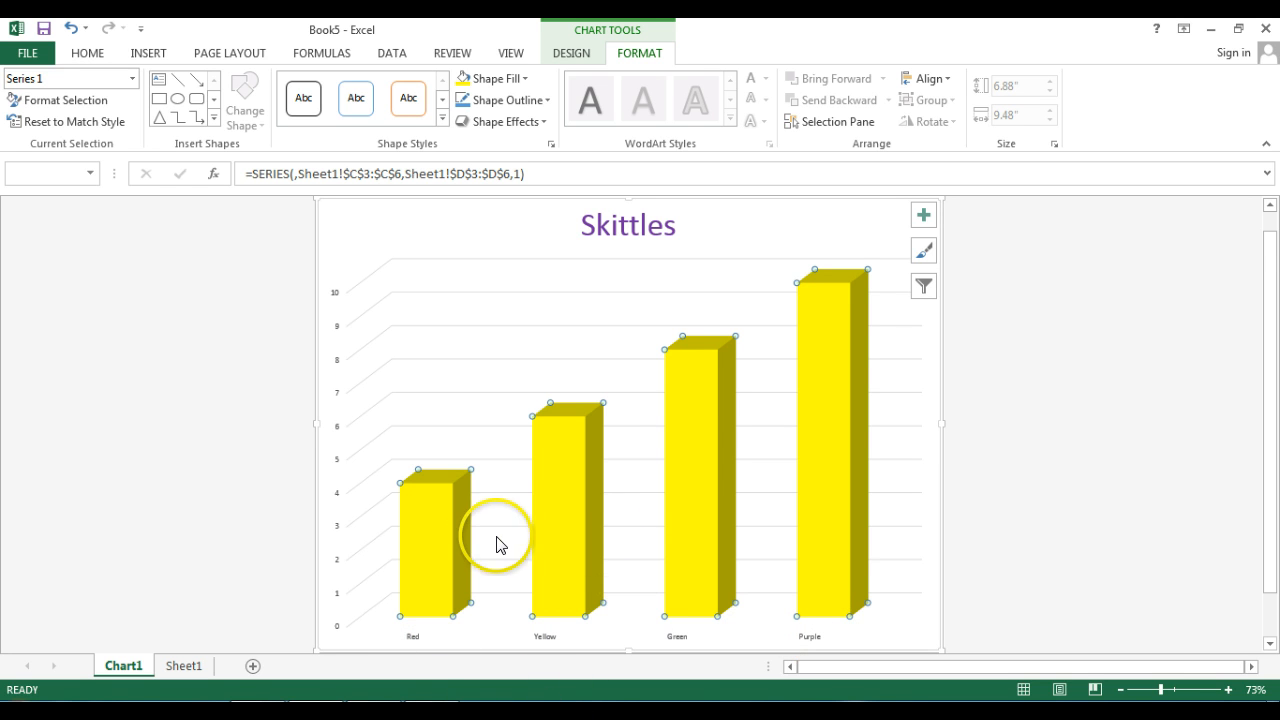
# - Fill only the column of the Red category with the standard red
pyautogui.click(433, 533)
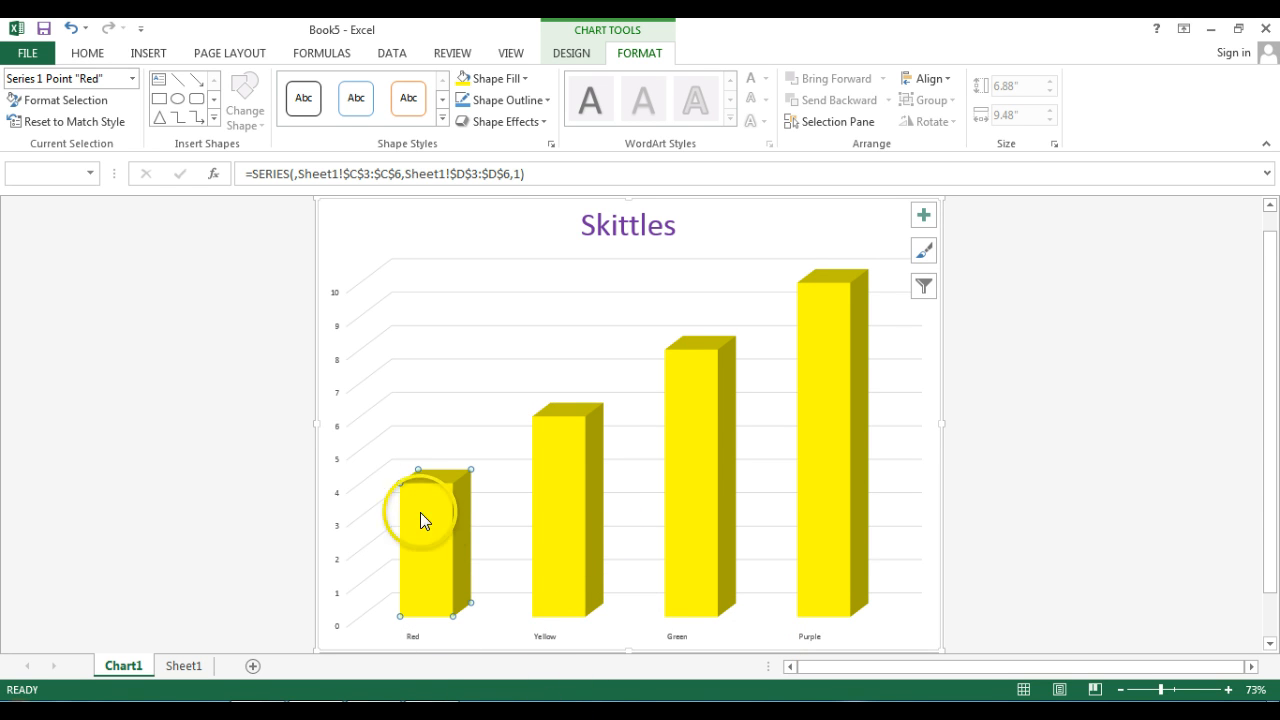
pyautogui.click(500, 79)
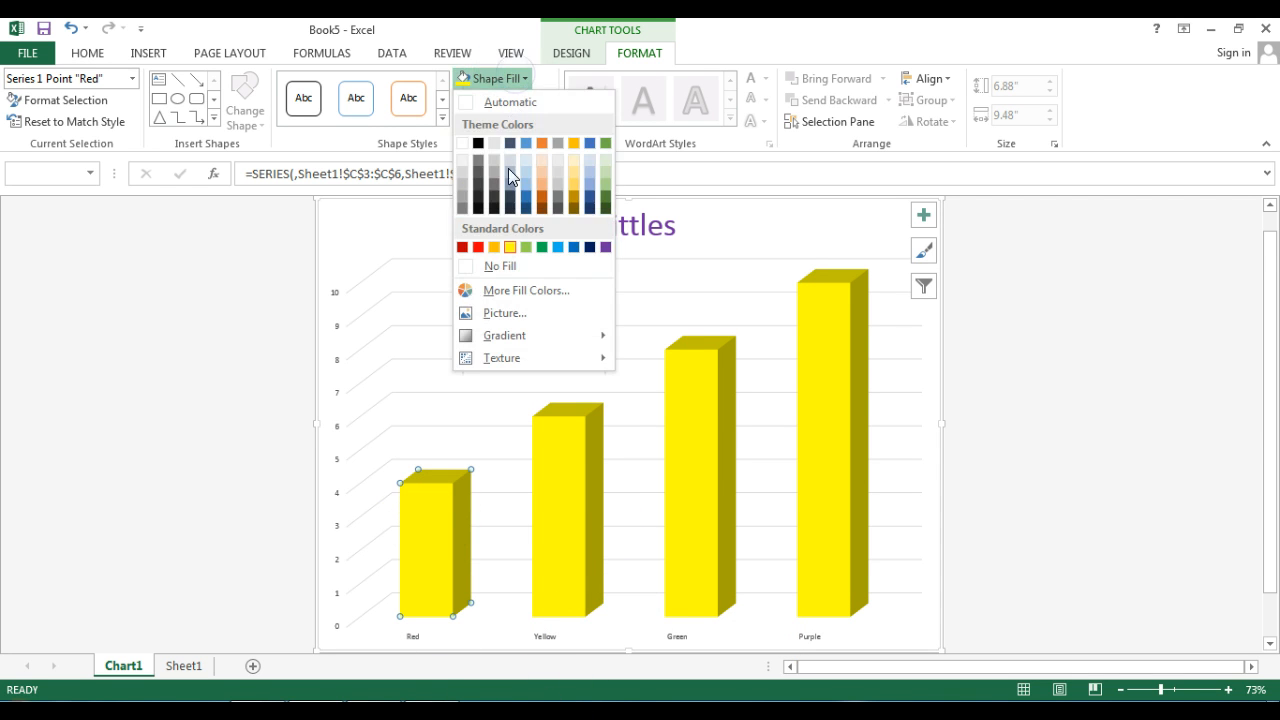
pyautogui.click(478, 247)
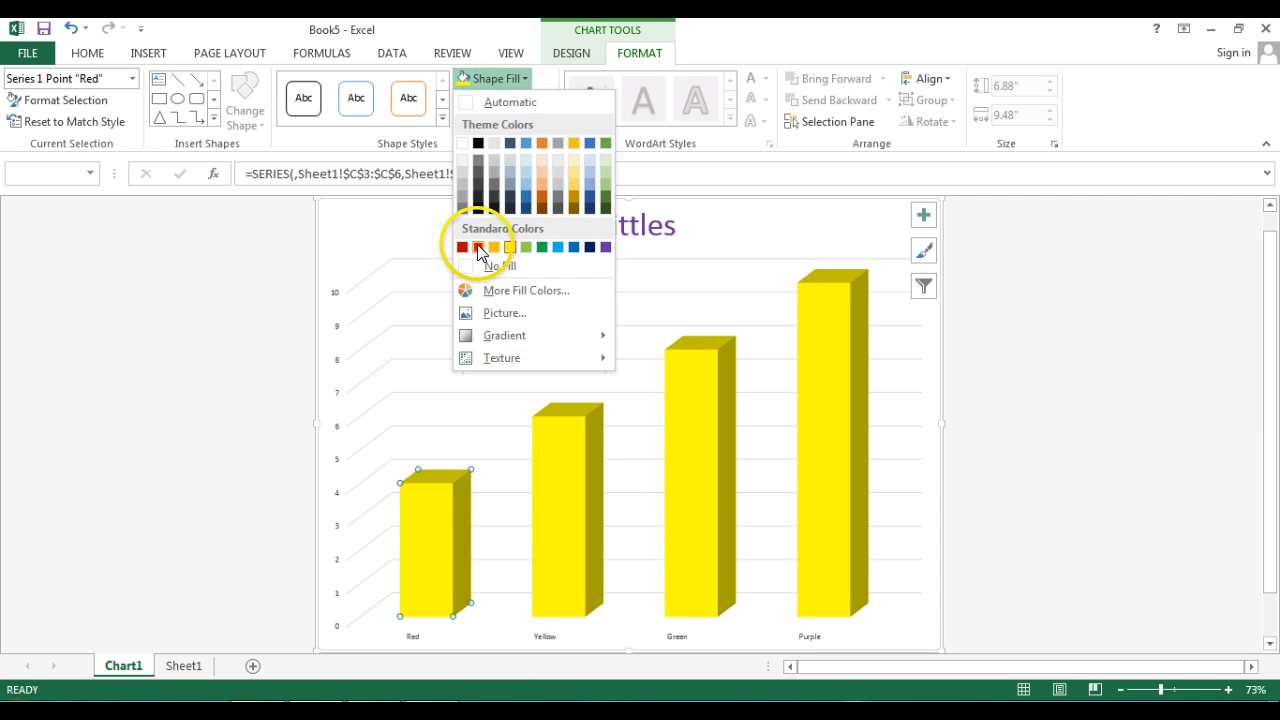
# - Fill only the column of the Green category with the standard green
pyautogui.click(684, 380)
pyautogui.click(515, 79)
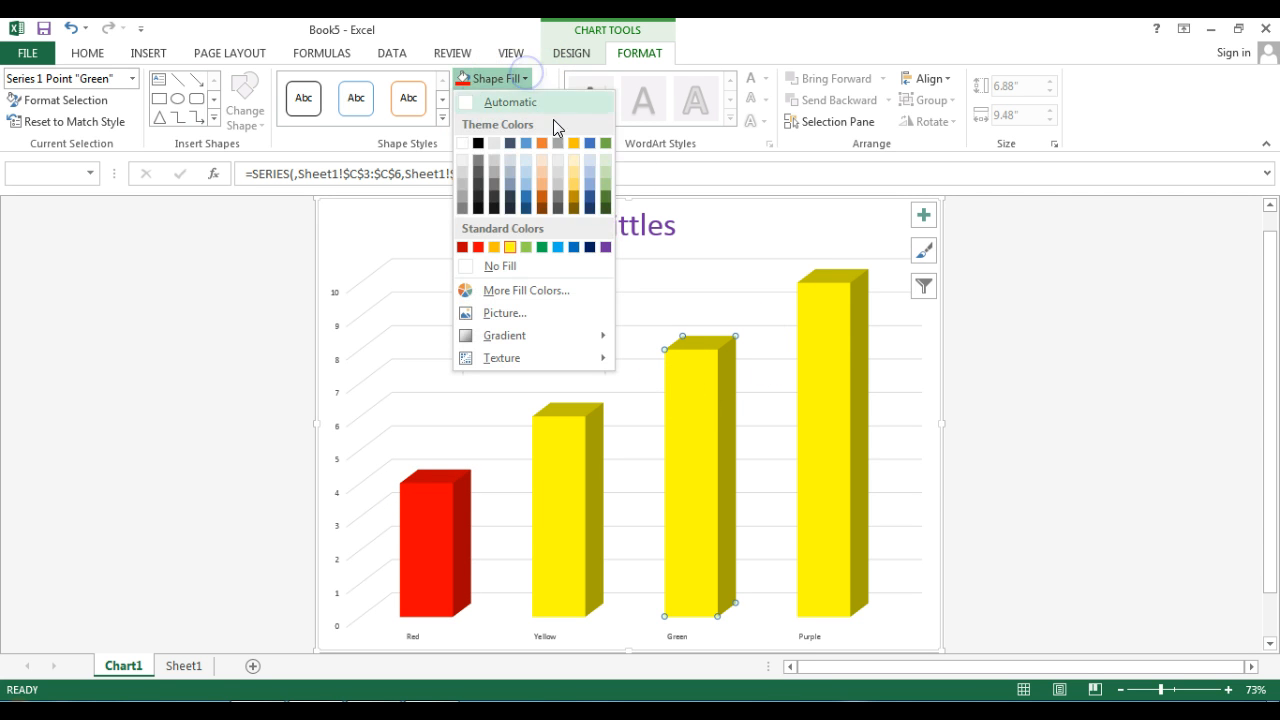
pyautogui.click(542, 247)
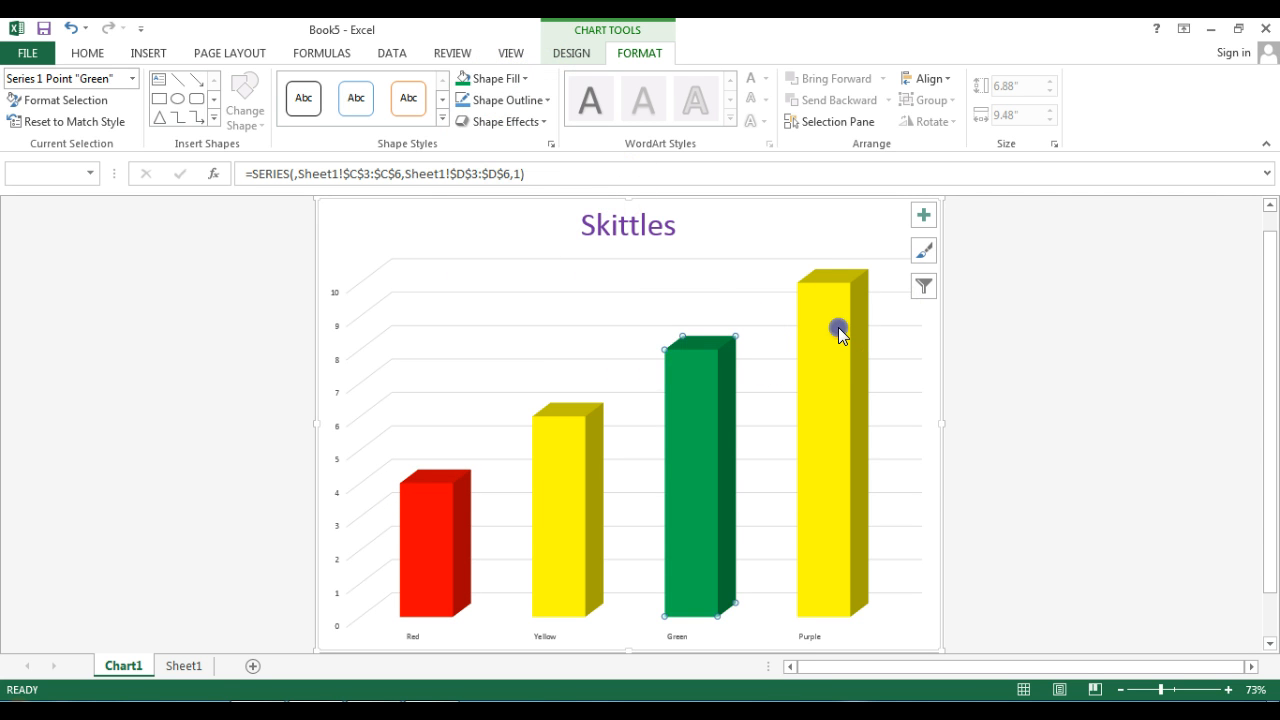
# - Fill only the column of the Purple category with the standard purple
pyautogui.click(838, 330)
pyautogui.click(514, 78)
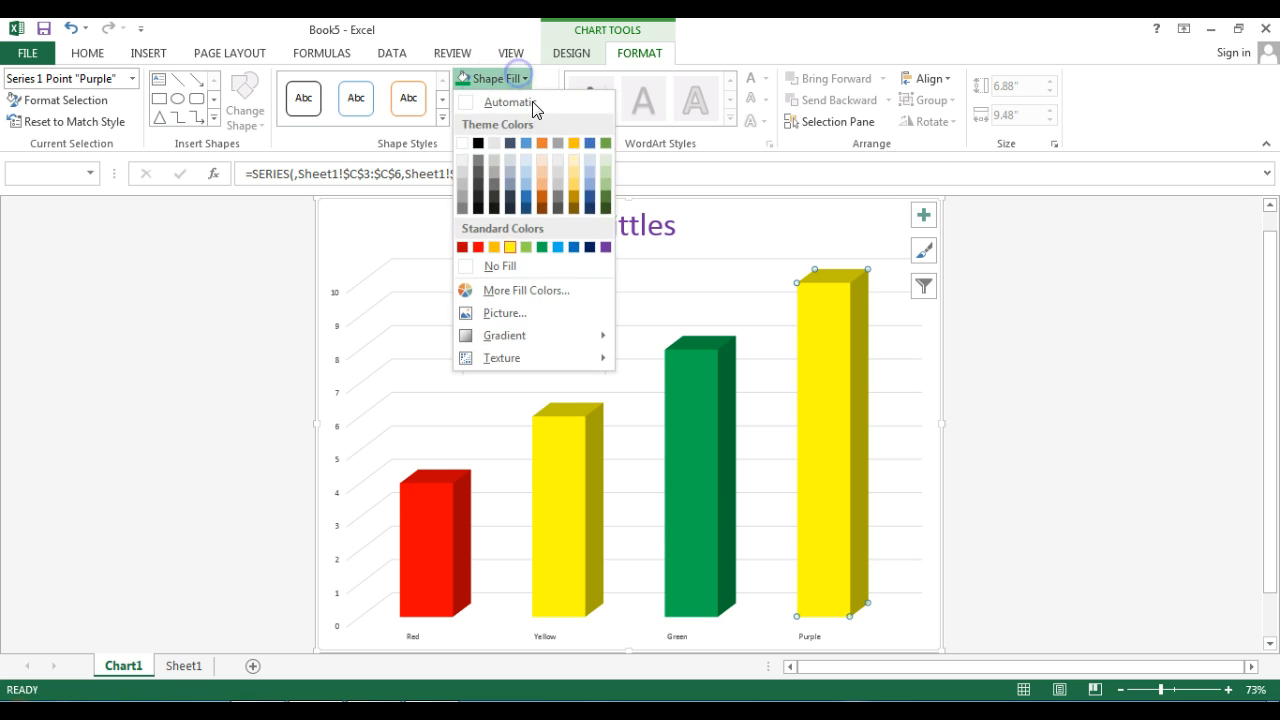
pyautogui.click(605, 247)
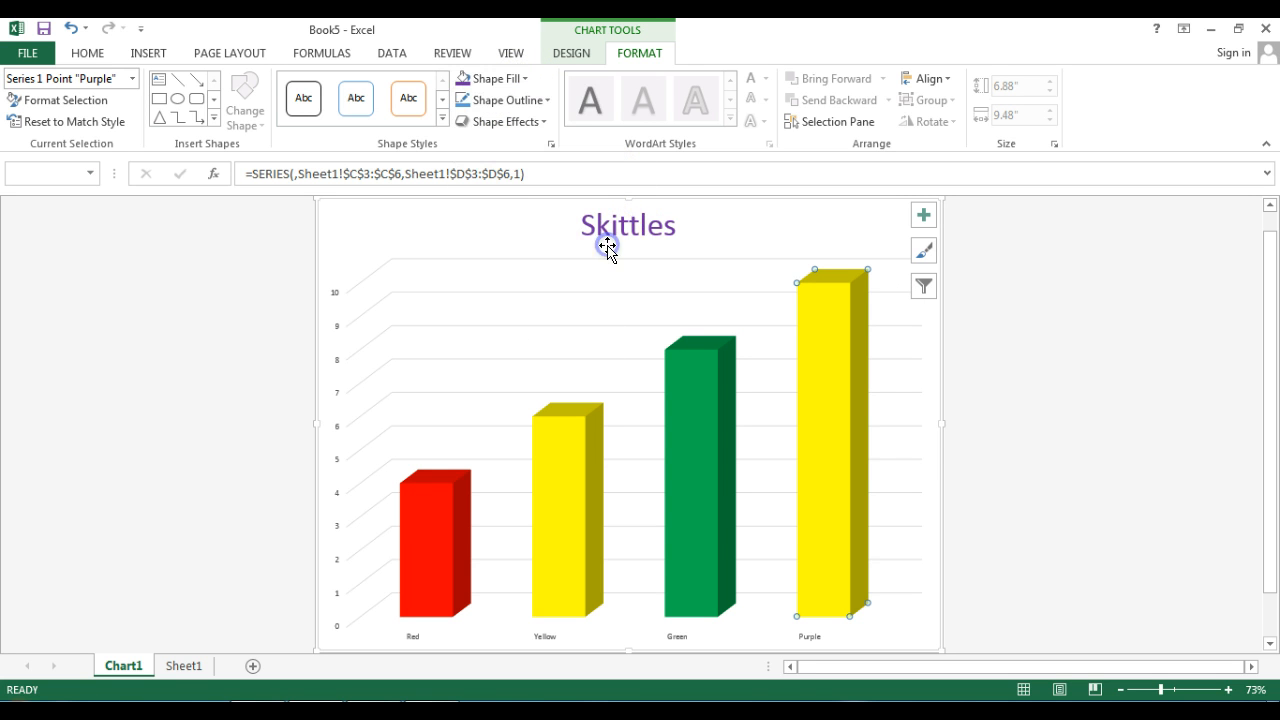
# - Fill the whole chart area background with a light orange theme colour
pyautogui.click(767, 228)
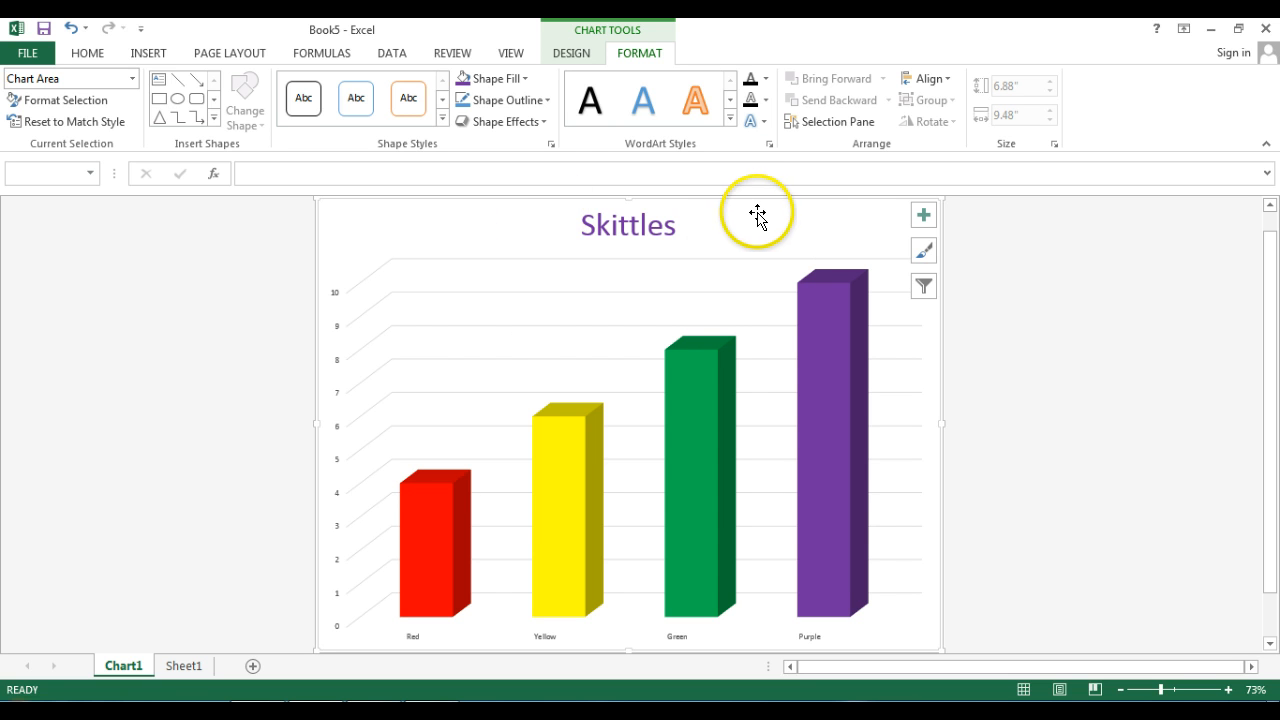
pyautogui.click(522, 78)
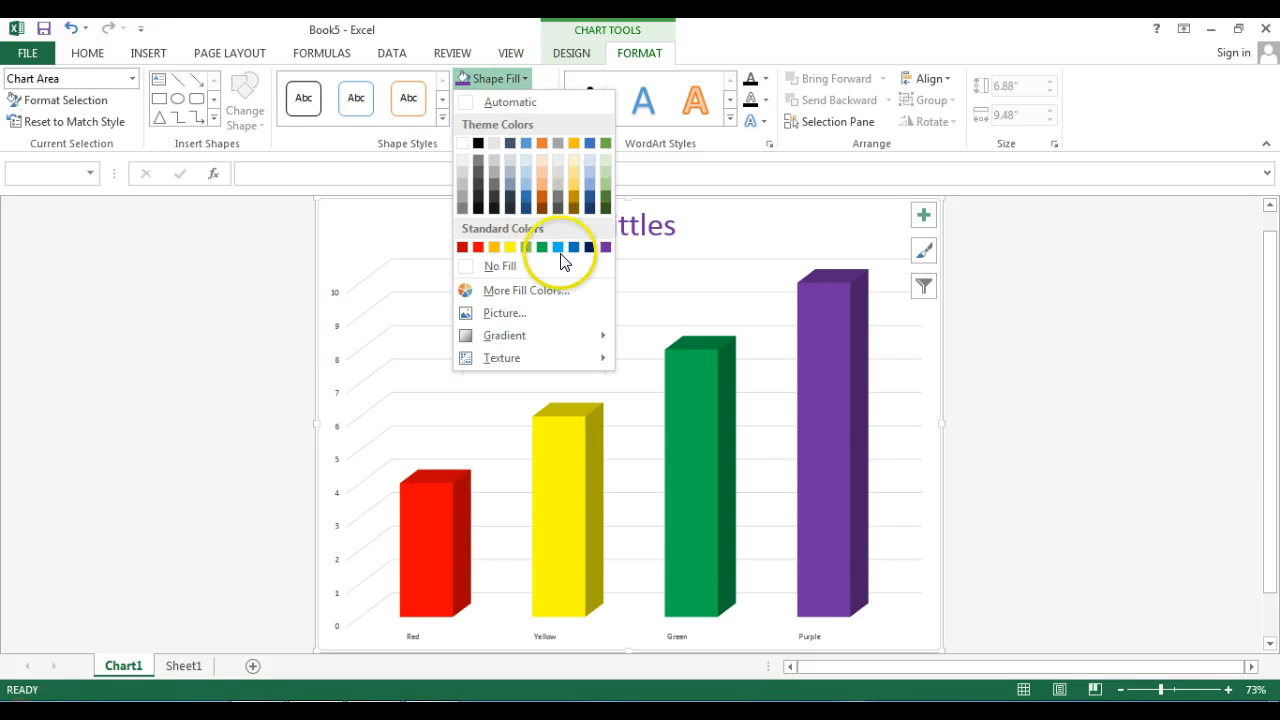
pyautogui.moveTo(577, 343)
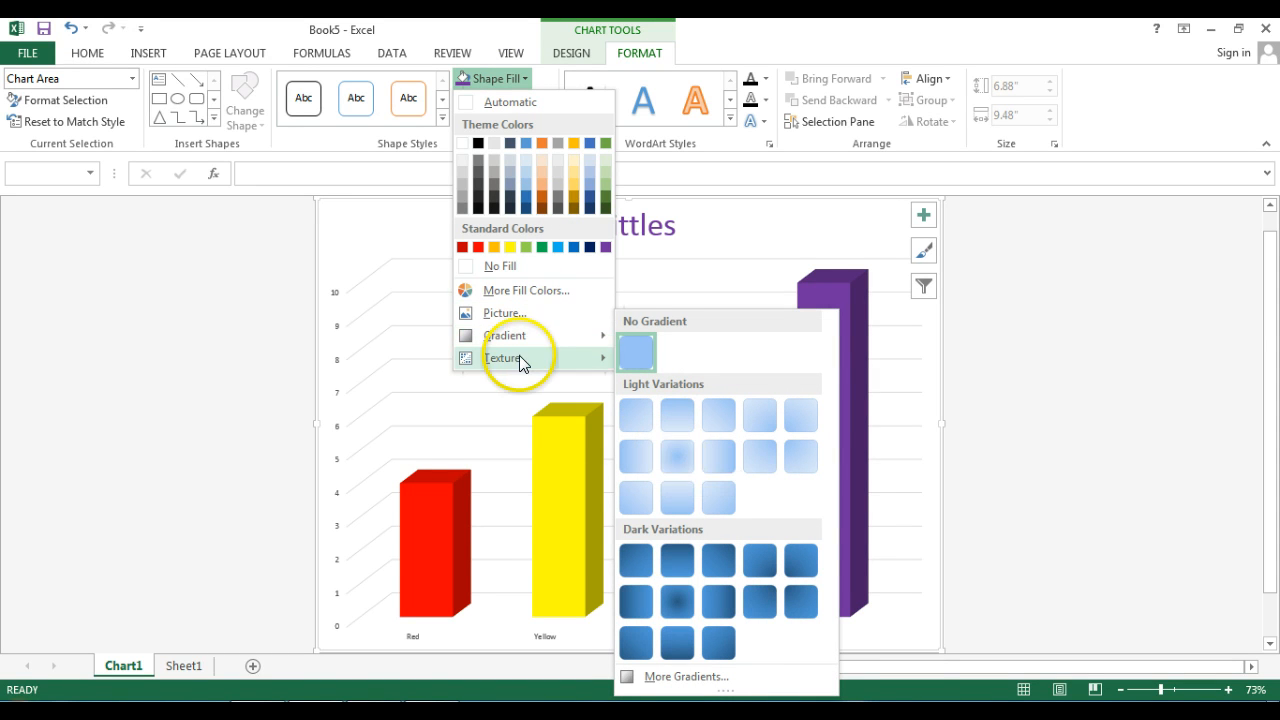
pyautogui.moveTo(520, 358)
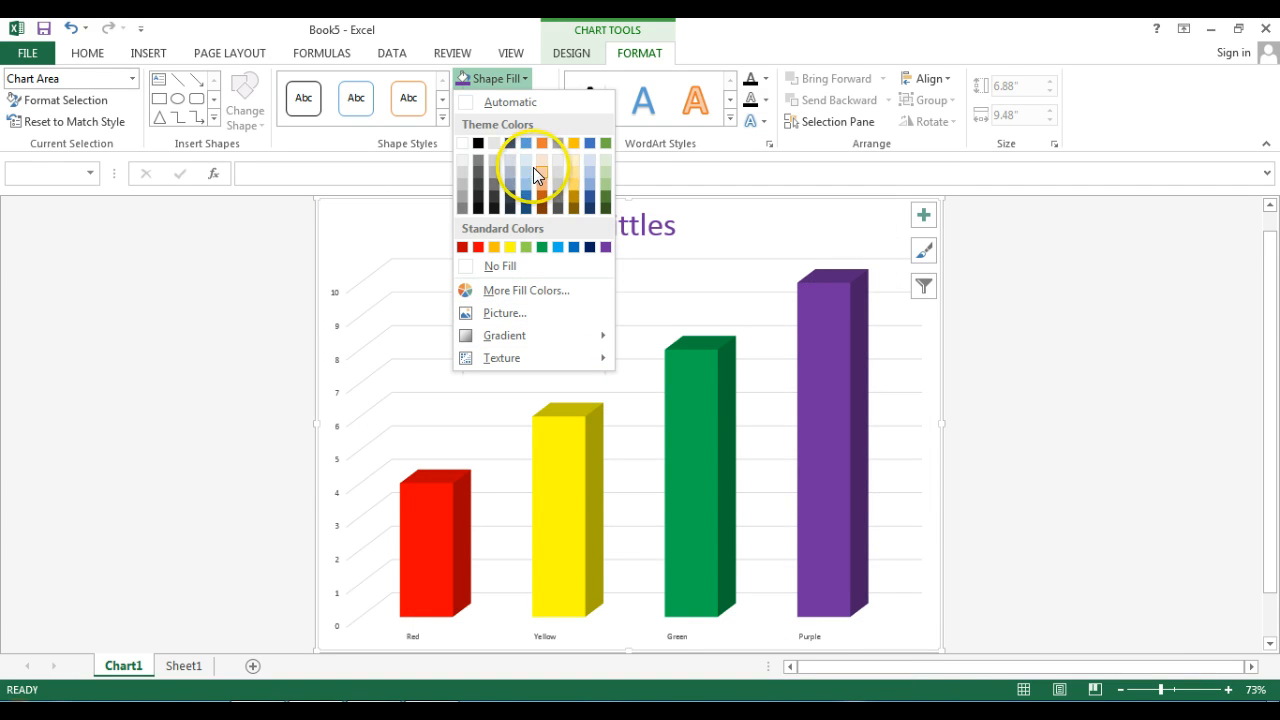
pyautogui.click(541, 174)
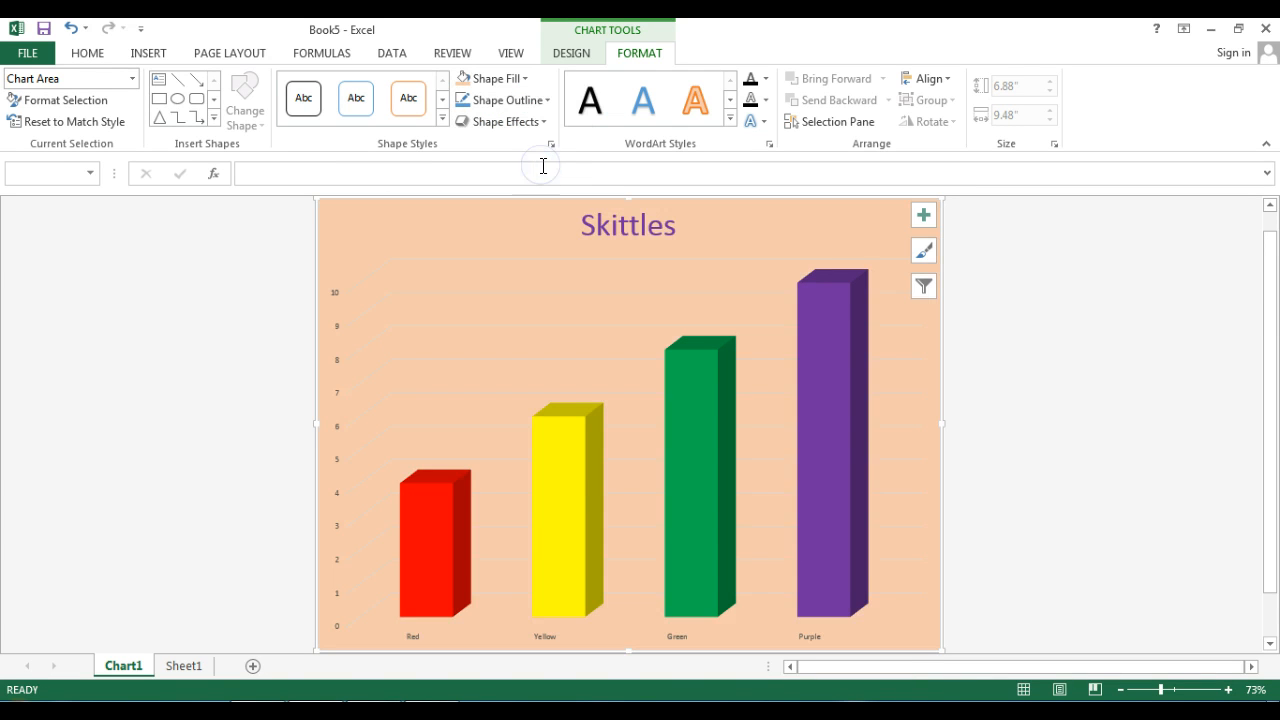
# - Fill the plot area behind the columns with the standard light blue
pyautogui.click(426, 256)
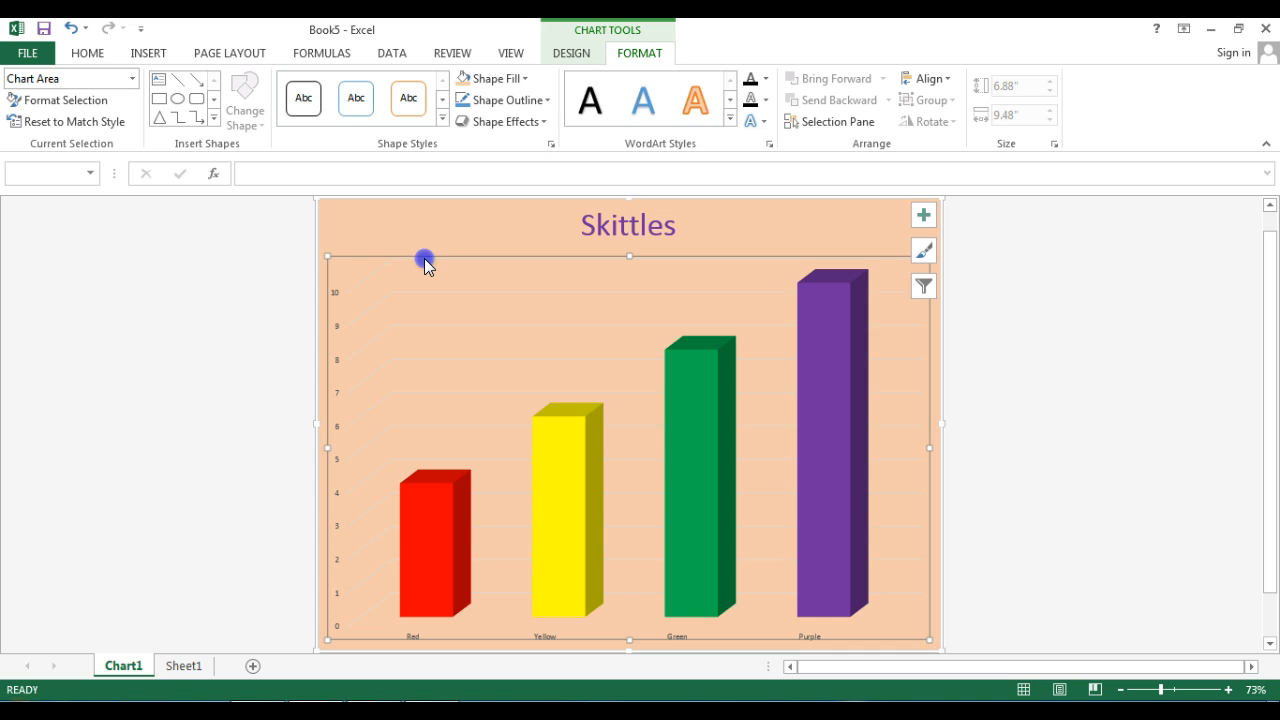
pyautogui.click(520, 78)
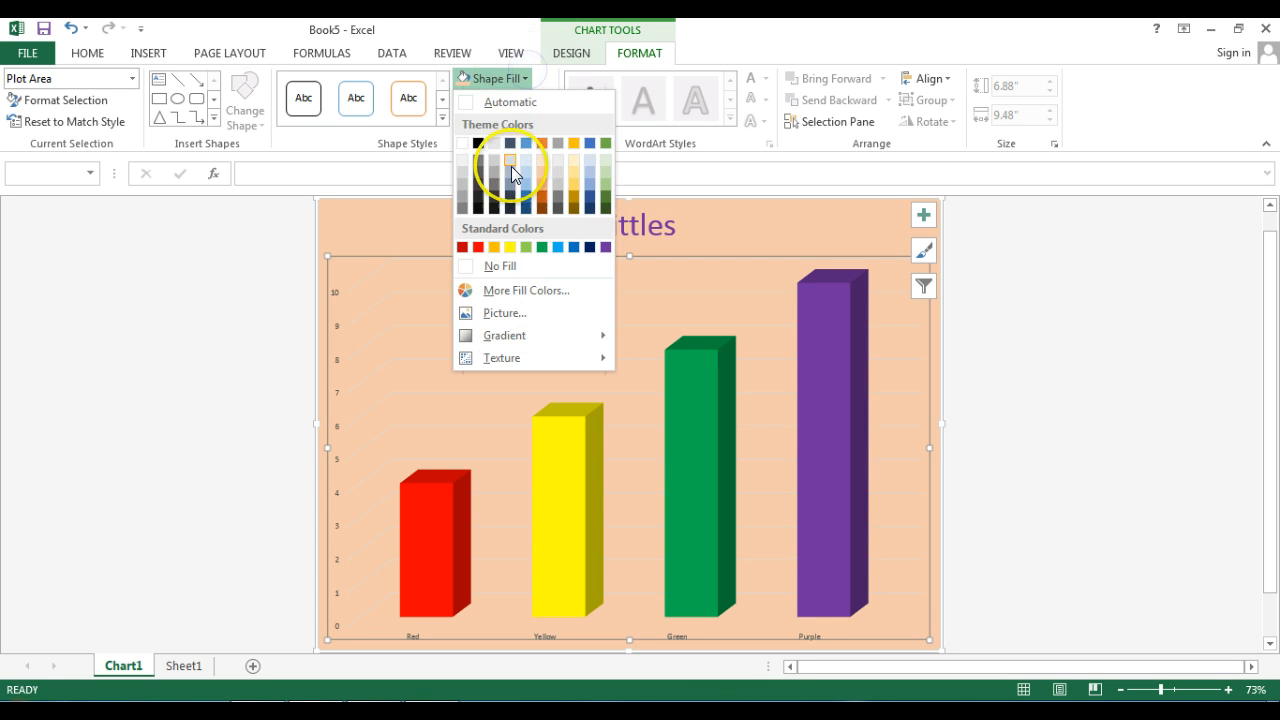
pyautogui.click(558, 250)
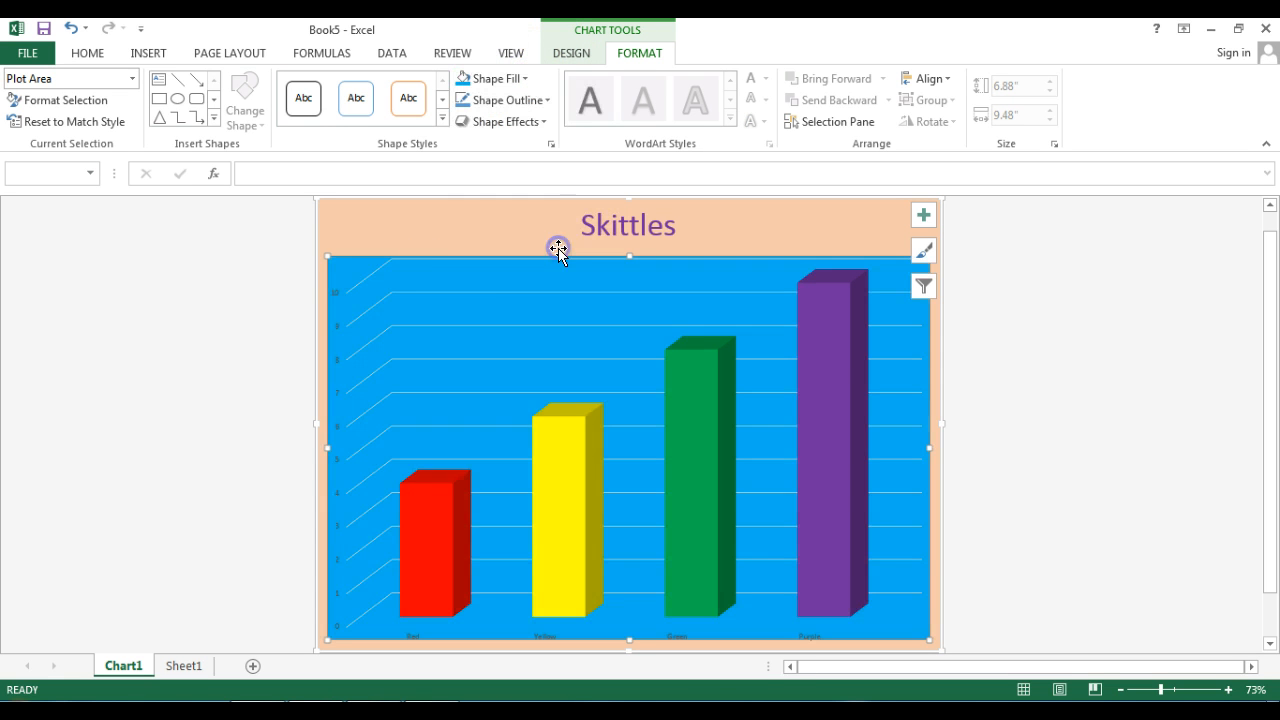
# - Recolour the major gridlines of the vertical axis with a darker theme colour
pyautogui.click(439, 292)
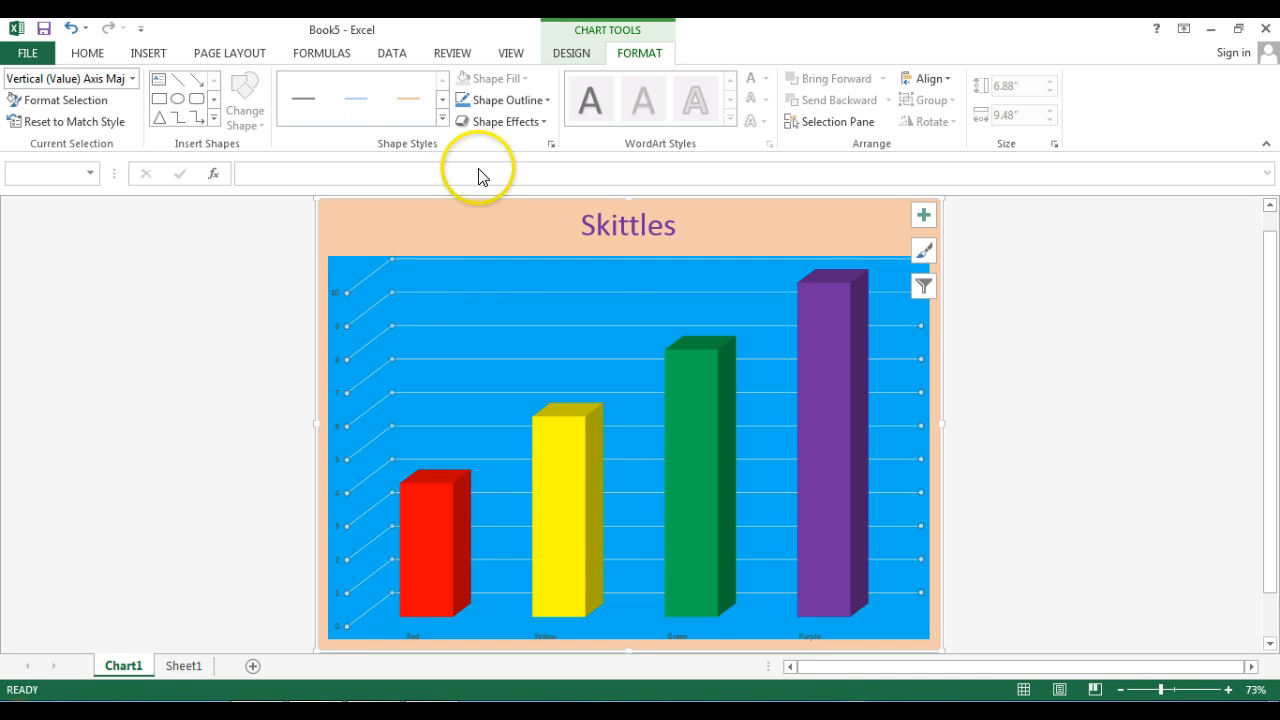
pyautogui.click(531, 100)
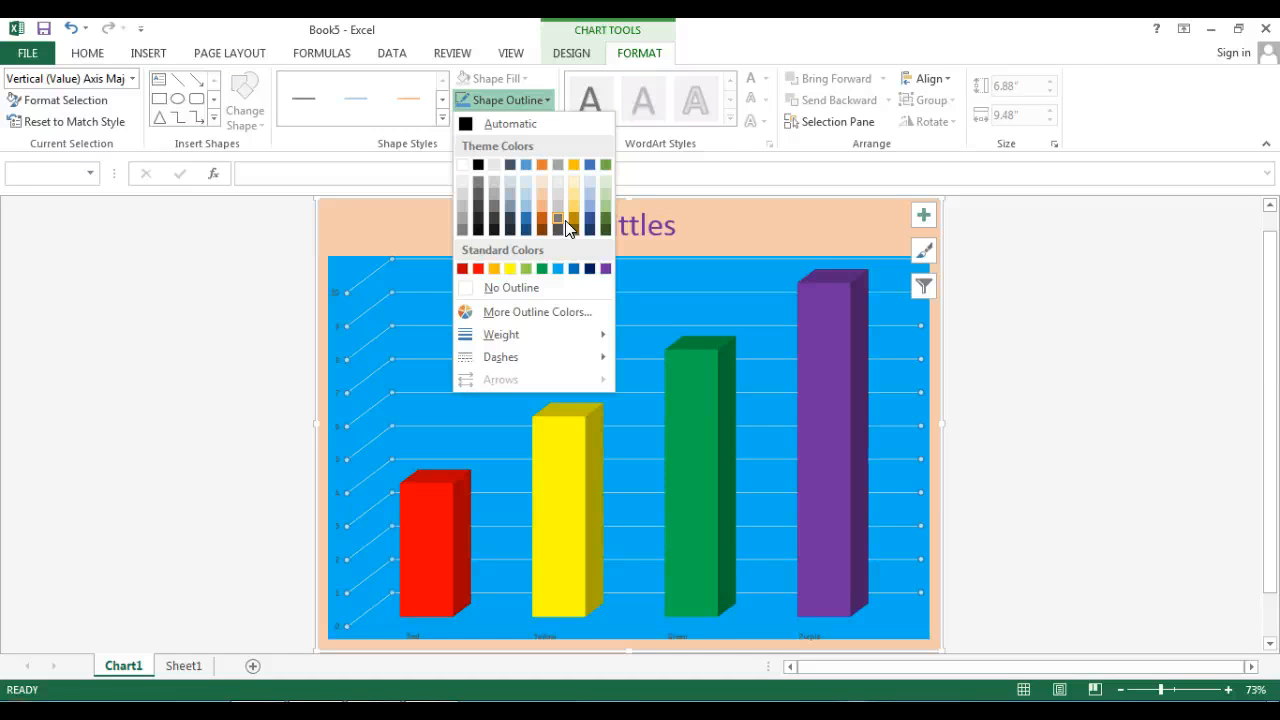
pyautogui.click(557, 164)
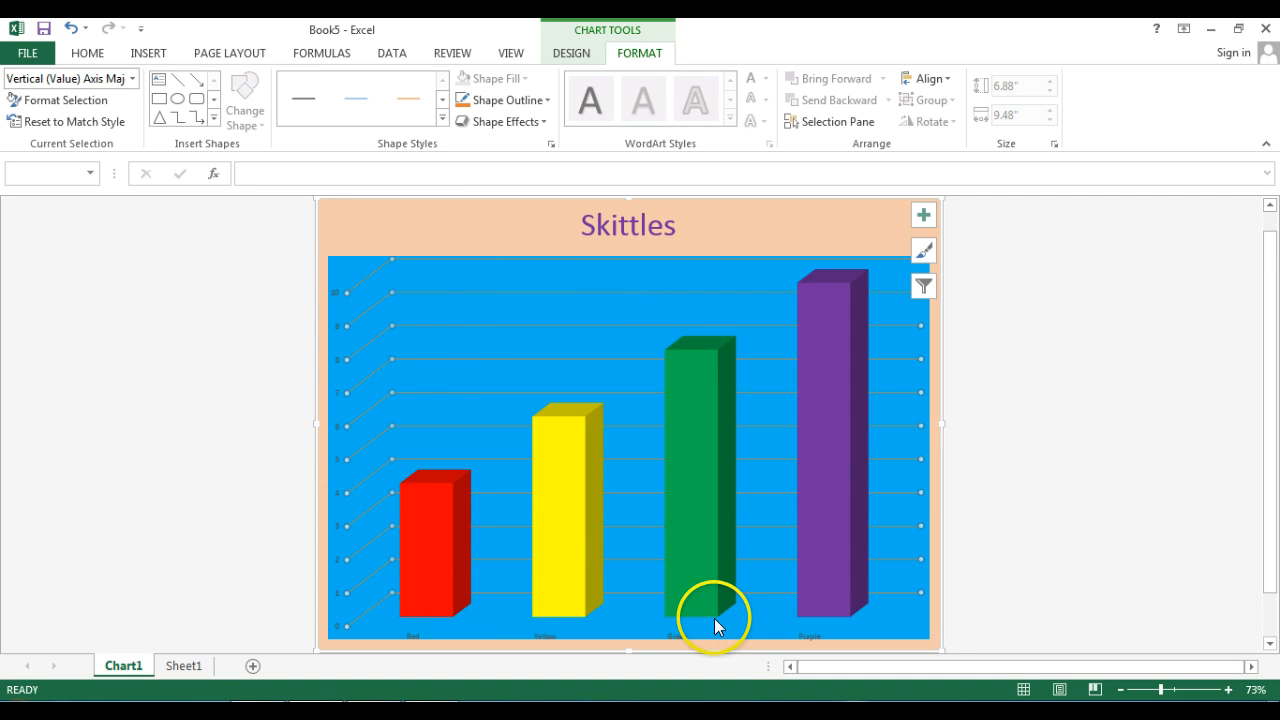
pyautogui.click(408, 637)
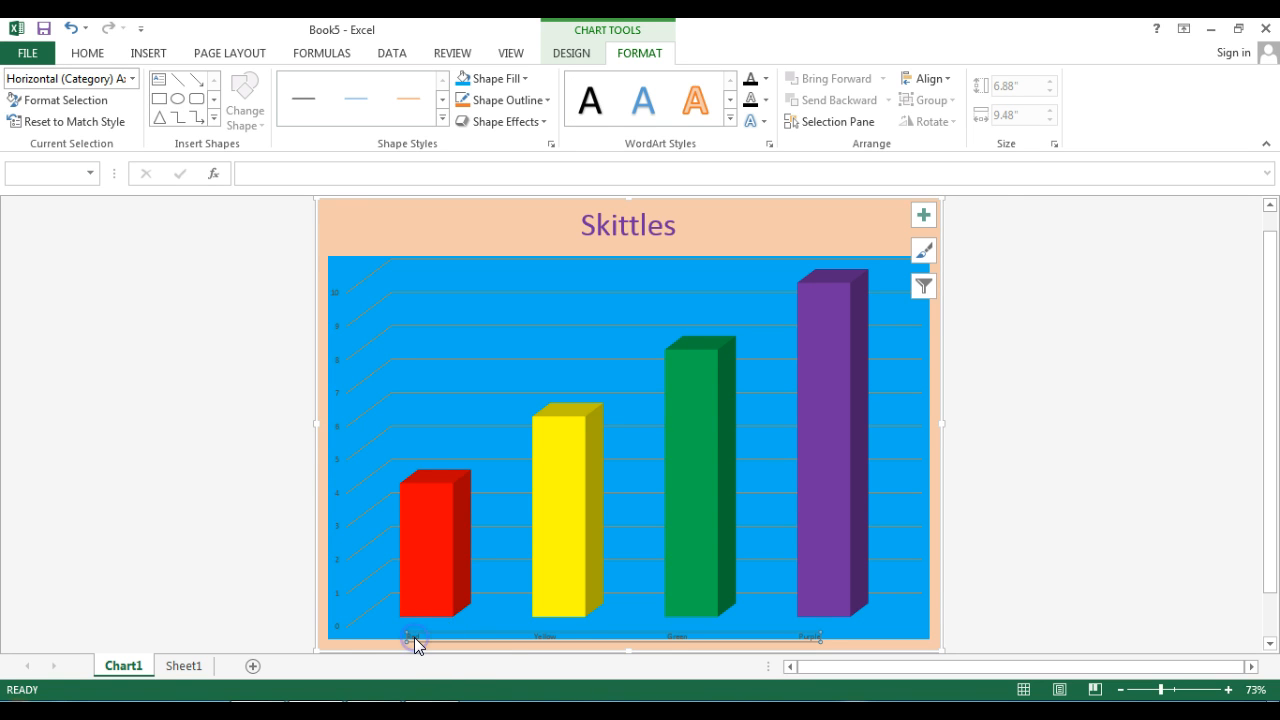
pyautogui.doubleClick(414, 637)
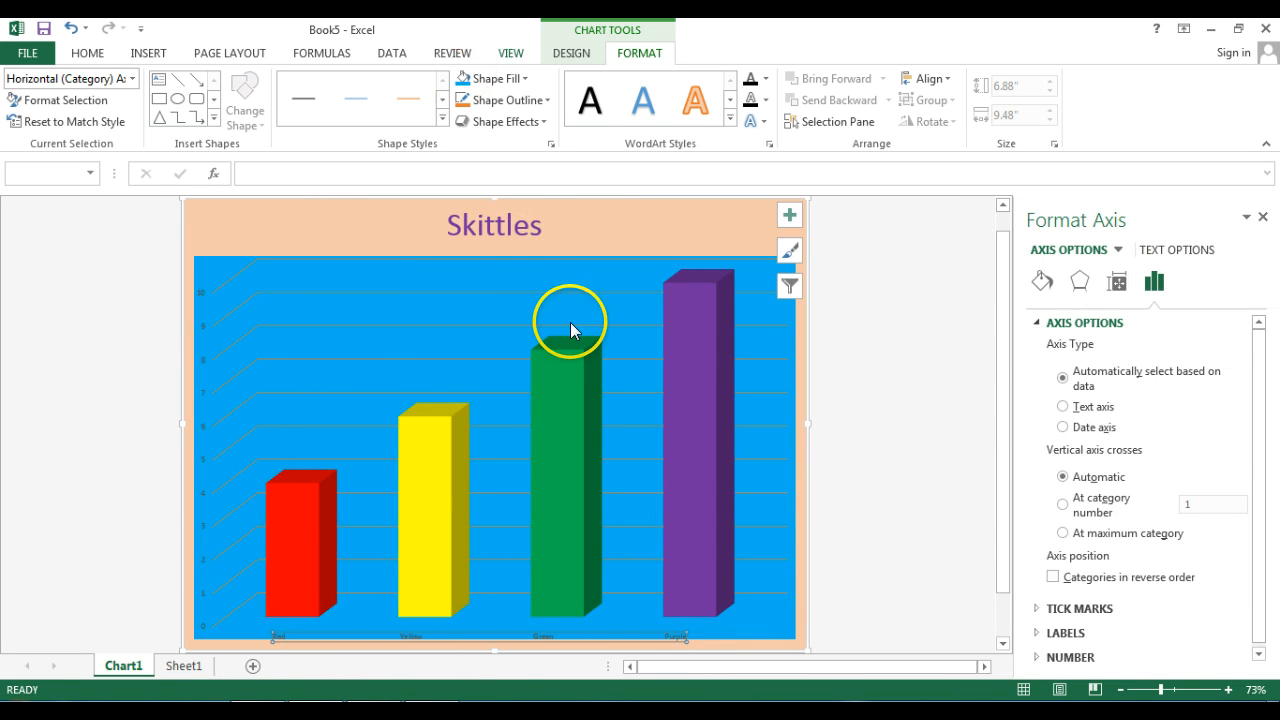
pyautogui.click(508, 648)
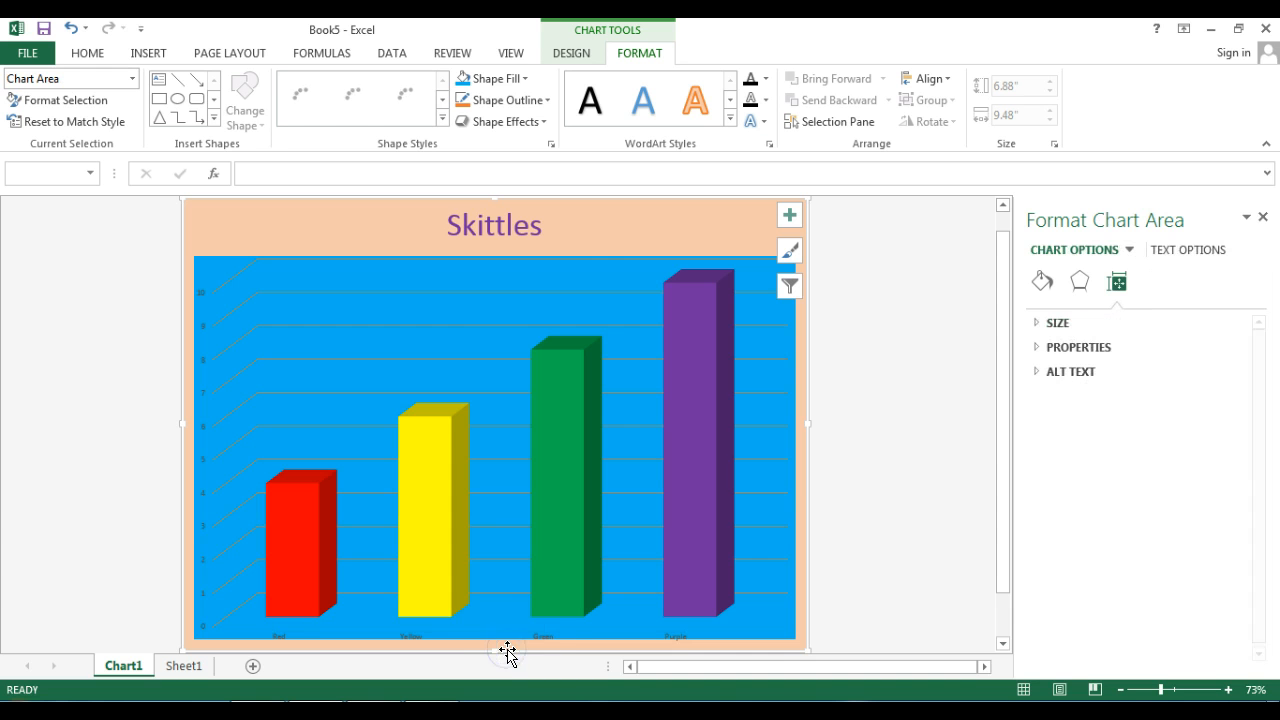
pyautogui.click(1263, 218)
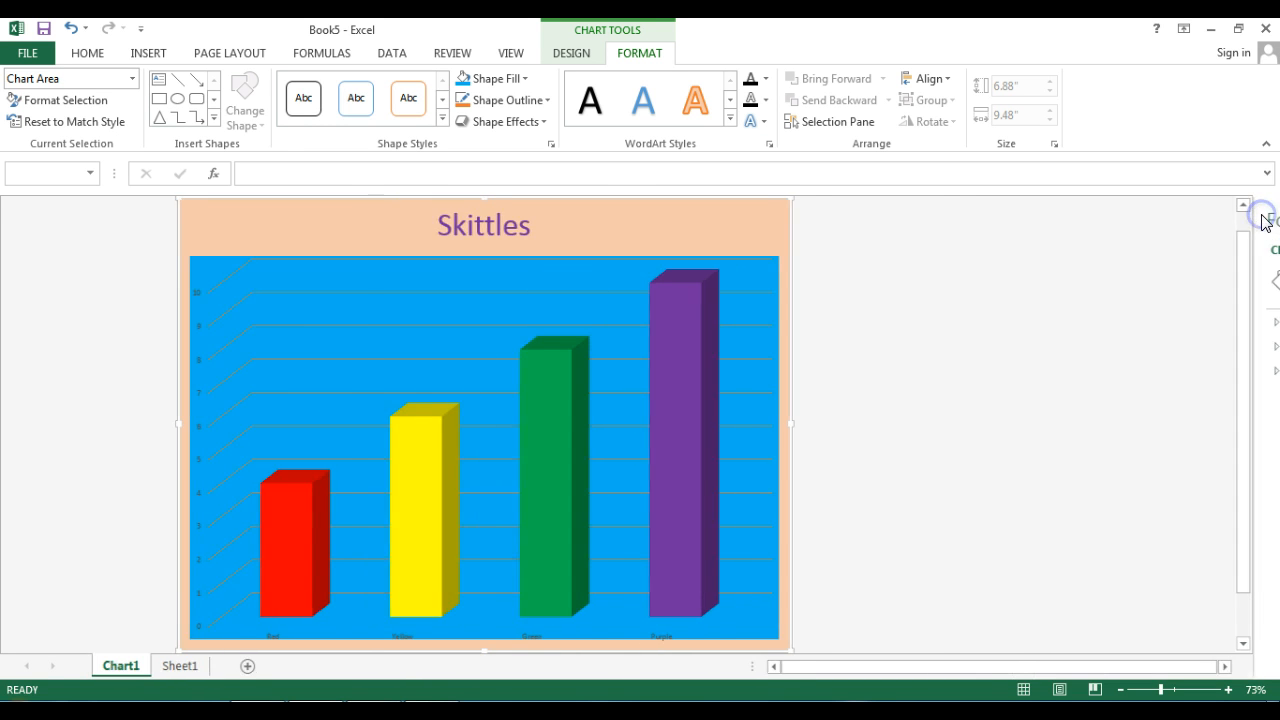
# - Enlarge the category labels on the horizontal axis to font size 32
pyautogui.click(421, 636)
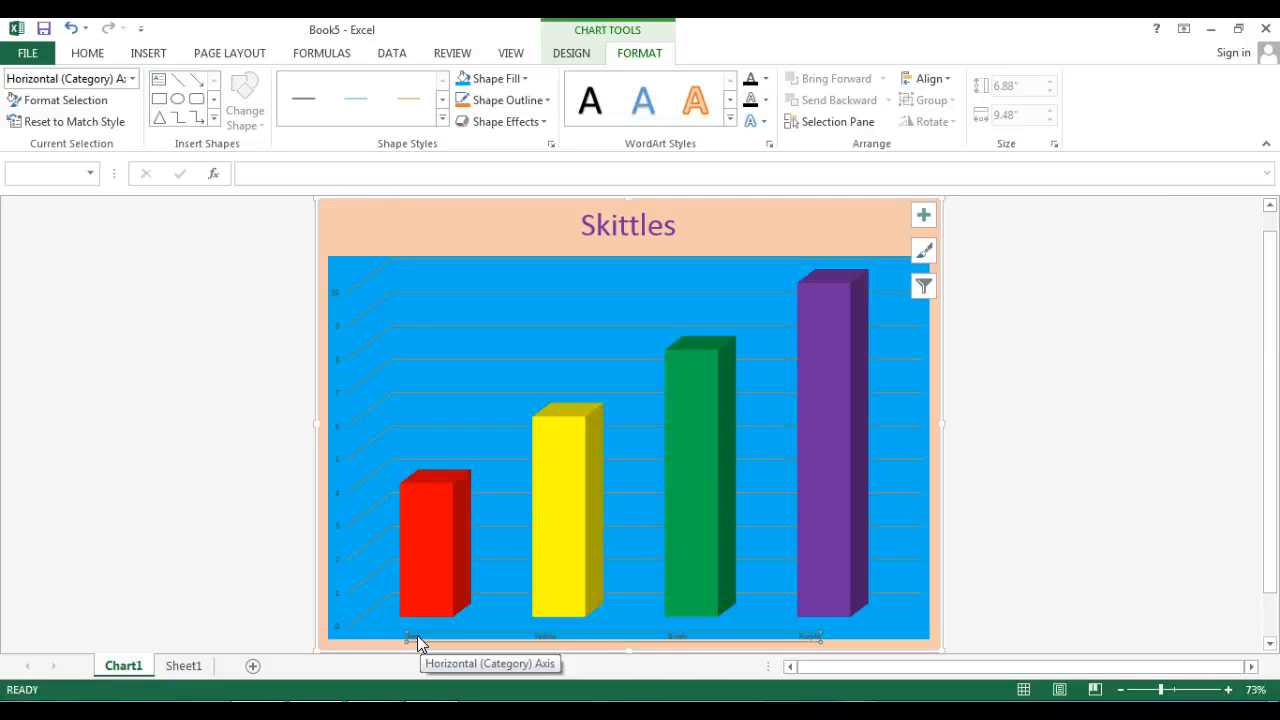
pyautogui.doubleClick(417, 637)
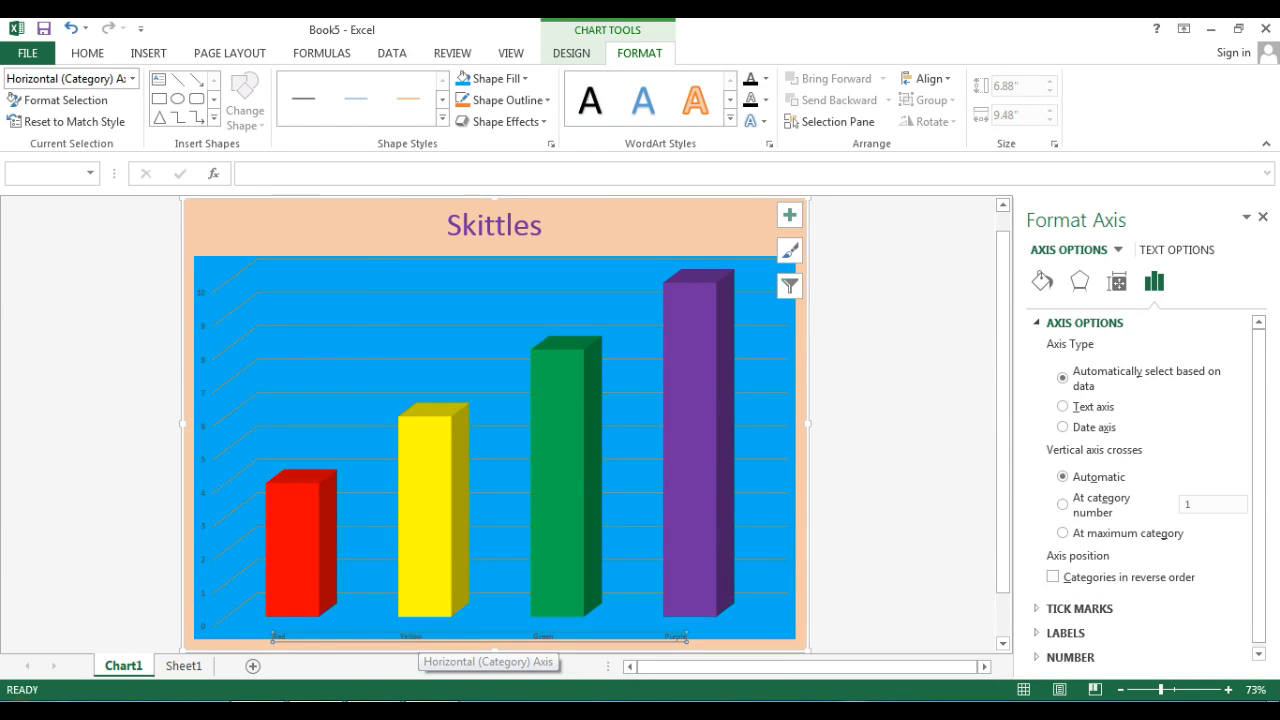
pyautogui.click(105, 664)
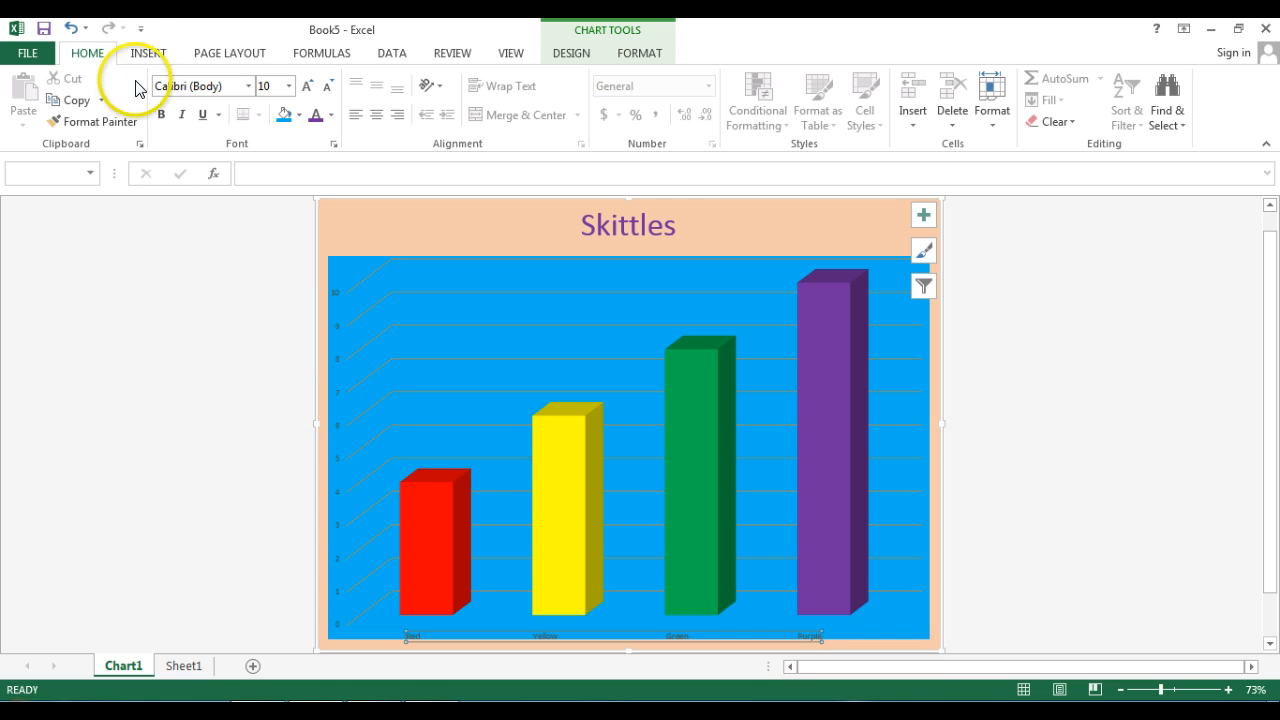
pyautogui.click(308, 86)
pyautogui.click(309, 87)
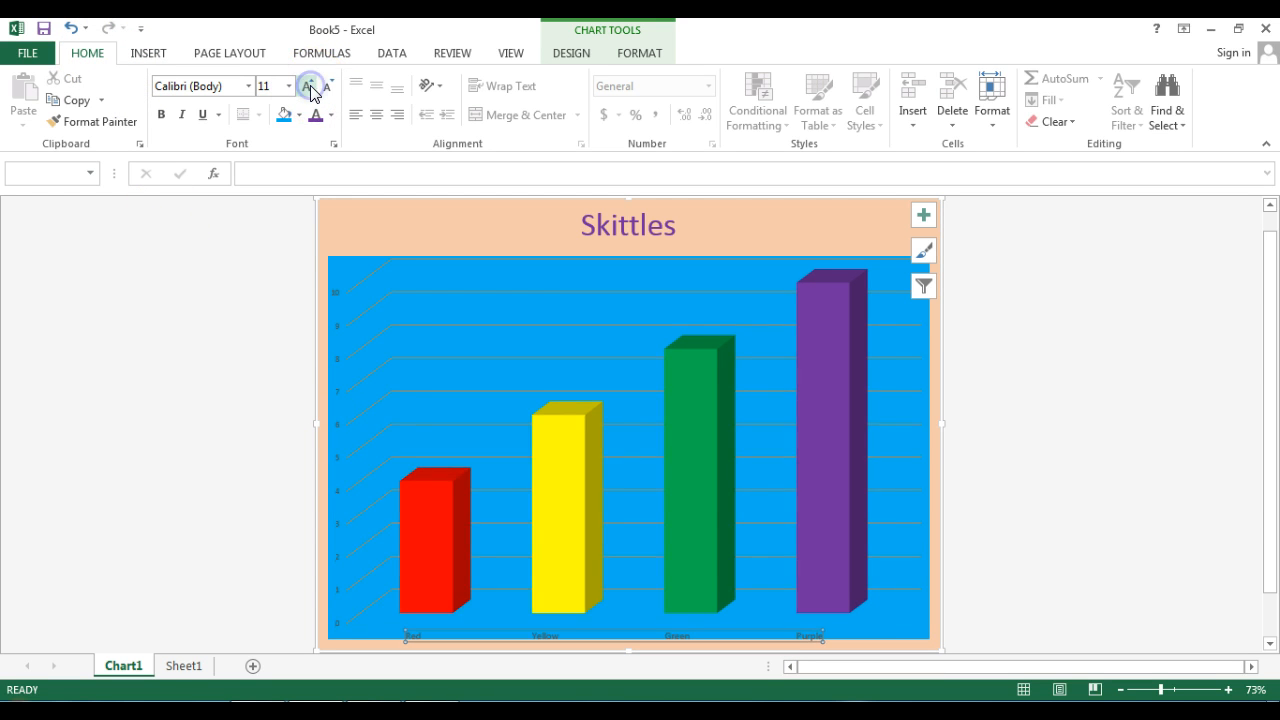
pyautogui.click(309, 87)
pyautogui.click(309, 87)
pyautogui.click(309, 87)
pyautogui.click(309, 87)
pyautogui.click(309, 87)
pyautogui.click(309, 87)
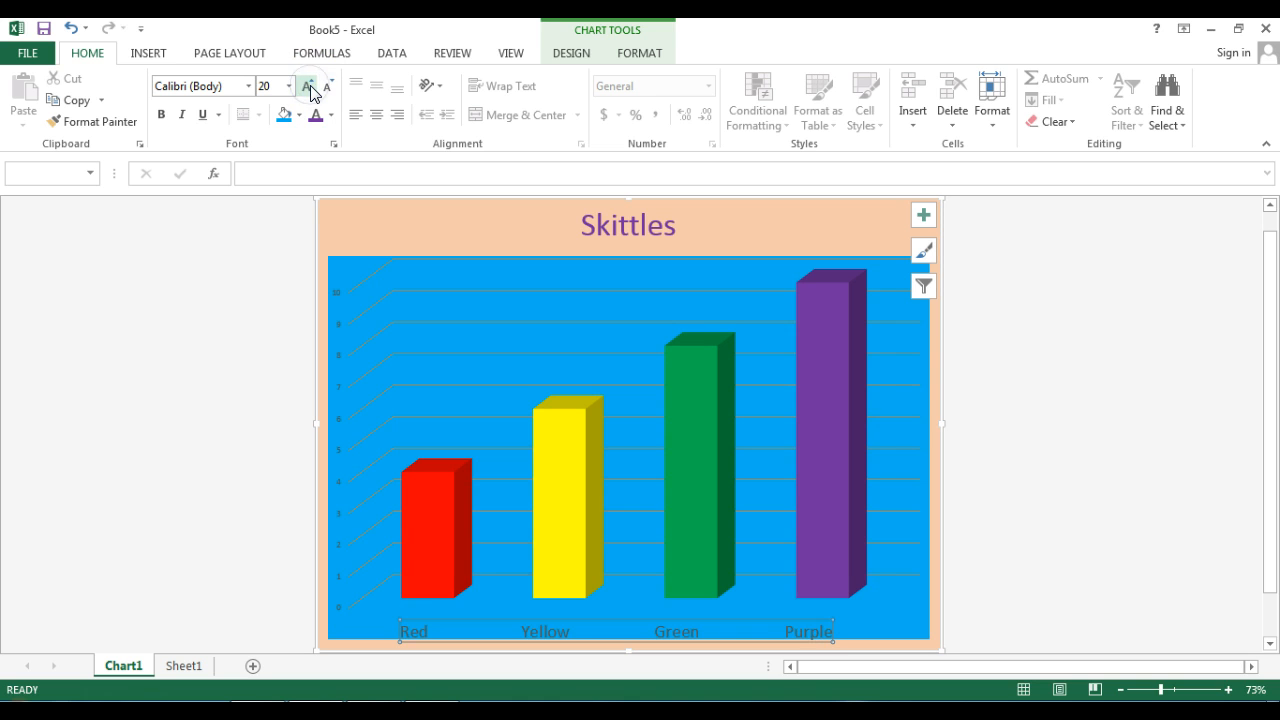
pyautogui.click(309, 87)
pyautogui.click(309, 87)
pyautogui.click(309, 87)
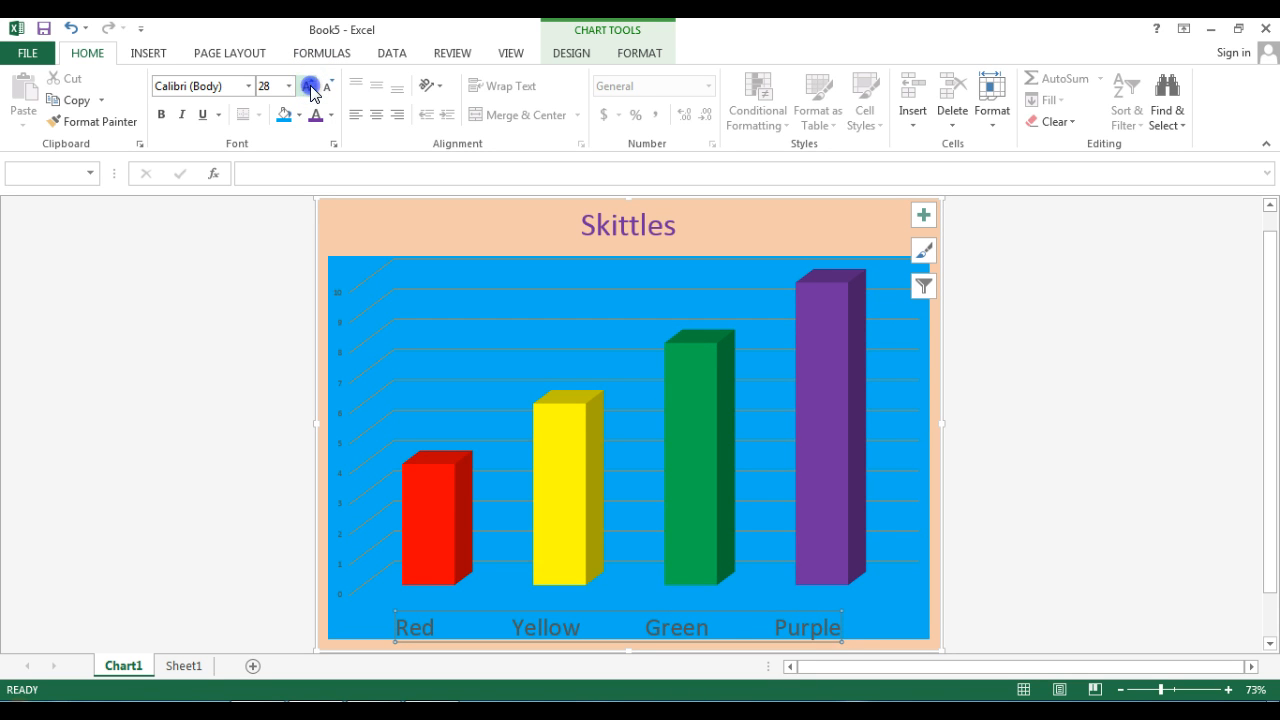
pyautogui.click(309, 87)
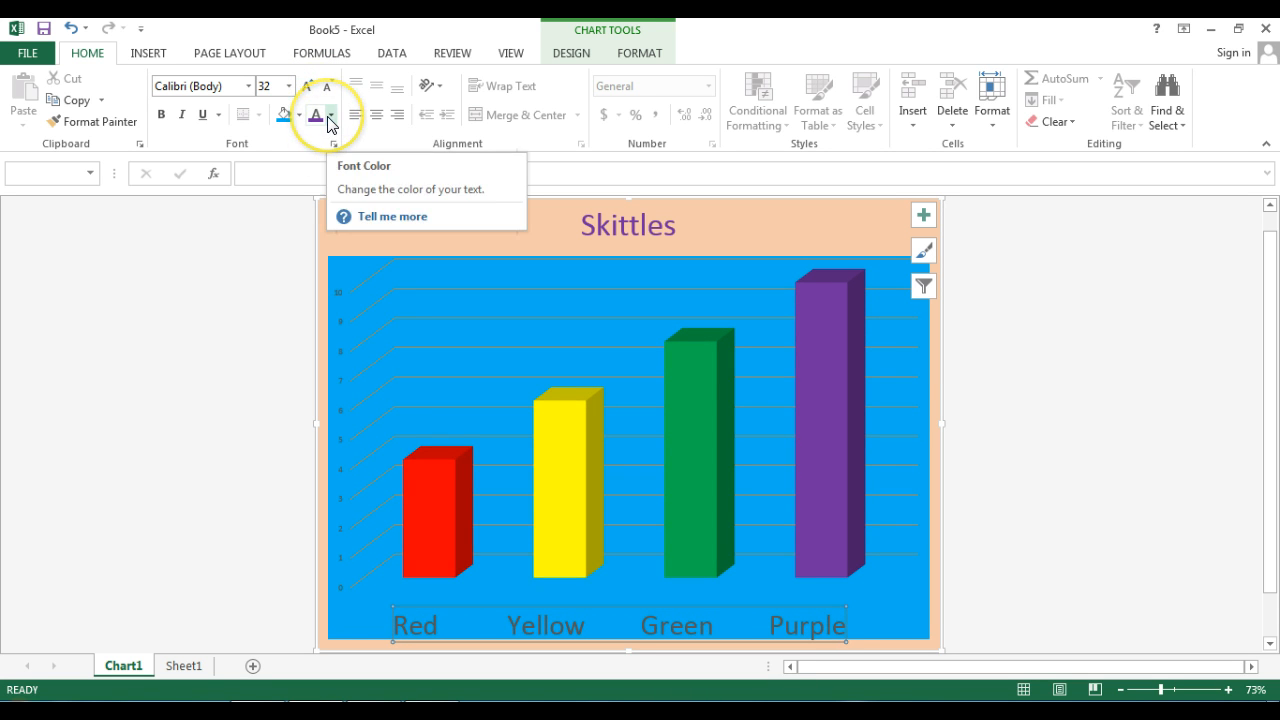
# - Give the horizontal axis category labels a standard yellow fill and standard green text
pyautogui.click(299, 116)
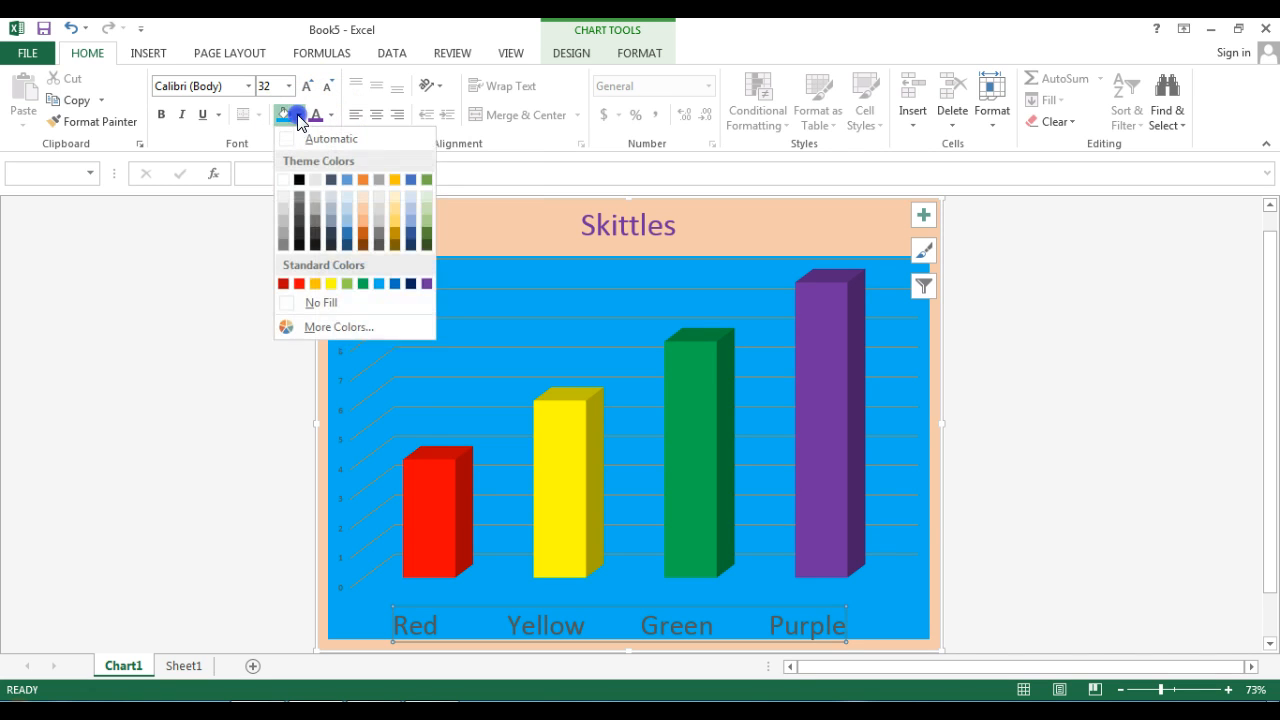
pyautogui.click(333, 283)
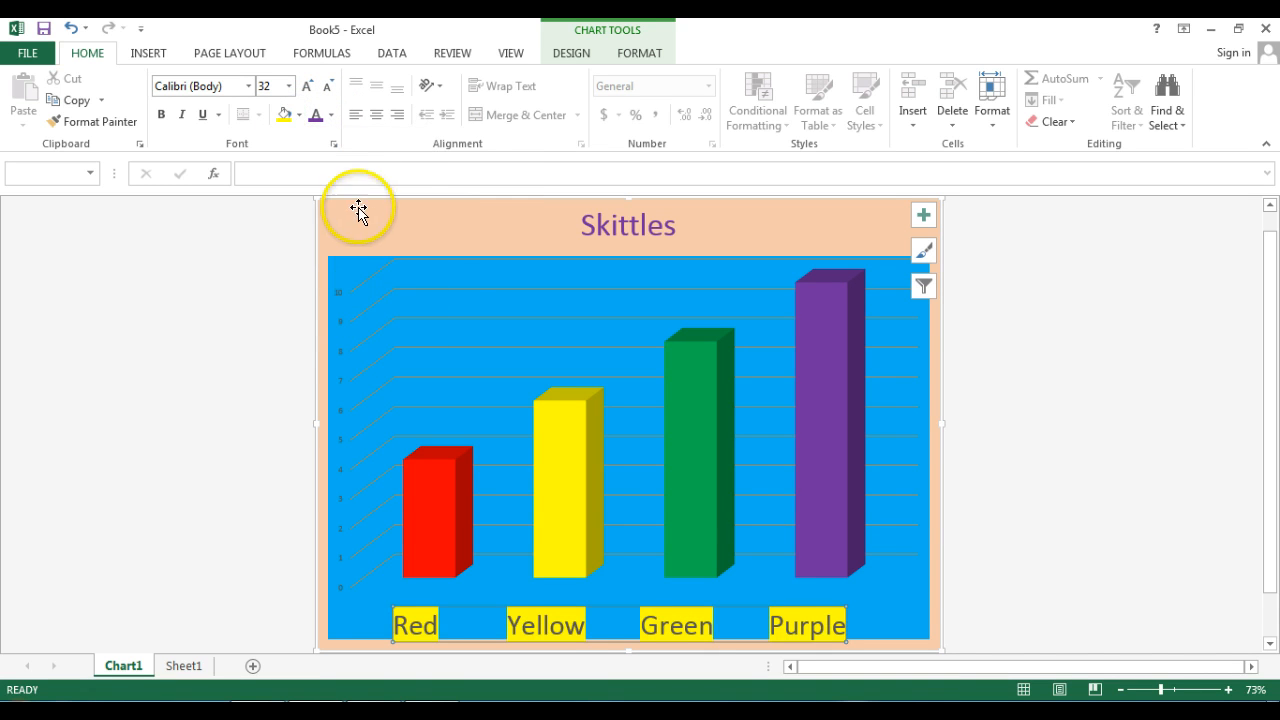
pyautogui.click(331, 115)
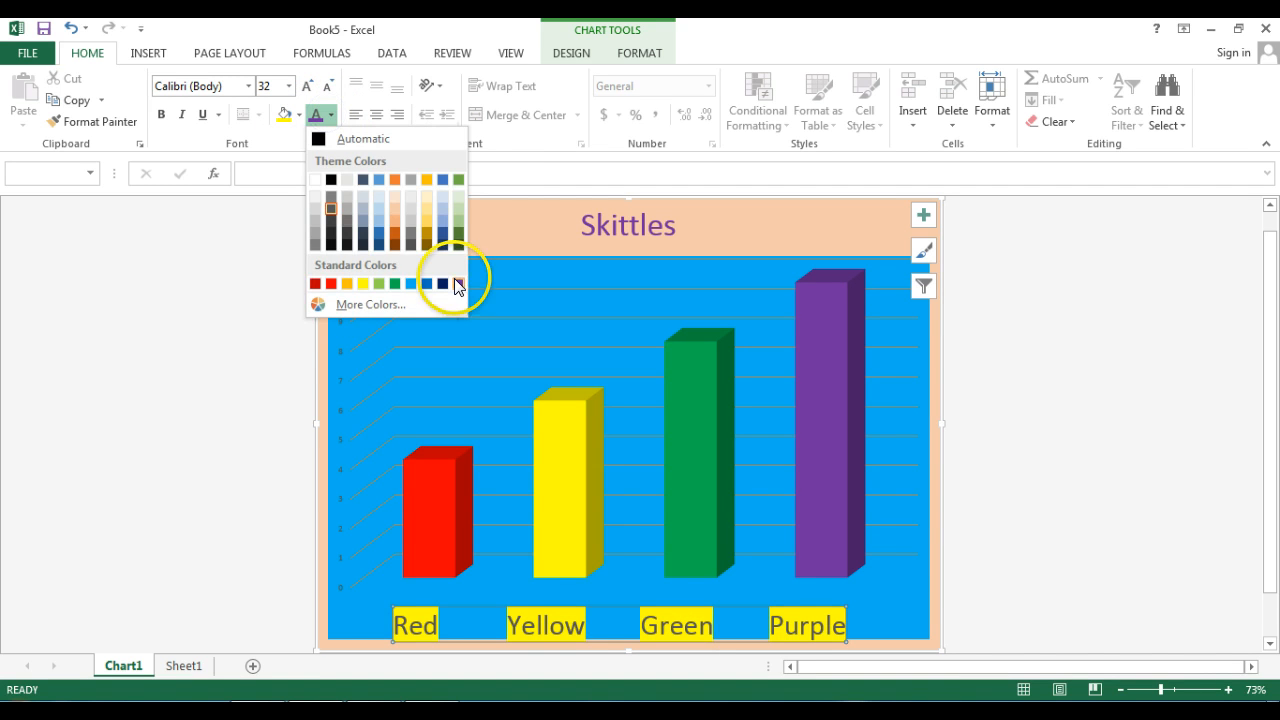
pyautogui.click(395, 284)
pyautogui.click(269, 347)
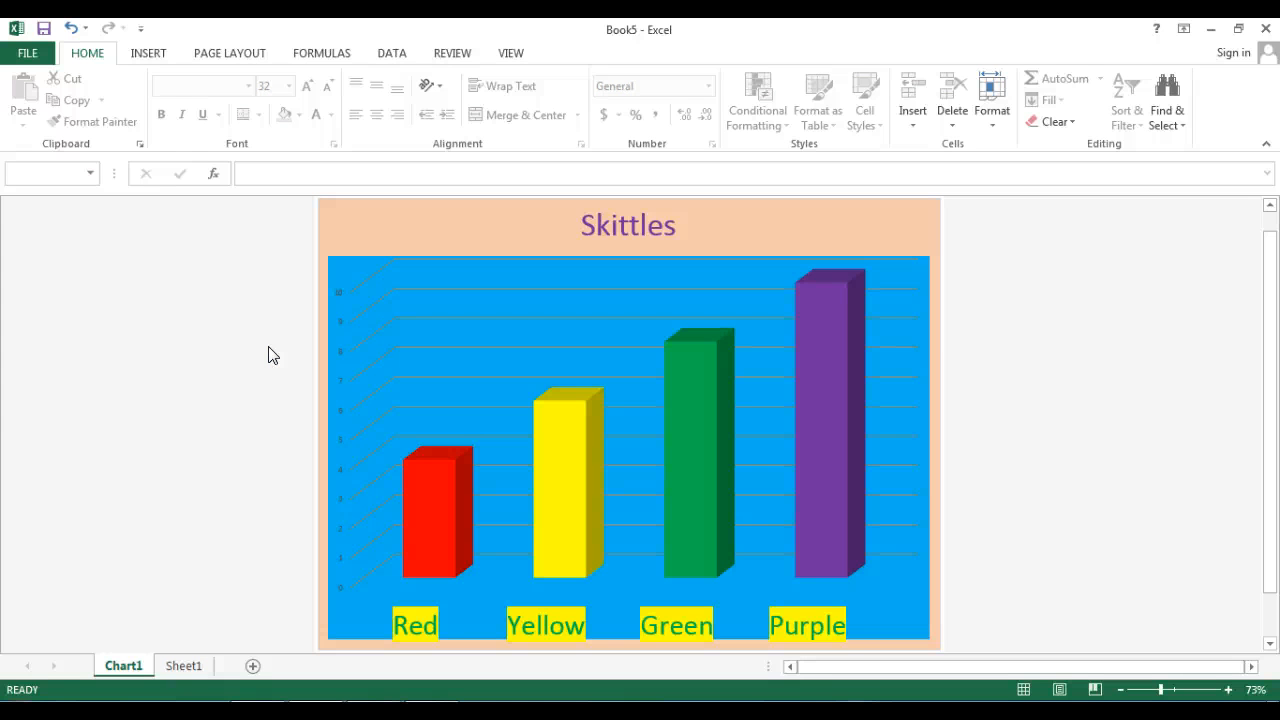
# - Add data callout labels to all columns of the chart
pyautogui.click(506, 210)
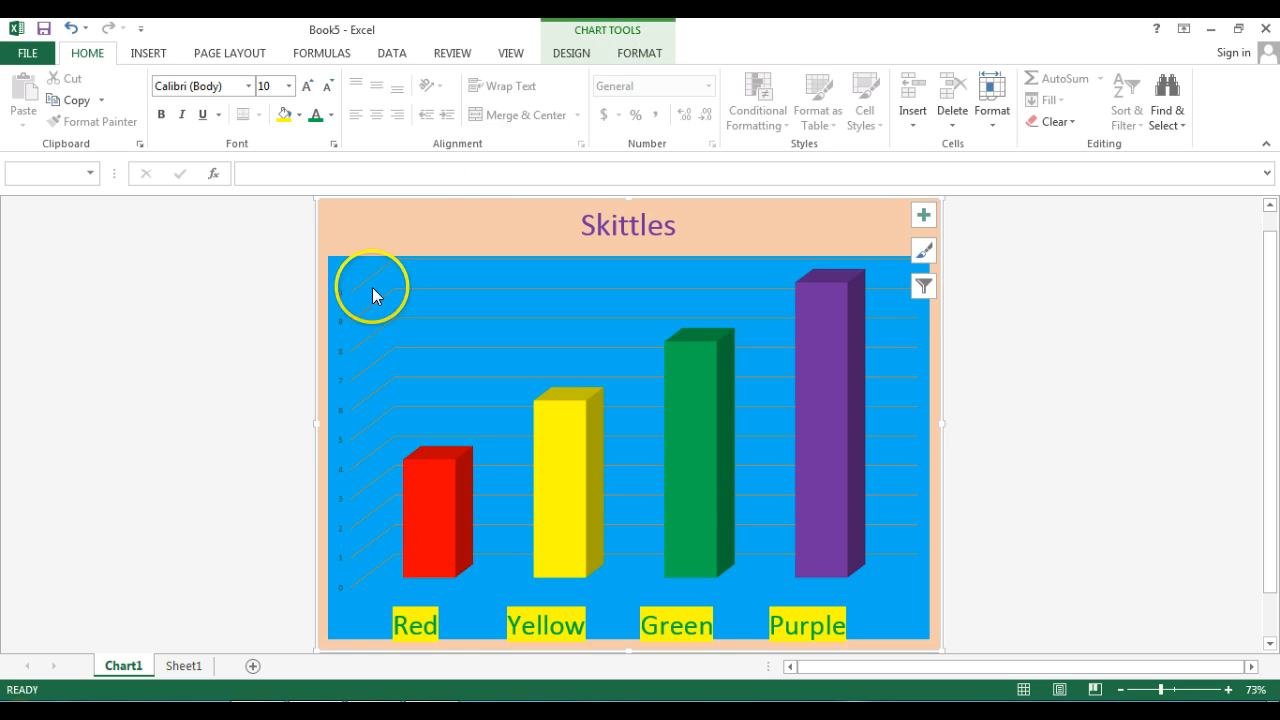
pyautogui.click(579, 56)
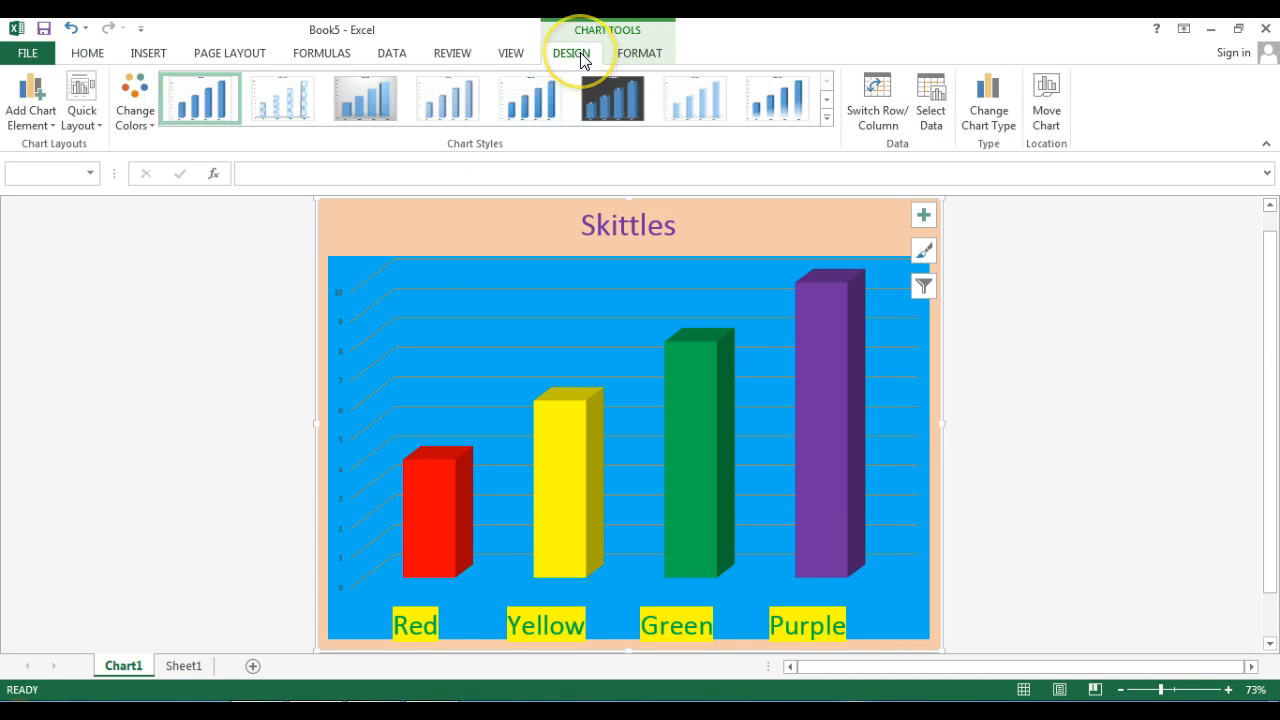
pyautogui.click(56, 113)
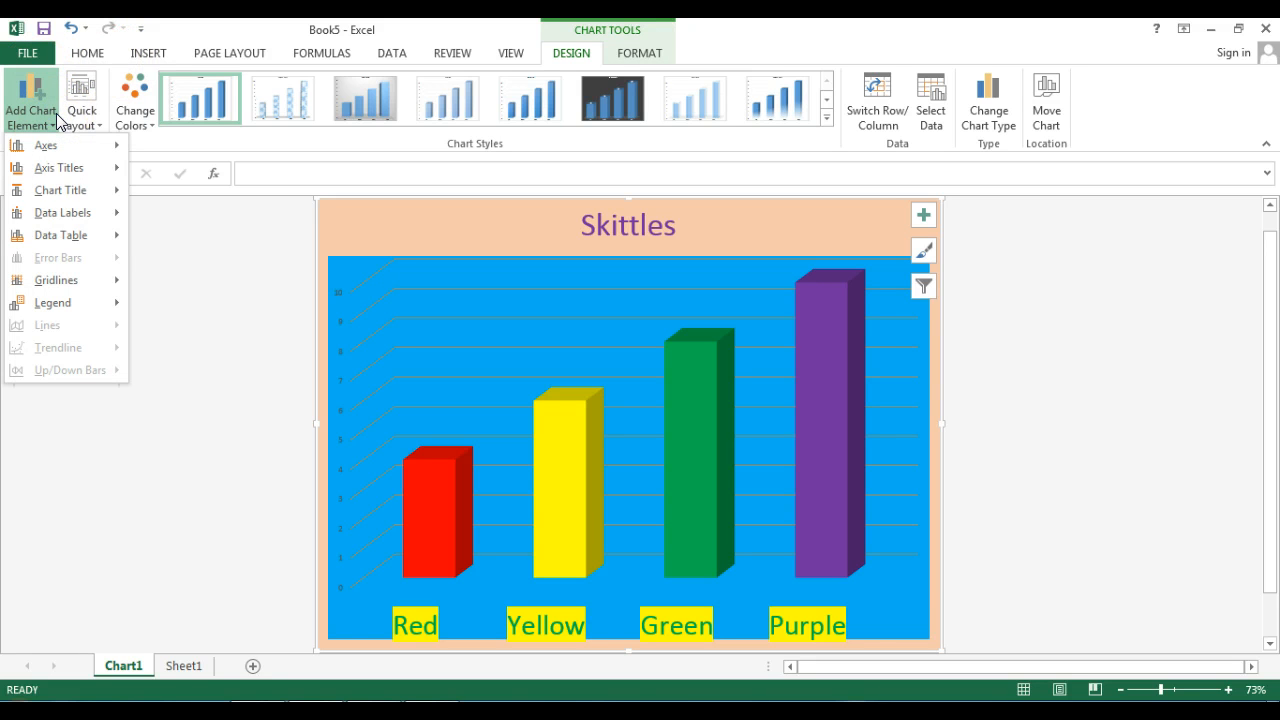
pyautogui.click(75, 192)
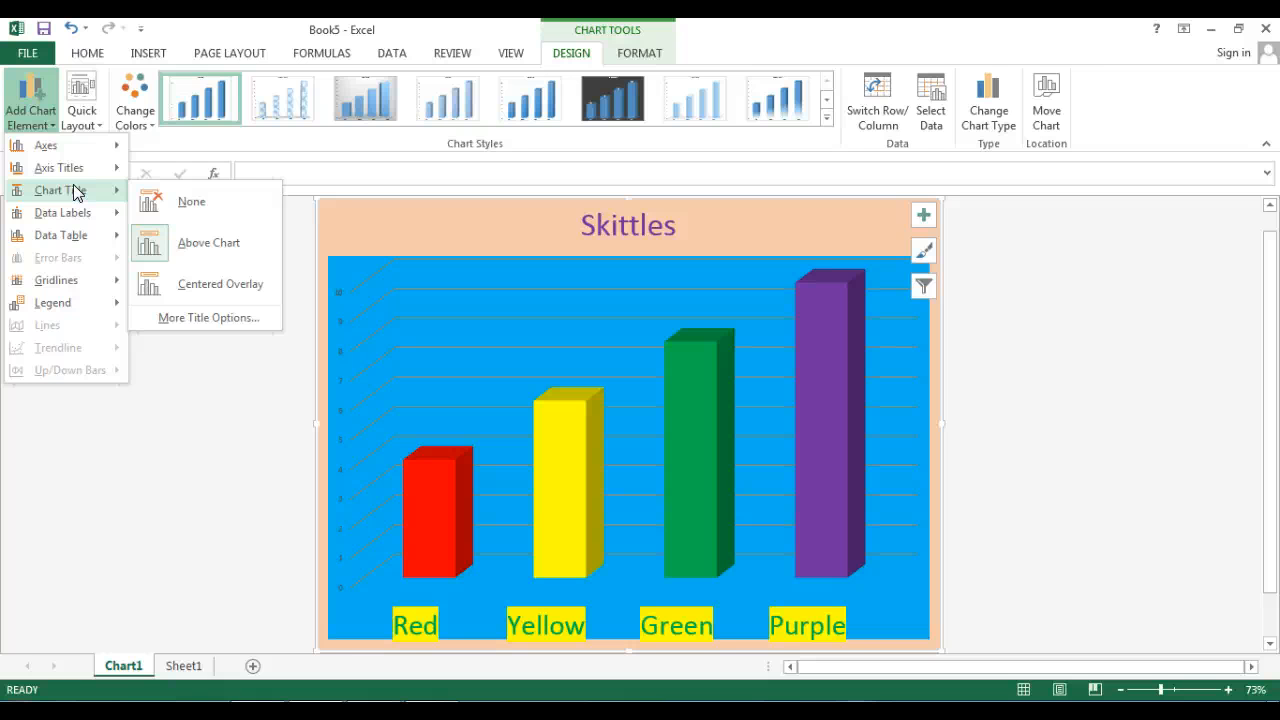
pyautogui.click(73, 214)
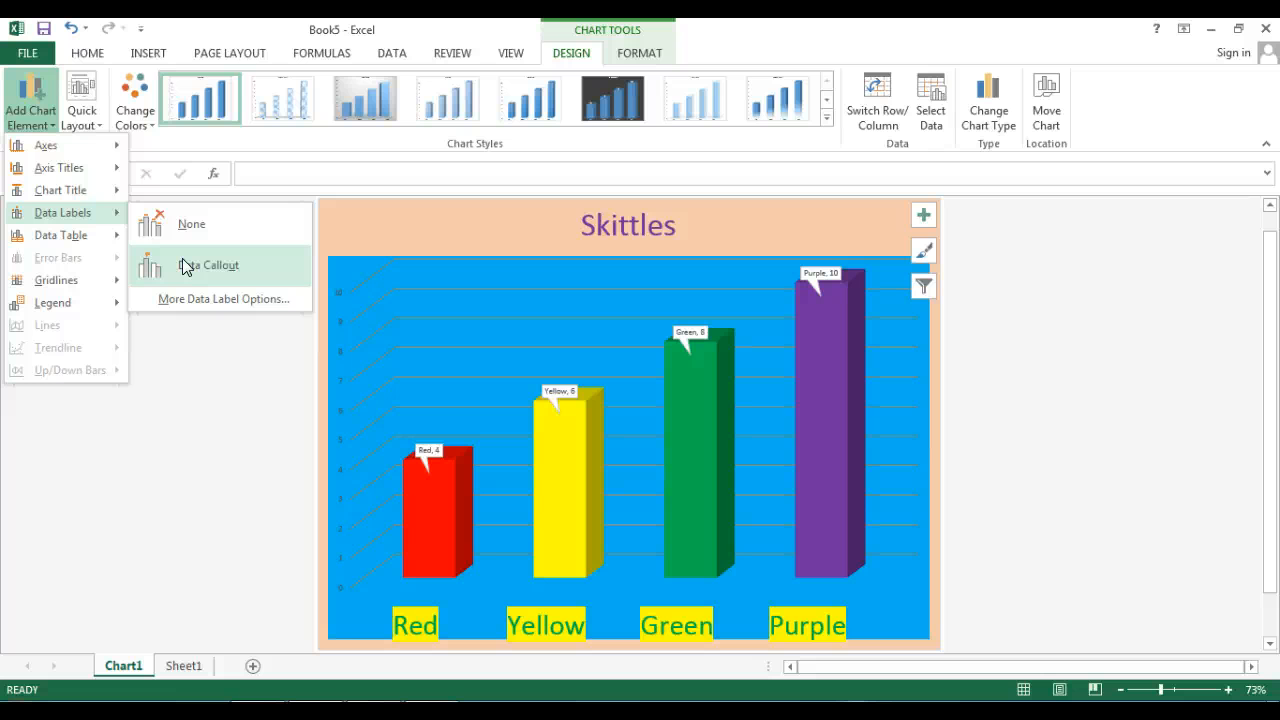
pyautogui.click(195, 297)
pyautogui.click(203, 266)
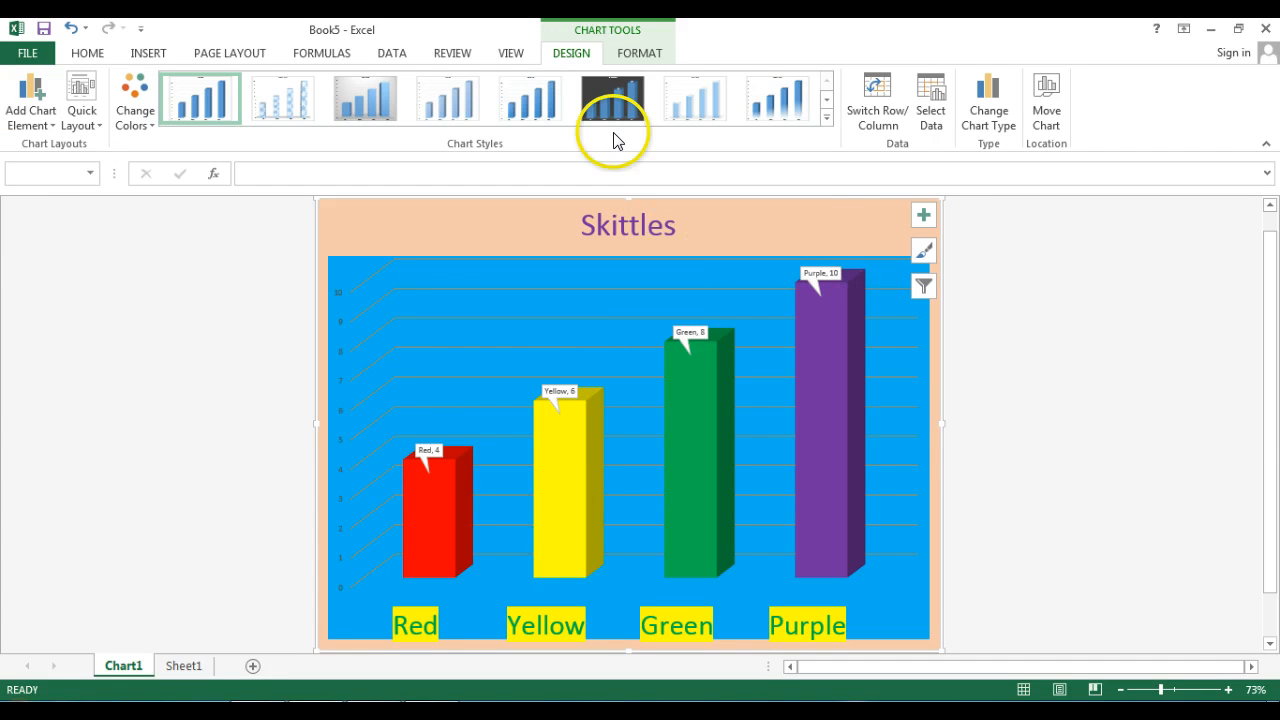
pyautogui.click(44, 127)
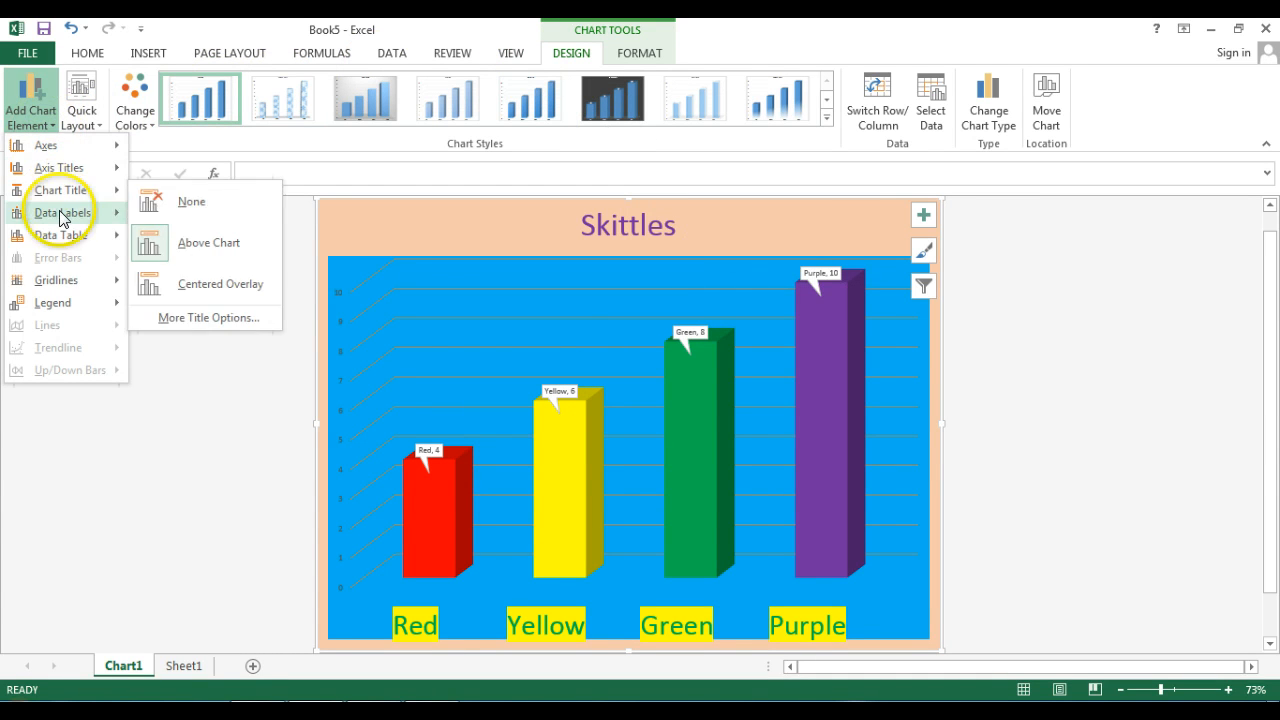
pyautogui.moveTo(64, 238)
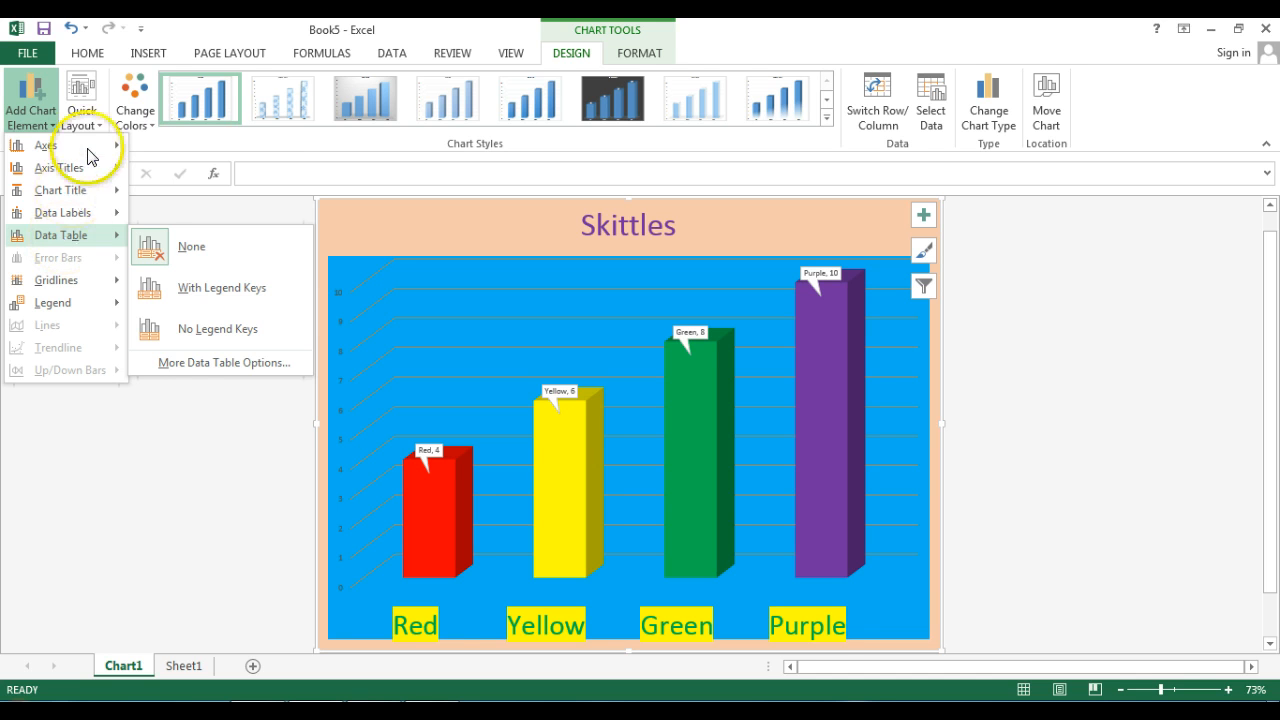
pyautogui.moveTo(84, 172)
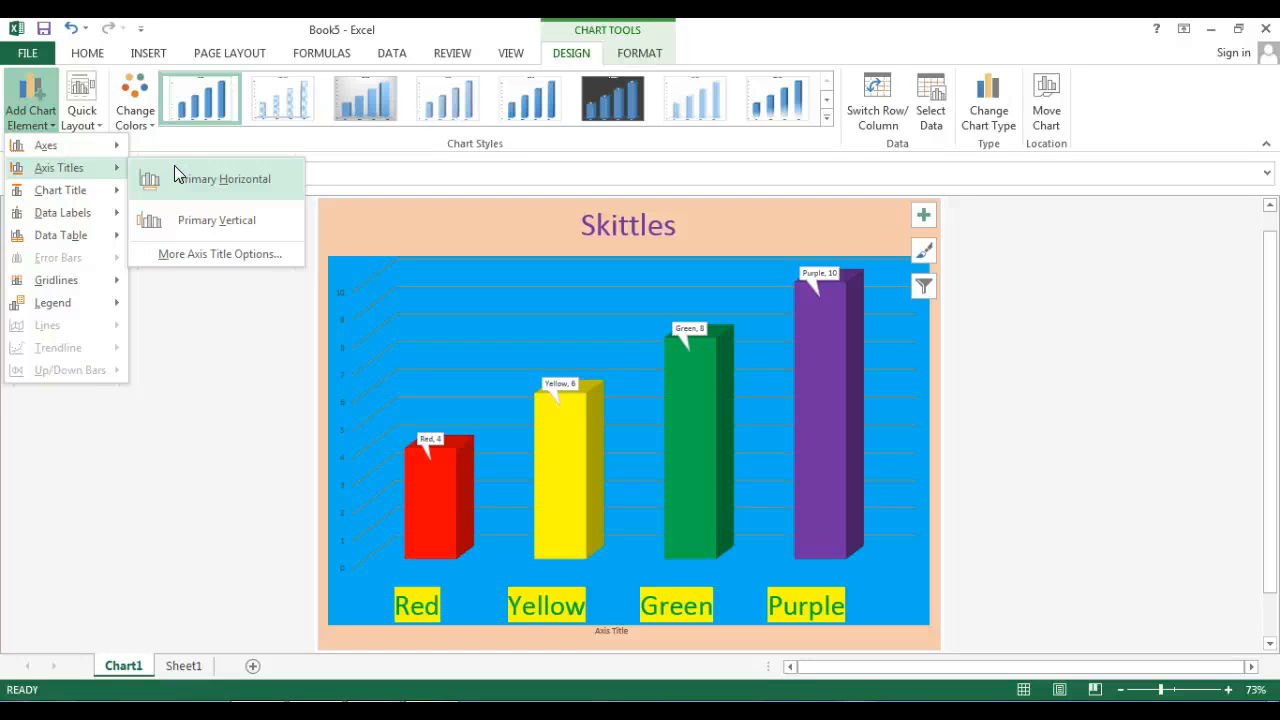
pyautogui.click(183, 219)
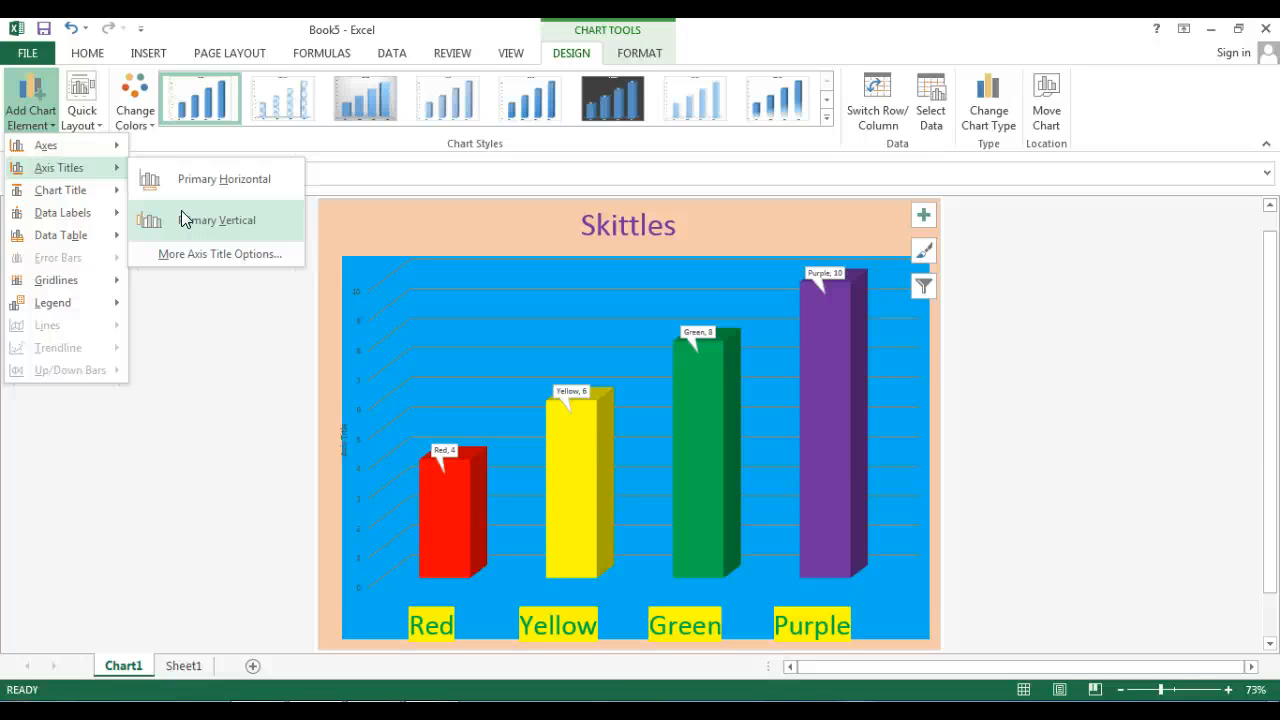
pyautogui.click(165, 203)
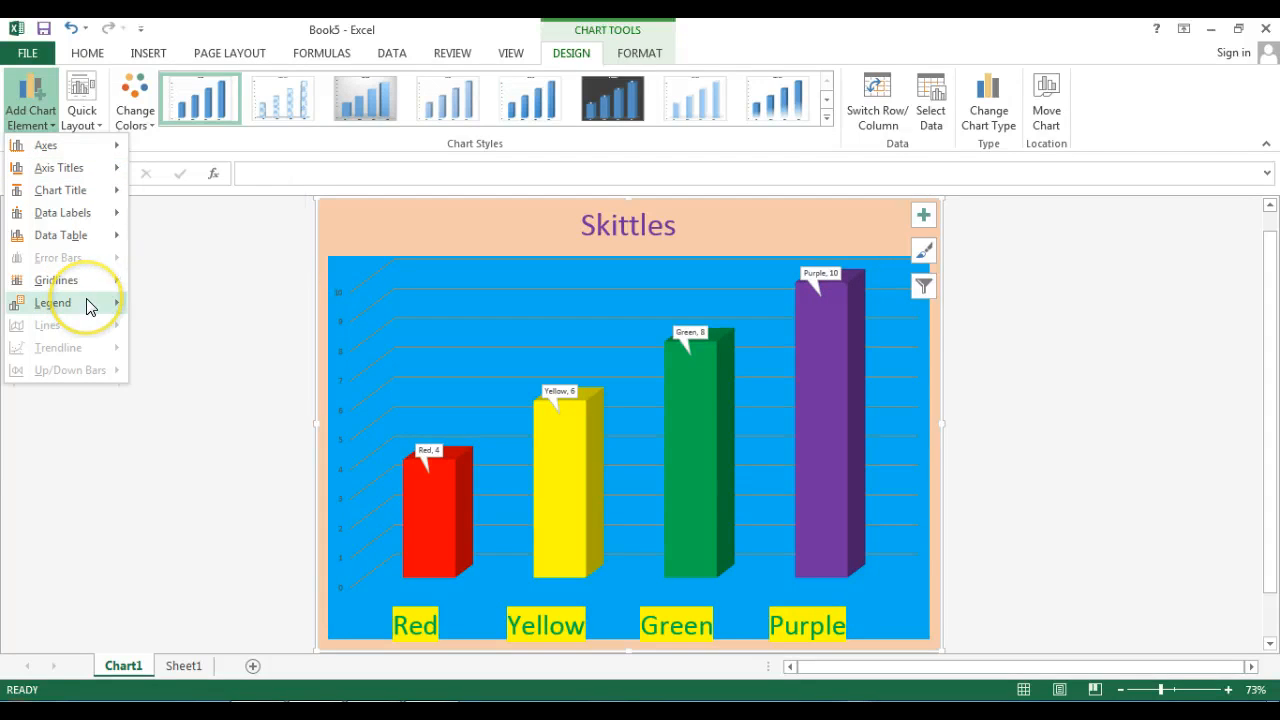
pyautogui.moveTo(87, 302)
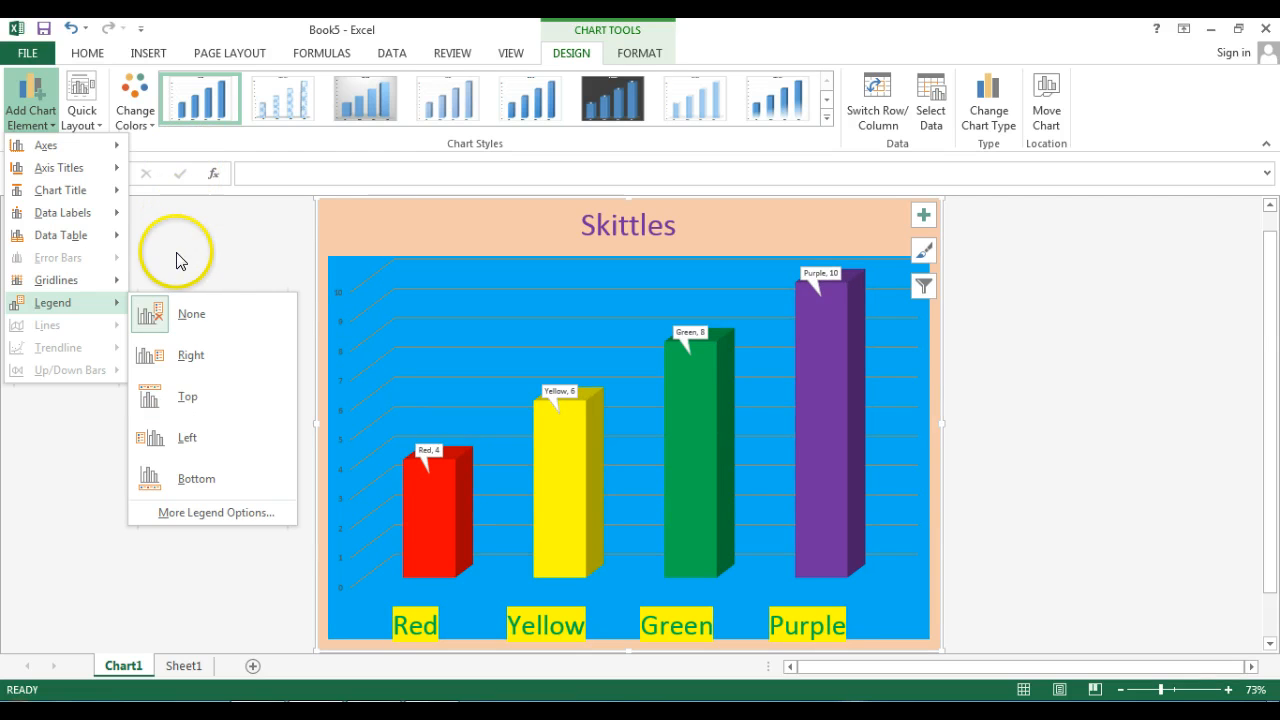
pyautogui.click(172, 259)
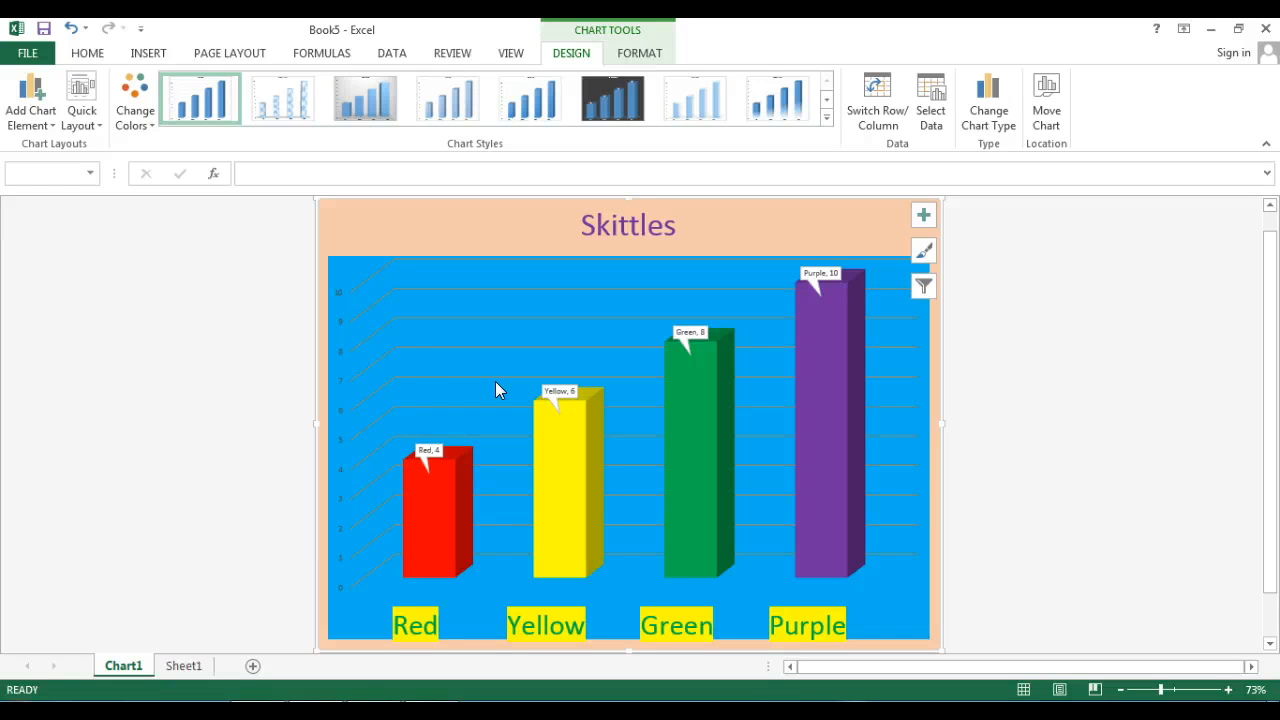
# - Return to Sheet1 with the Skittles table and select the empty cell F5 to deselect the data range
pyautogui.click(180, 665)
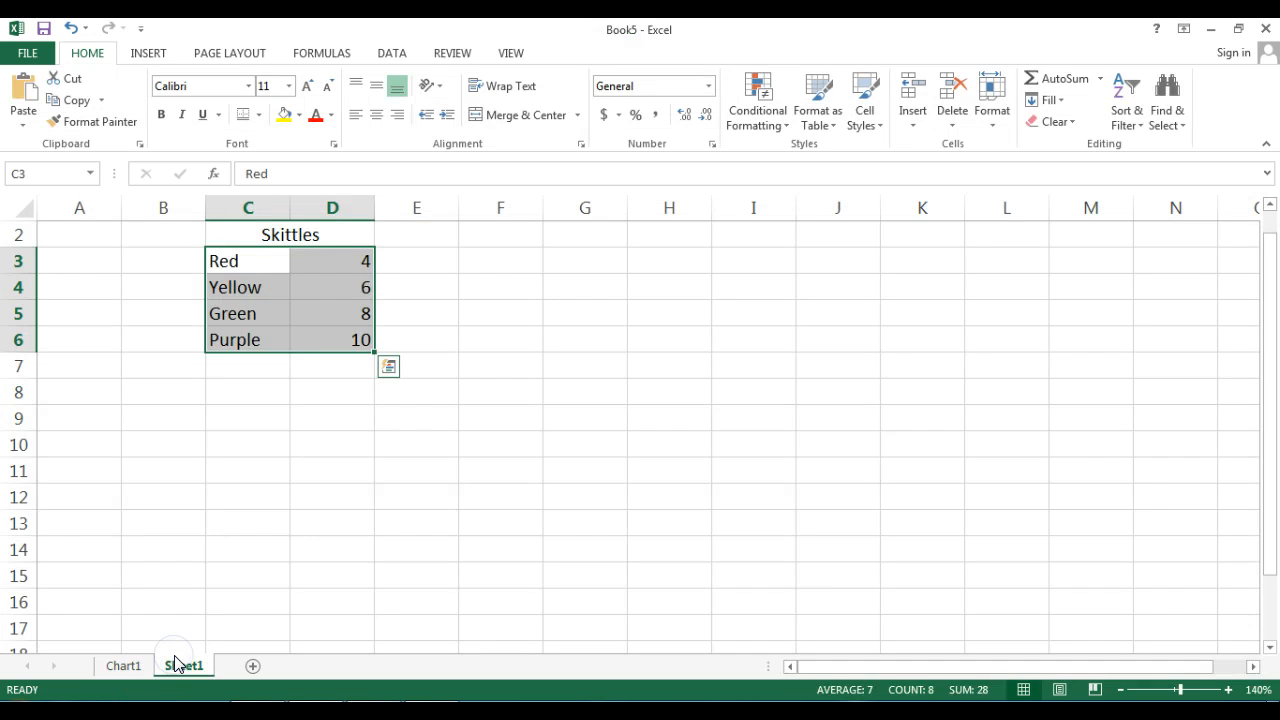
pyautogui.click(502, 319)
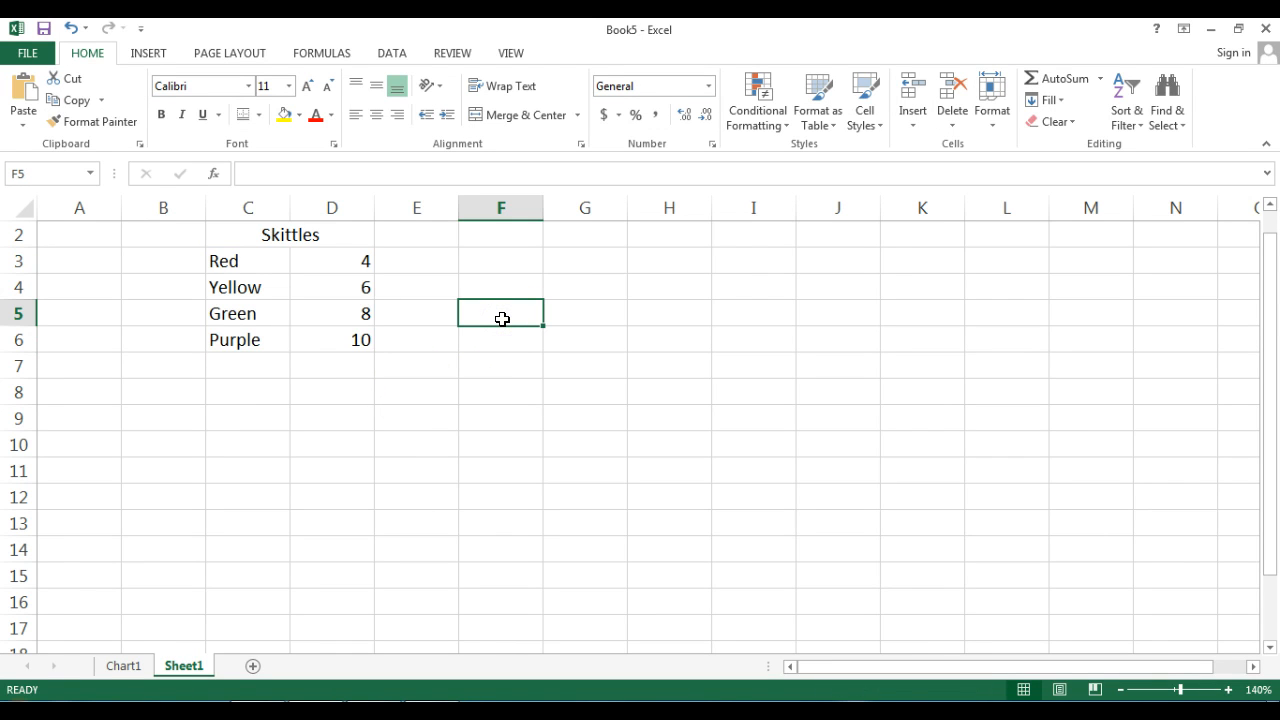